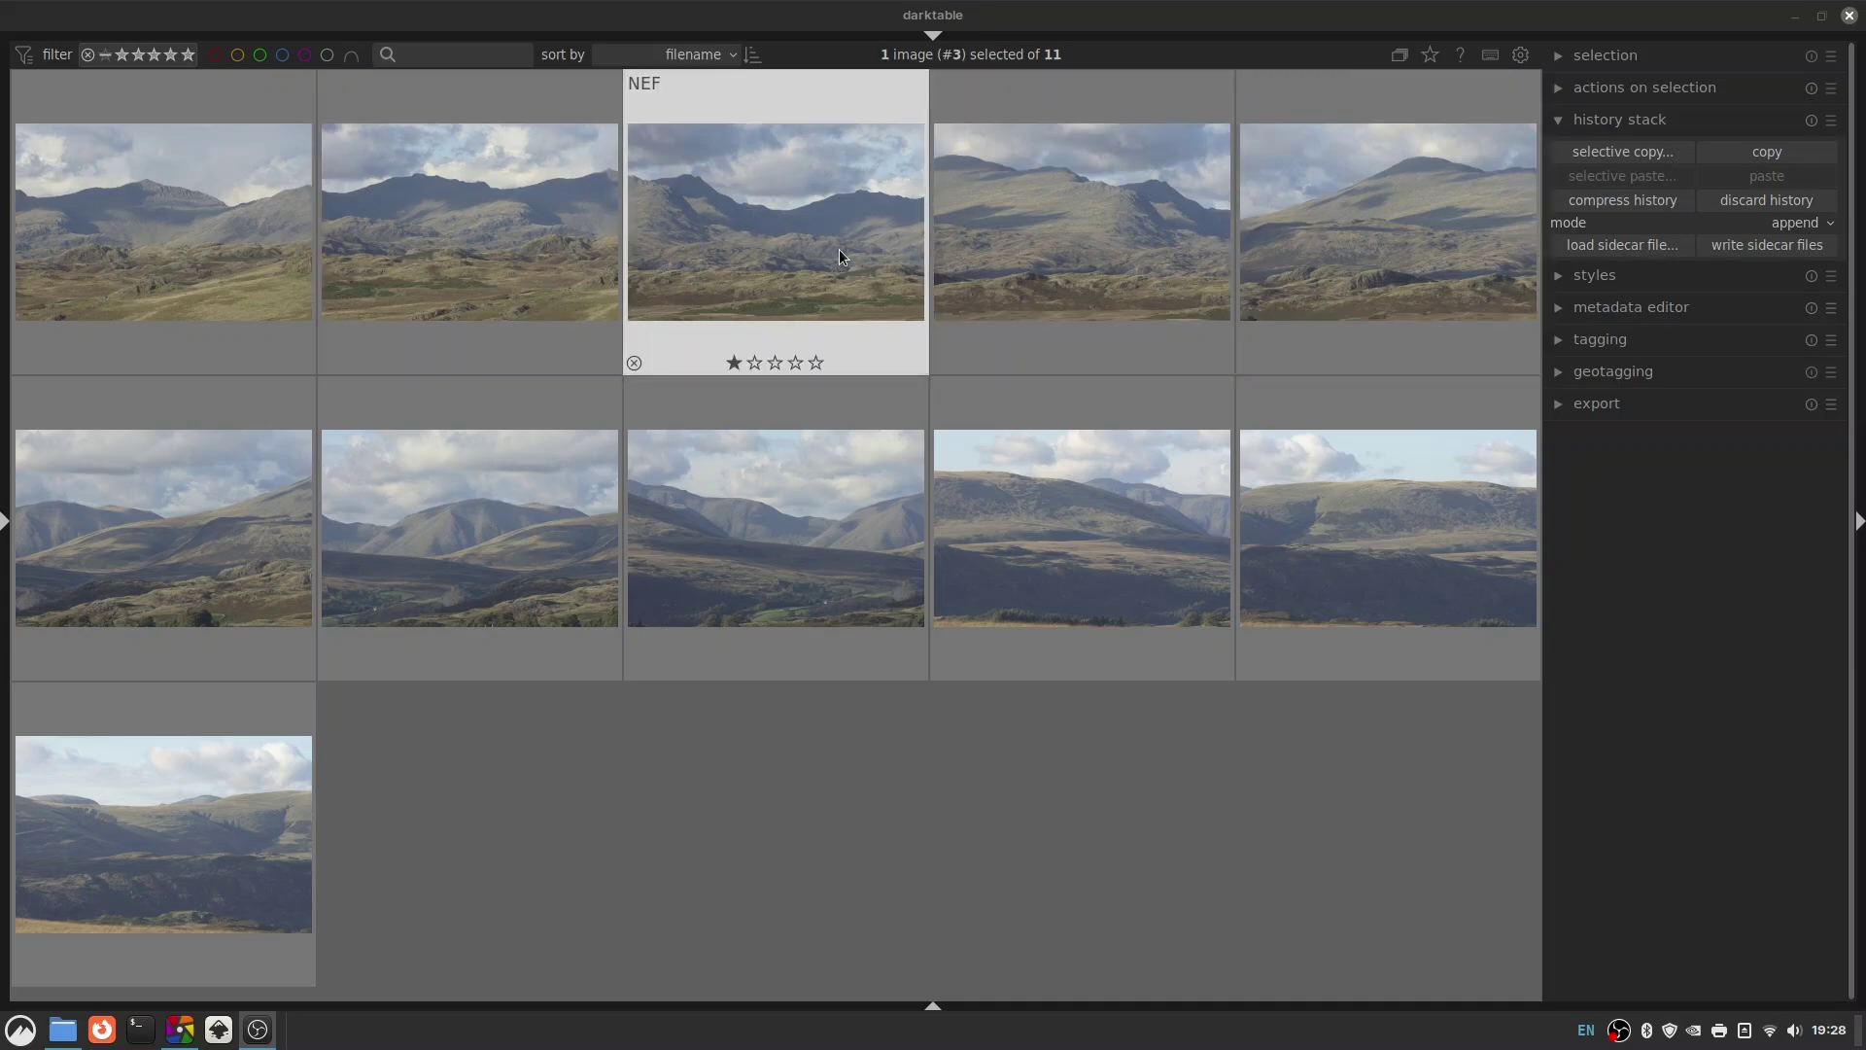
Open the third mountain photo and set sigmoid contrast to 2.206 with skew +0.10.
double_click(810, 245)
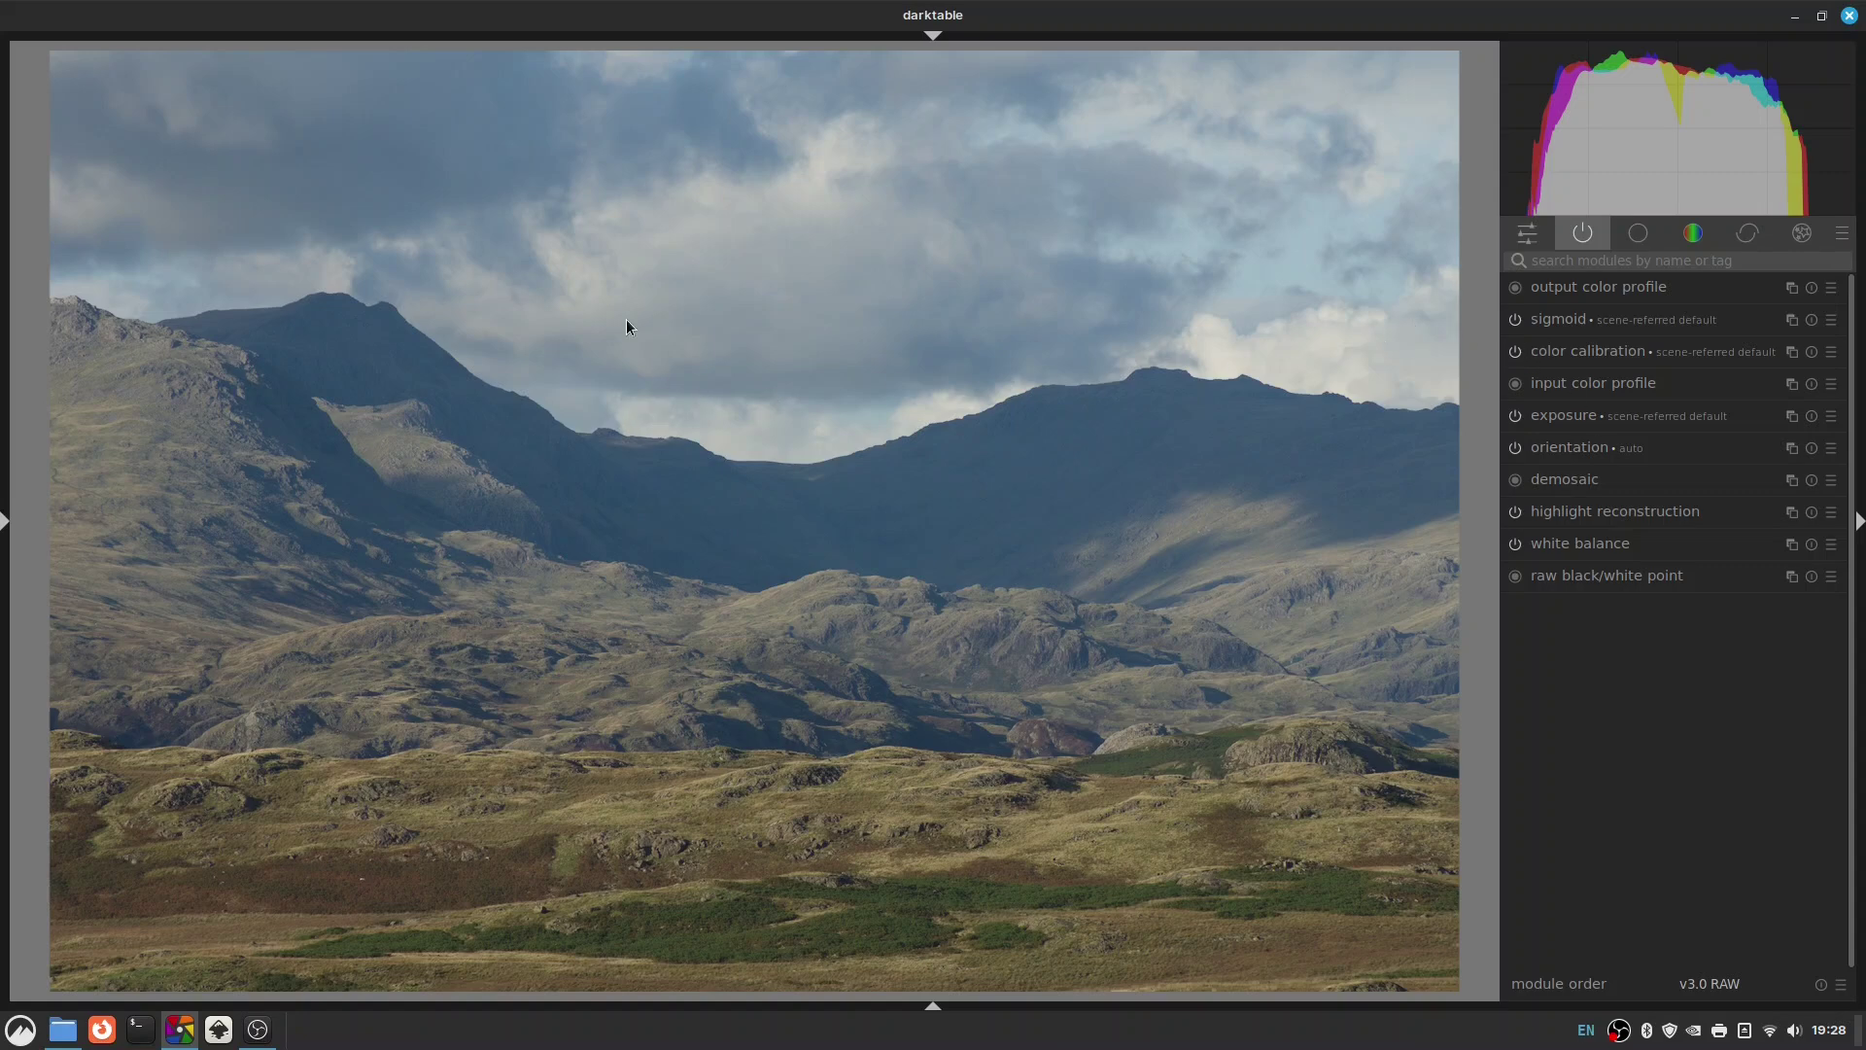
left_click(1617, 352)
left_click(1830, 430)
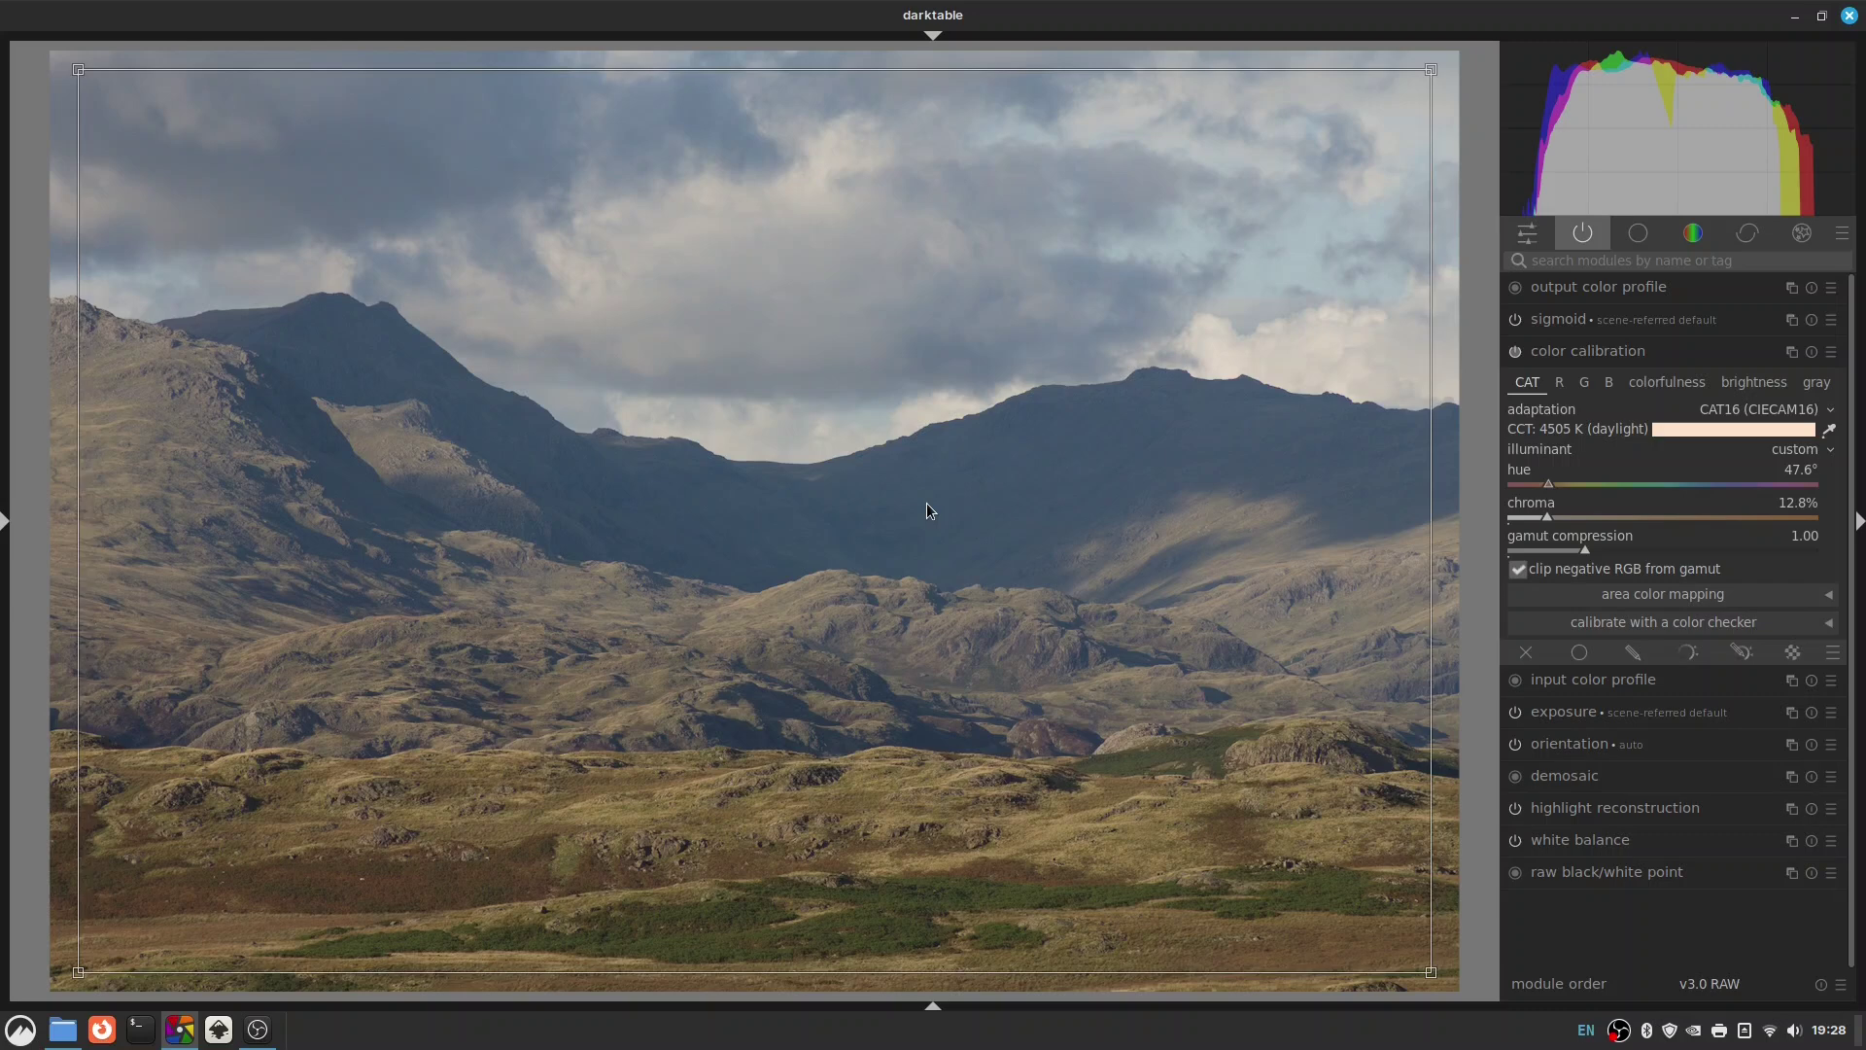
left_click(1572, 322)
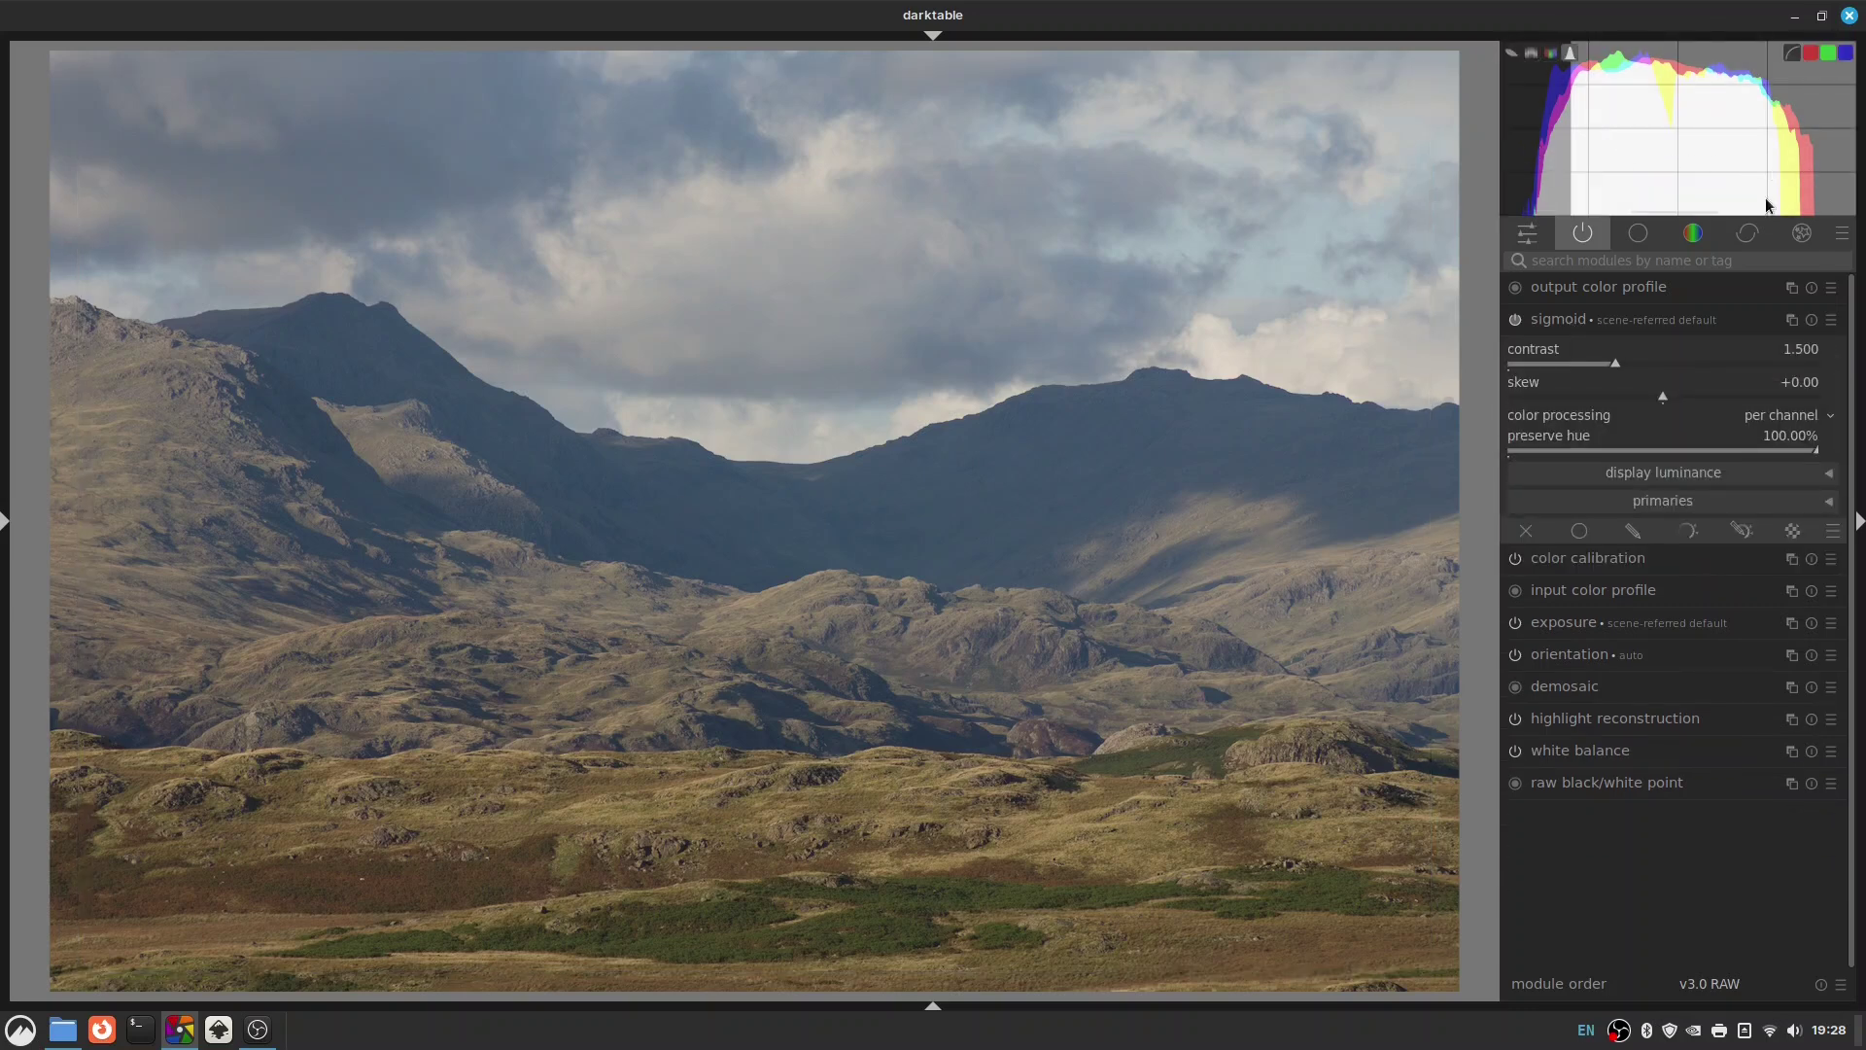
left_click_drag(1618, 363, 1682, 398)
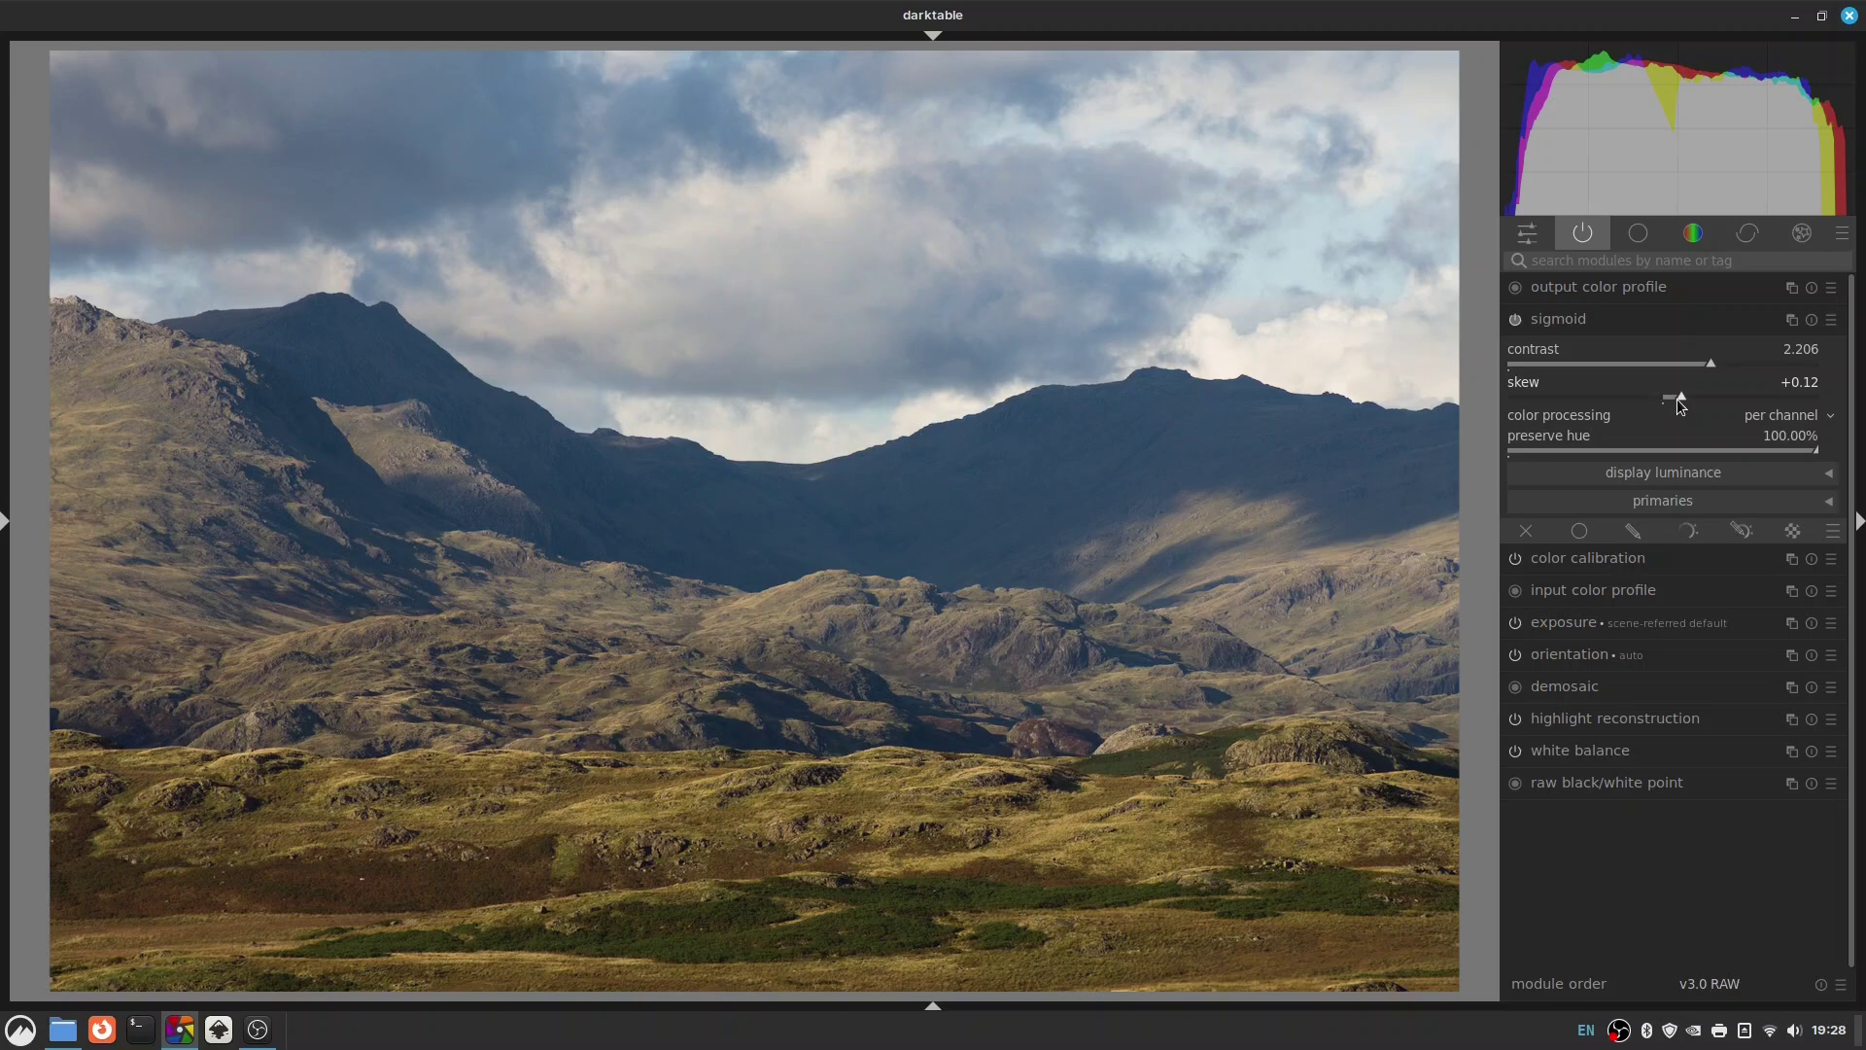
left_click(1566, 262)
In color balance rgb, raise saturation to +7.28/+5.13/+4.45% for shadows, mid-tones and highlights.
type("rgb")
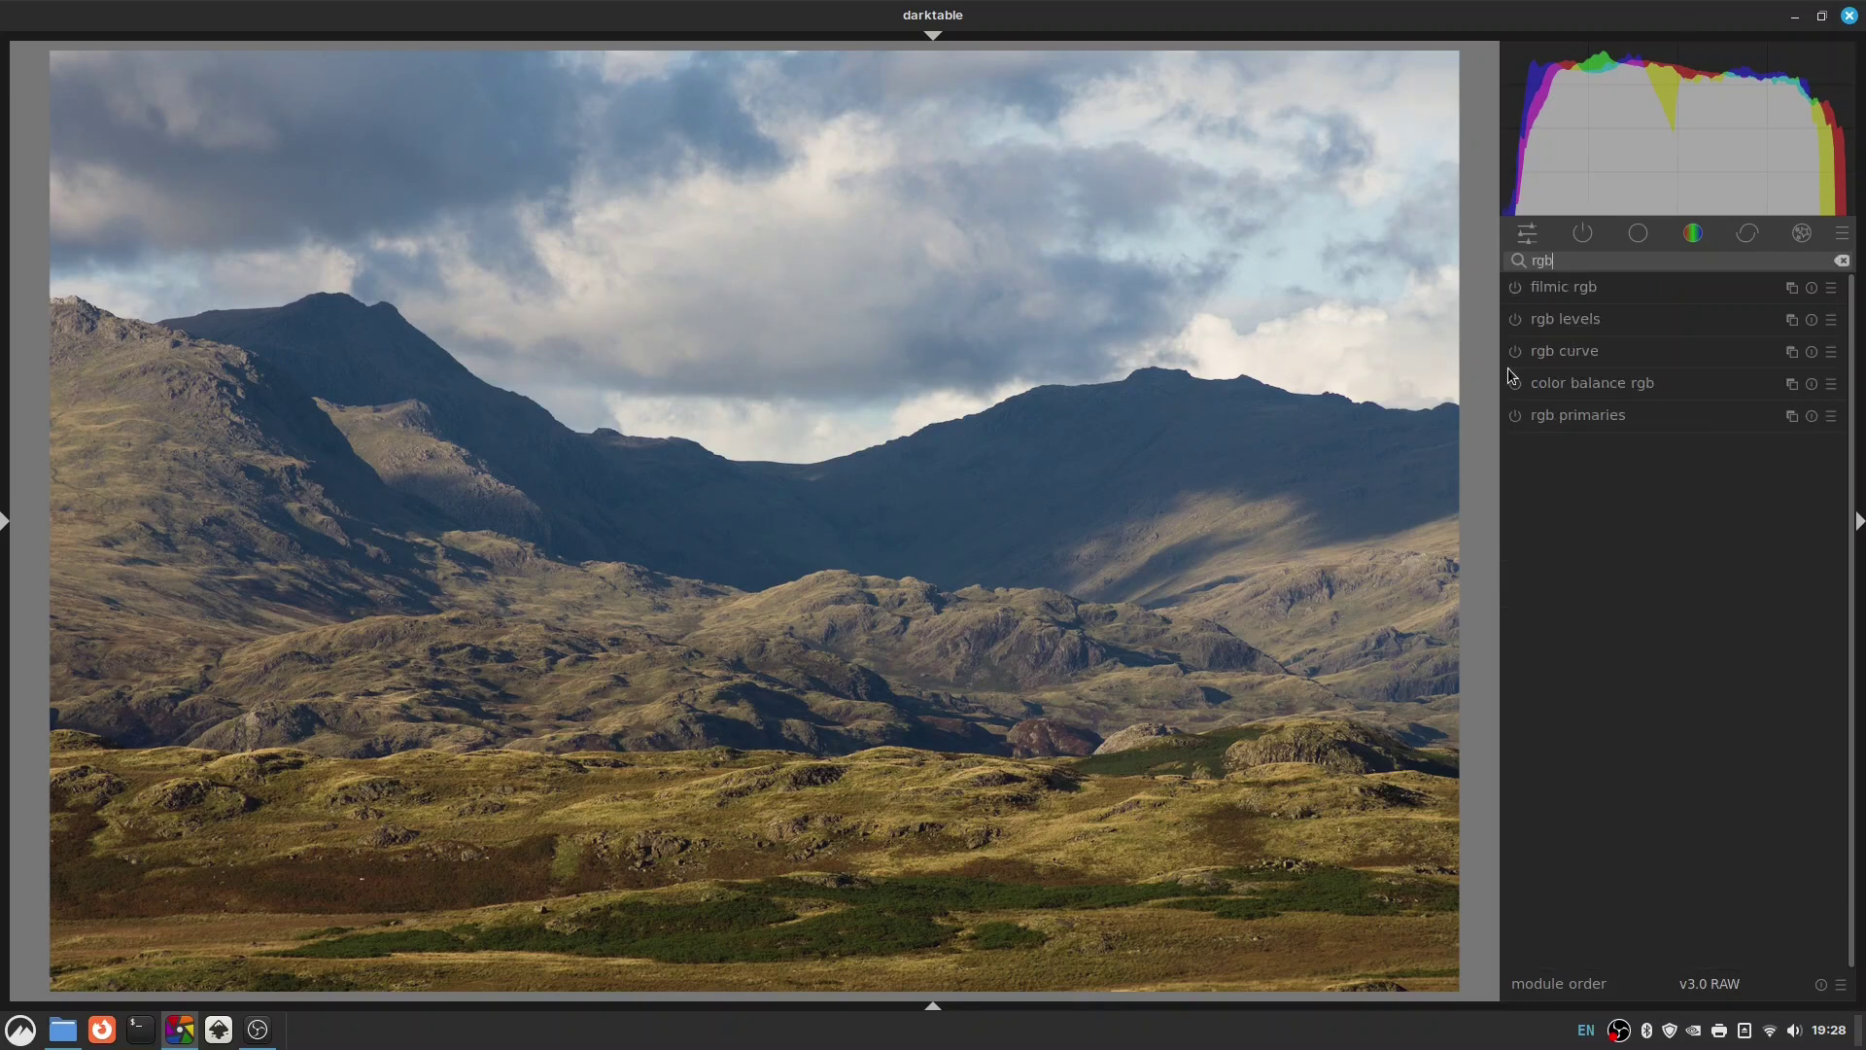
left_click(1582, 379)
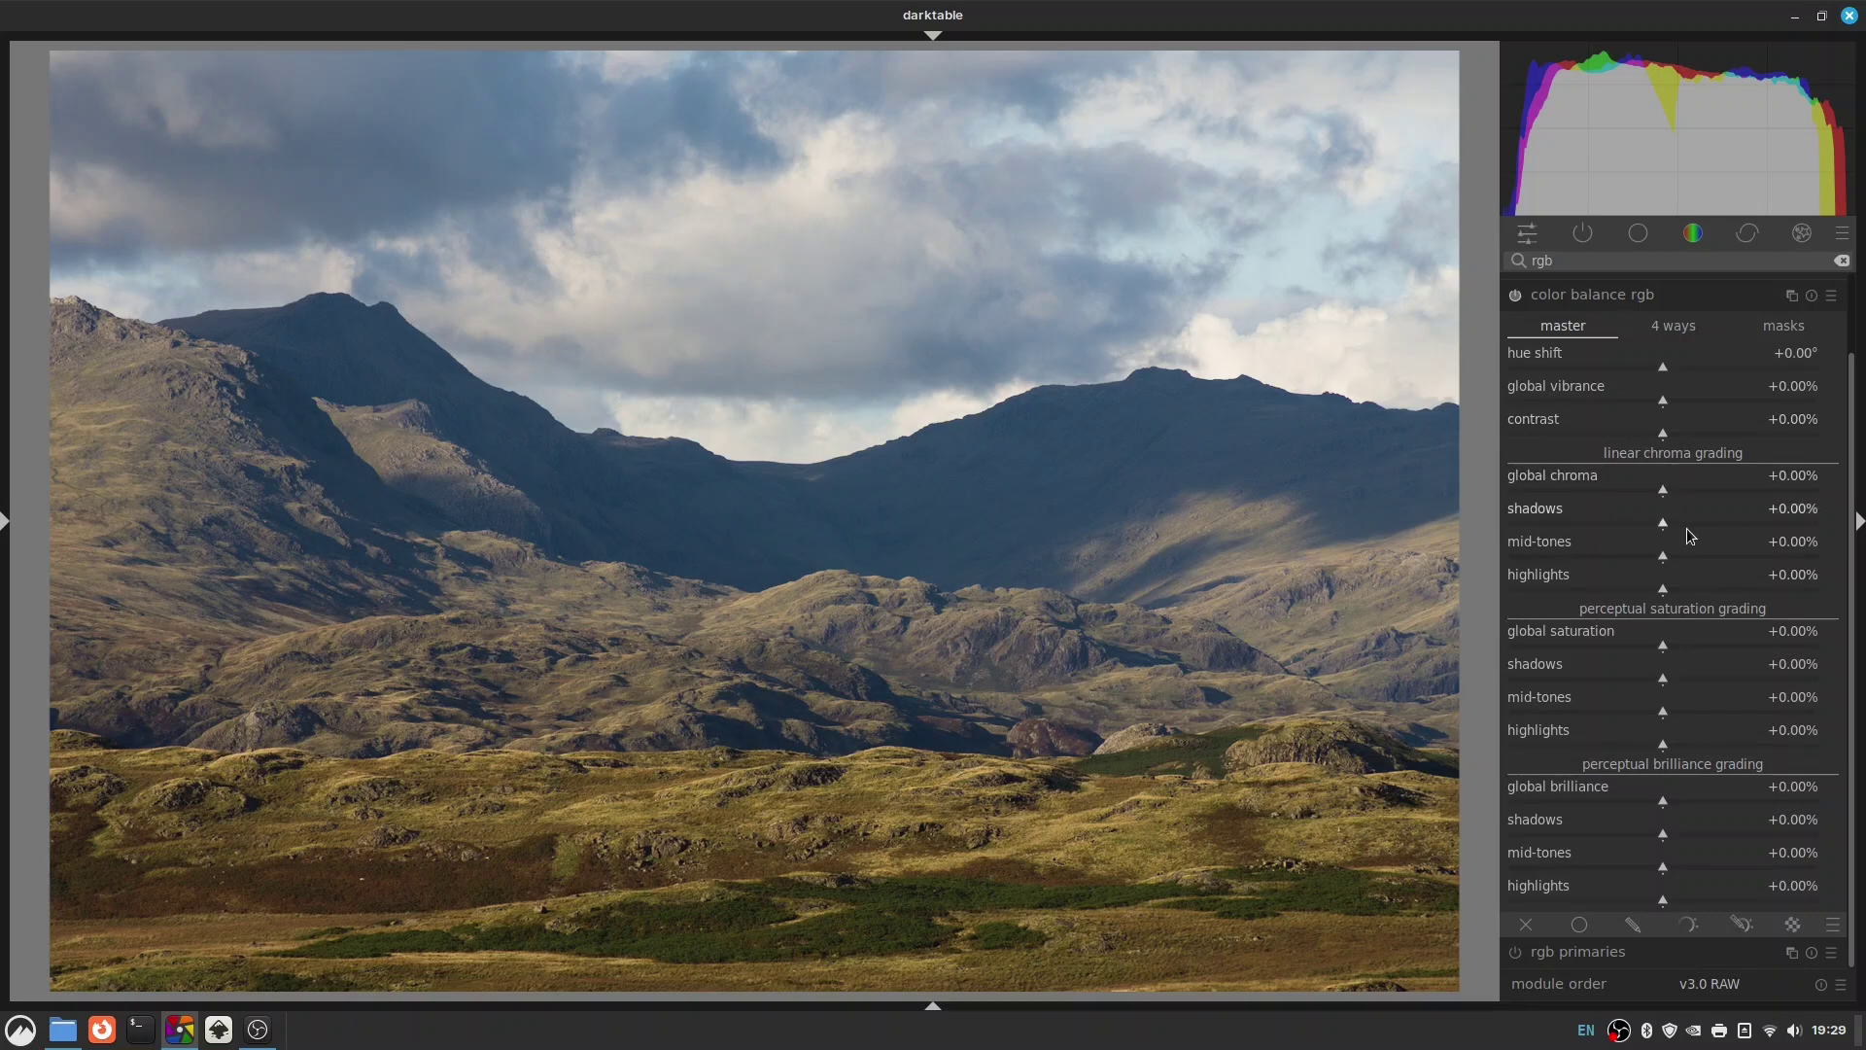
left_click(1673, 678)
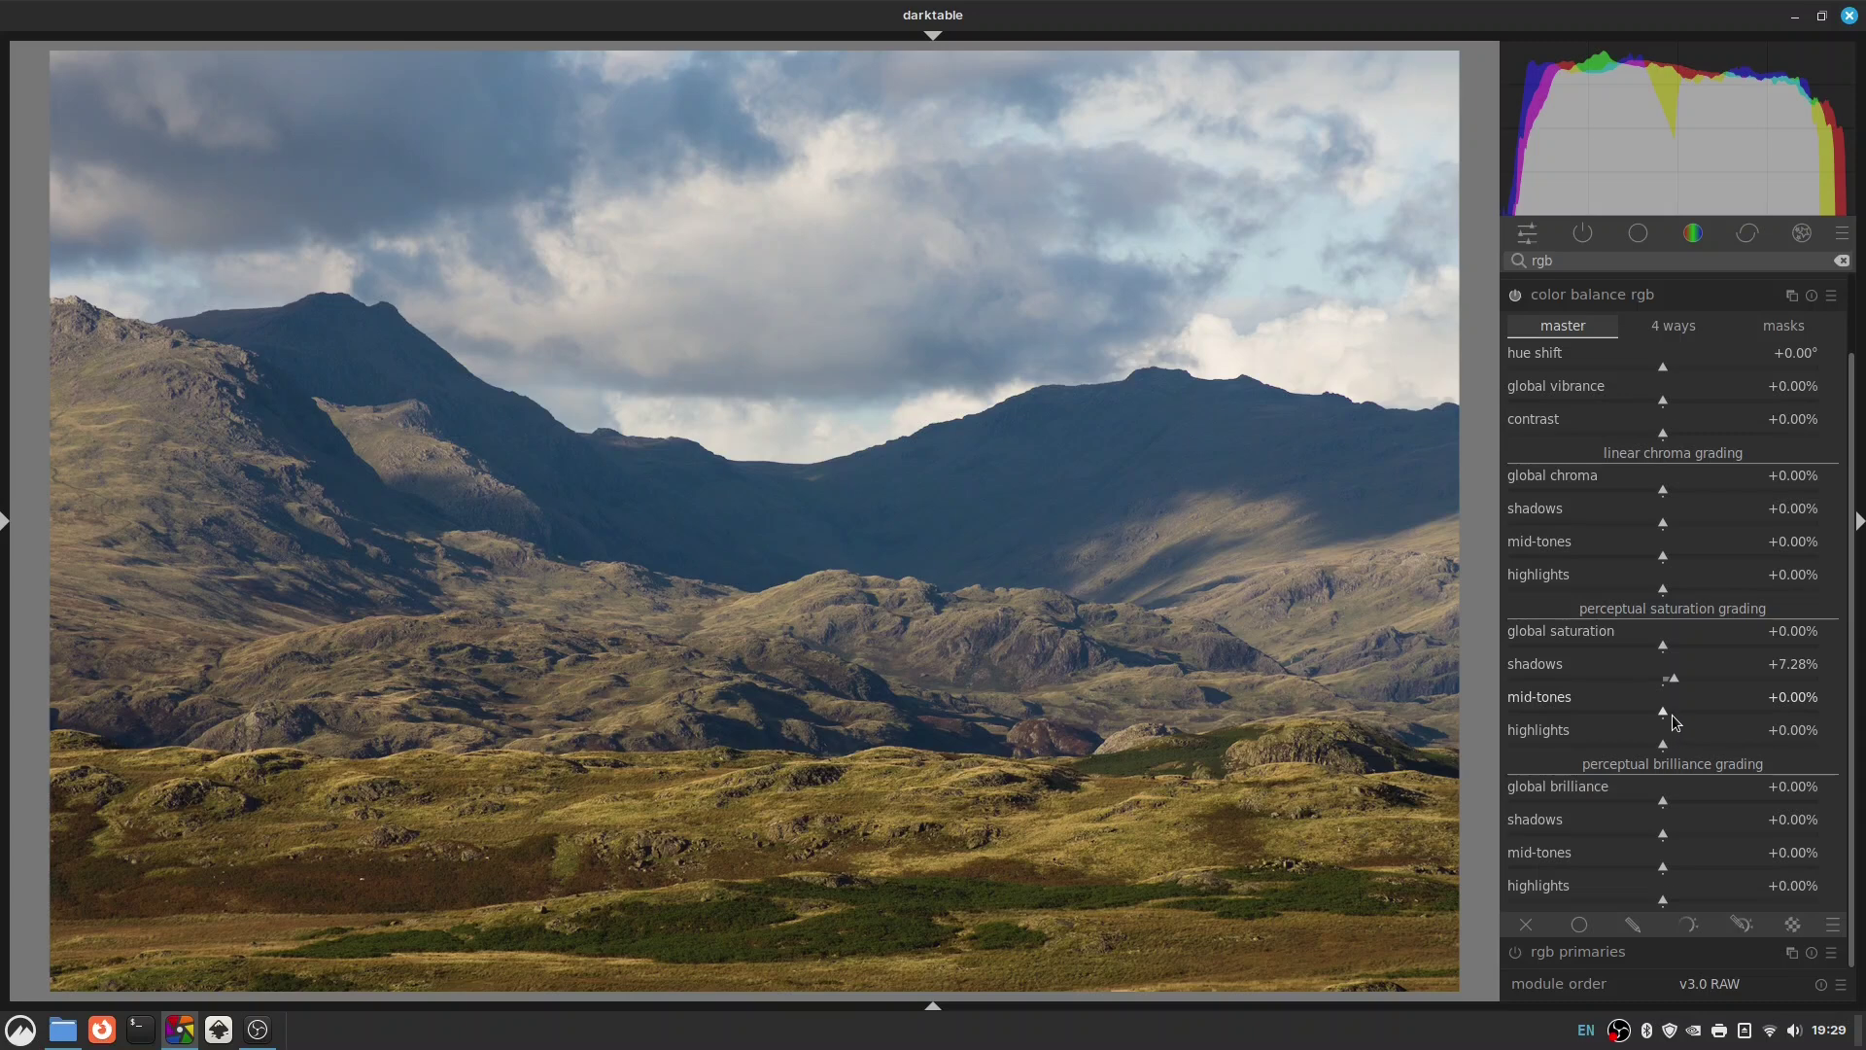
left_click(1671, 715)
left_click(1669, 747)
Set brilliance to -4.32% shadows, +8.55% mid-tones, -8.45% highlights, and global chroma -5.73%.
left_click(1658, 836)
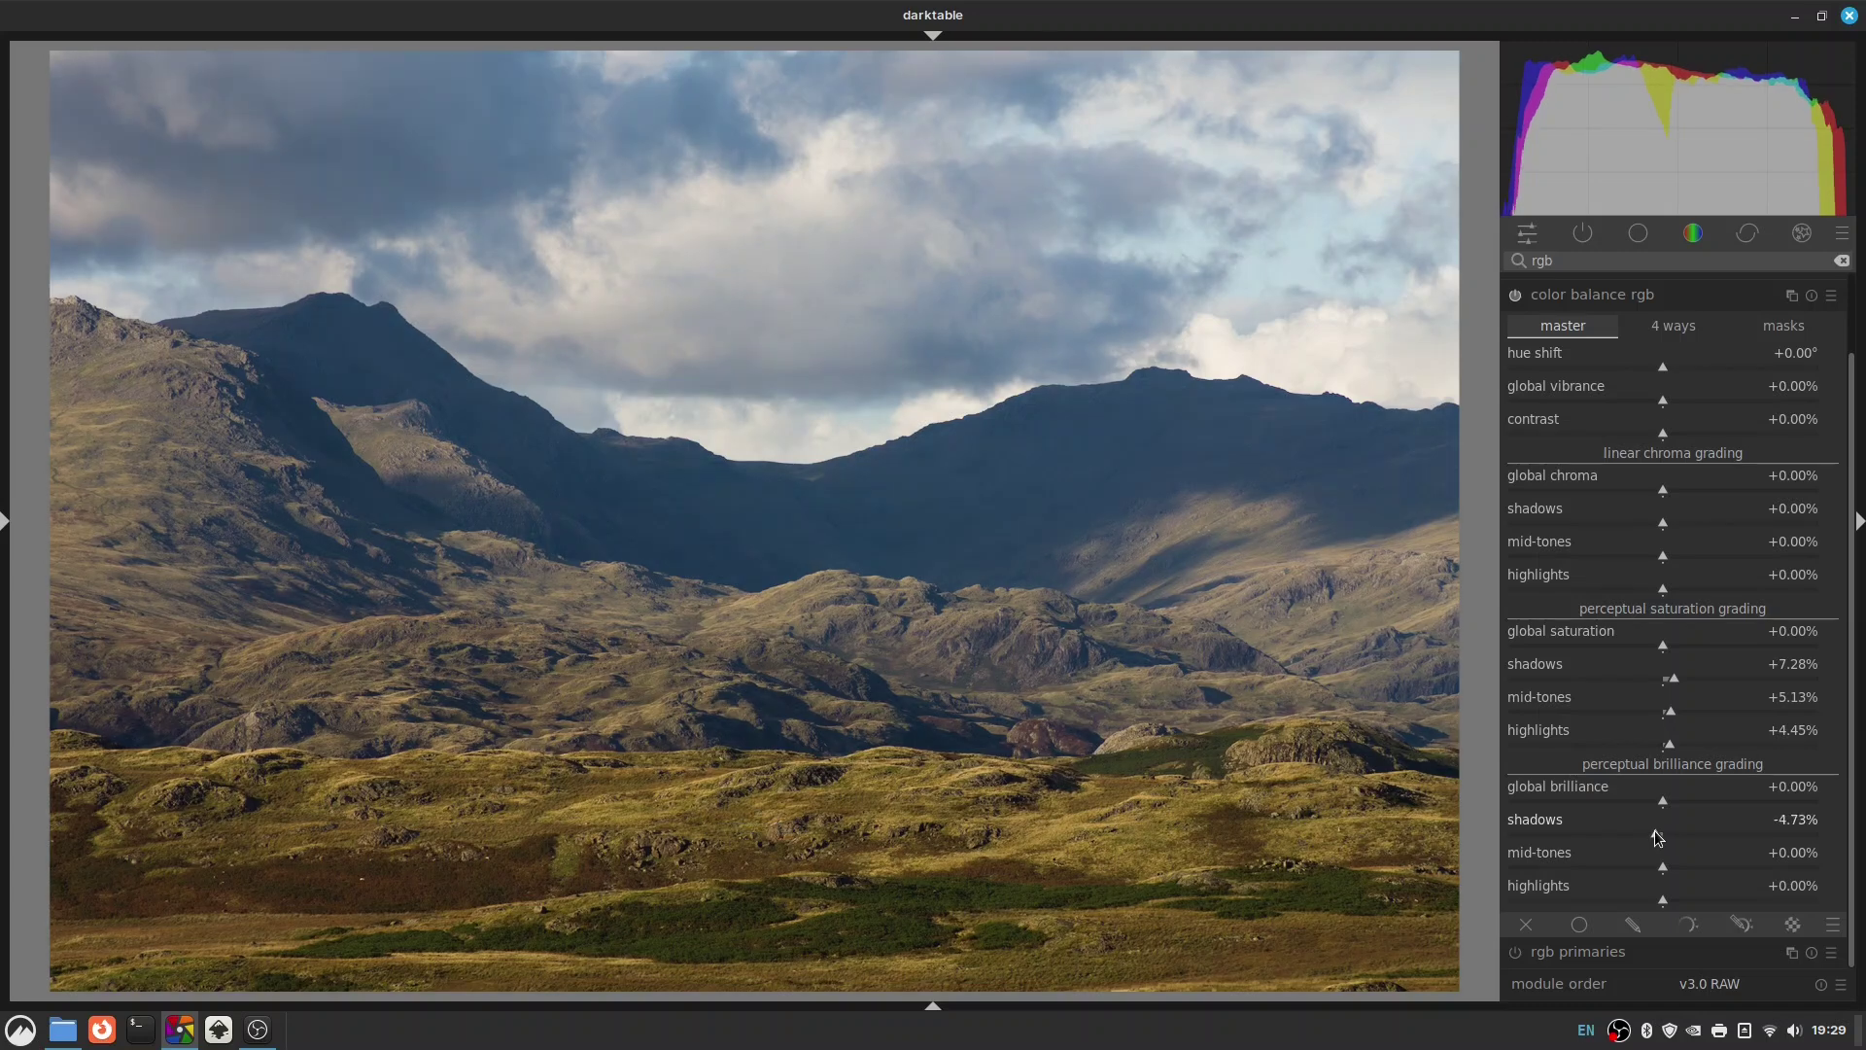
left_click(1658, 835)
left_click(1661, 899)
mouse_move(1660, 895)
left_mouse_down()
mouse_move(1696, 861)
mouse_move(1674, 868)
left_mouse_up()
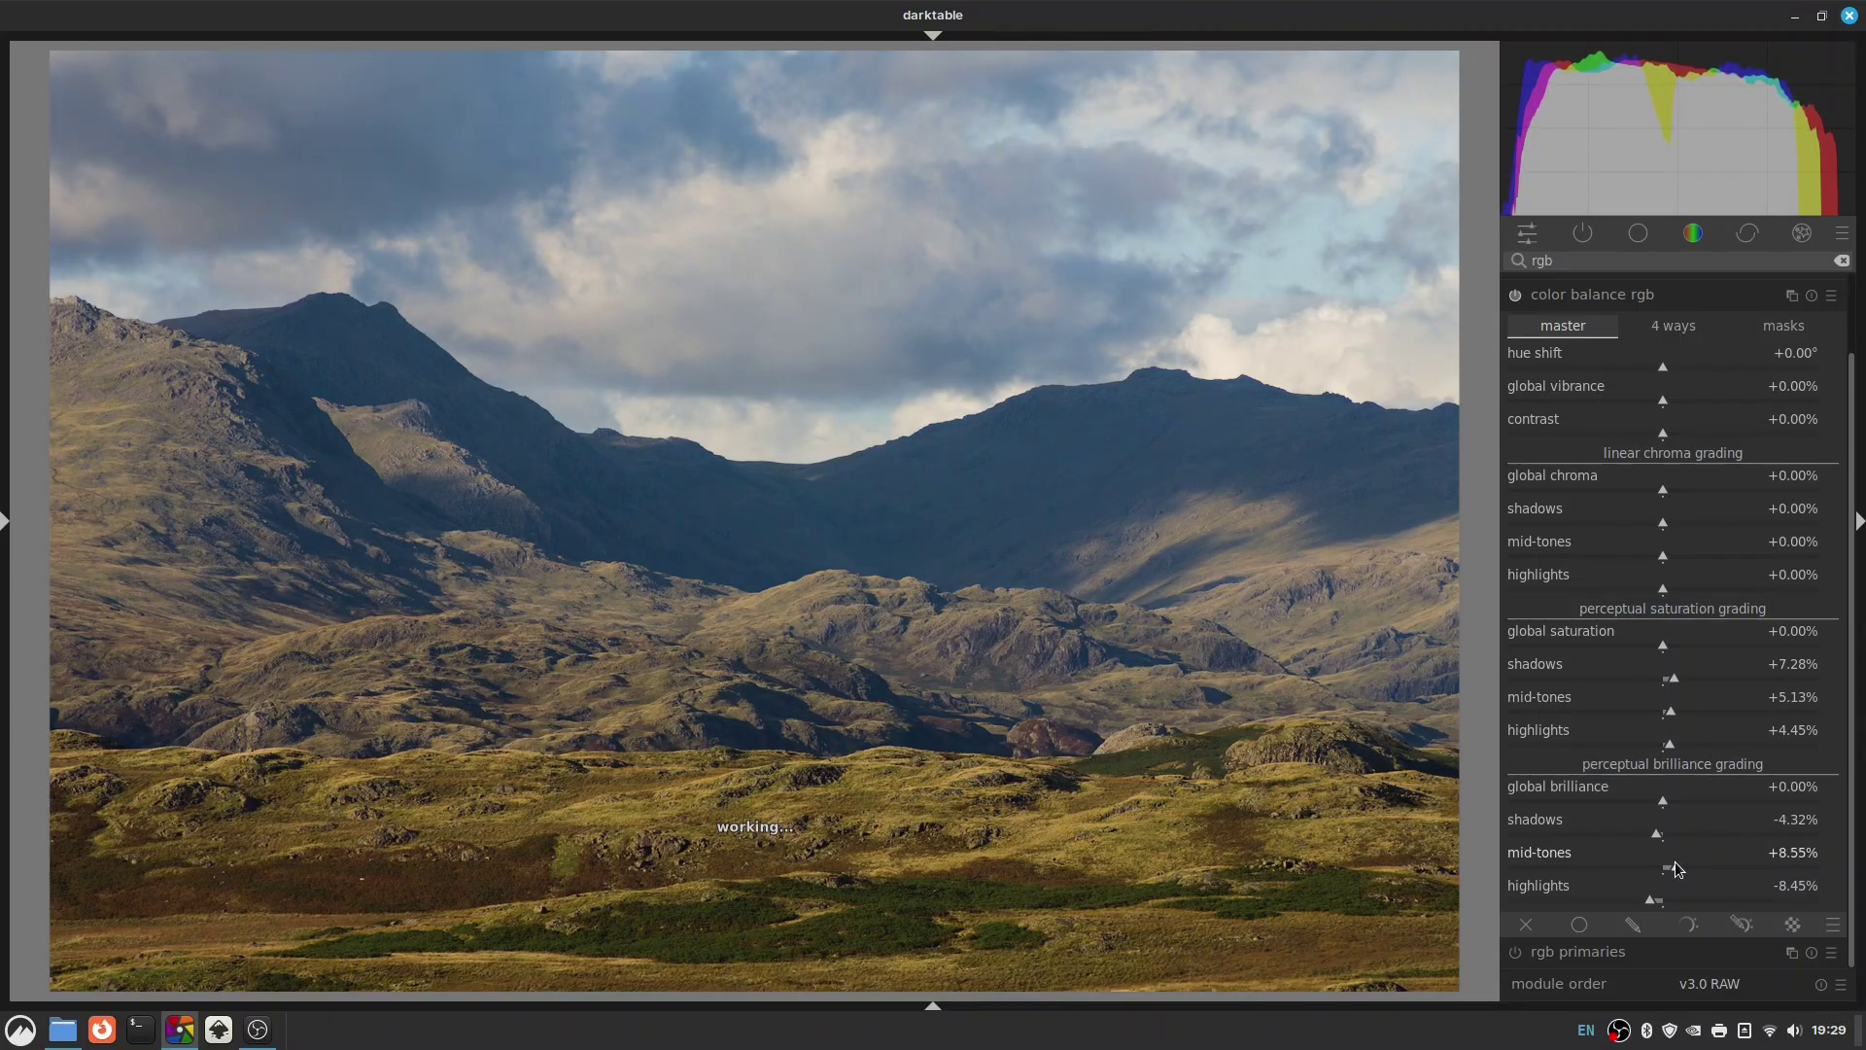
left_click(1643, 490)
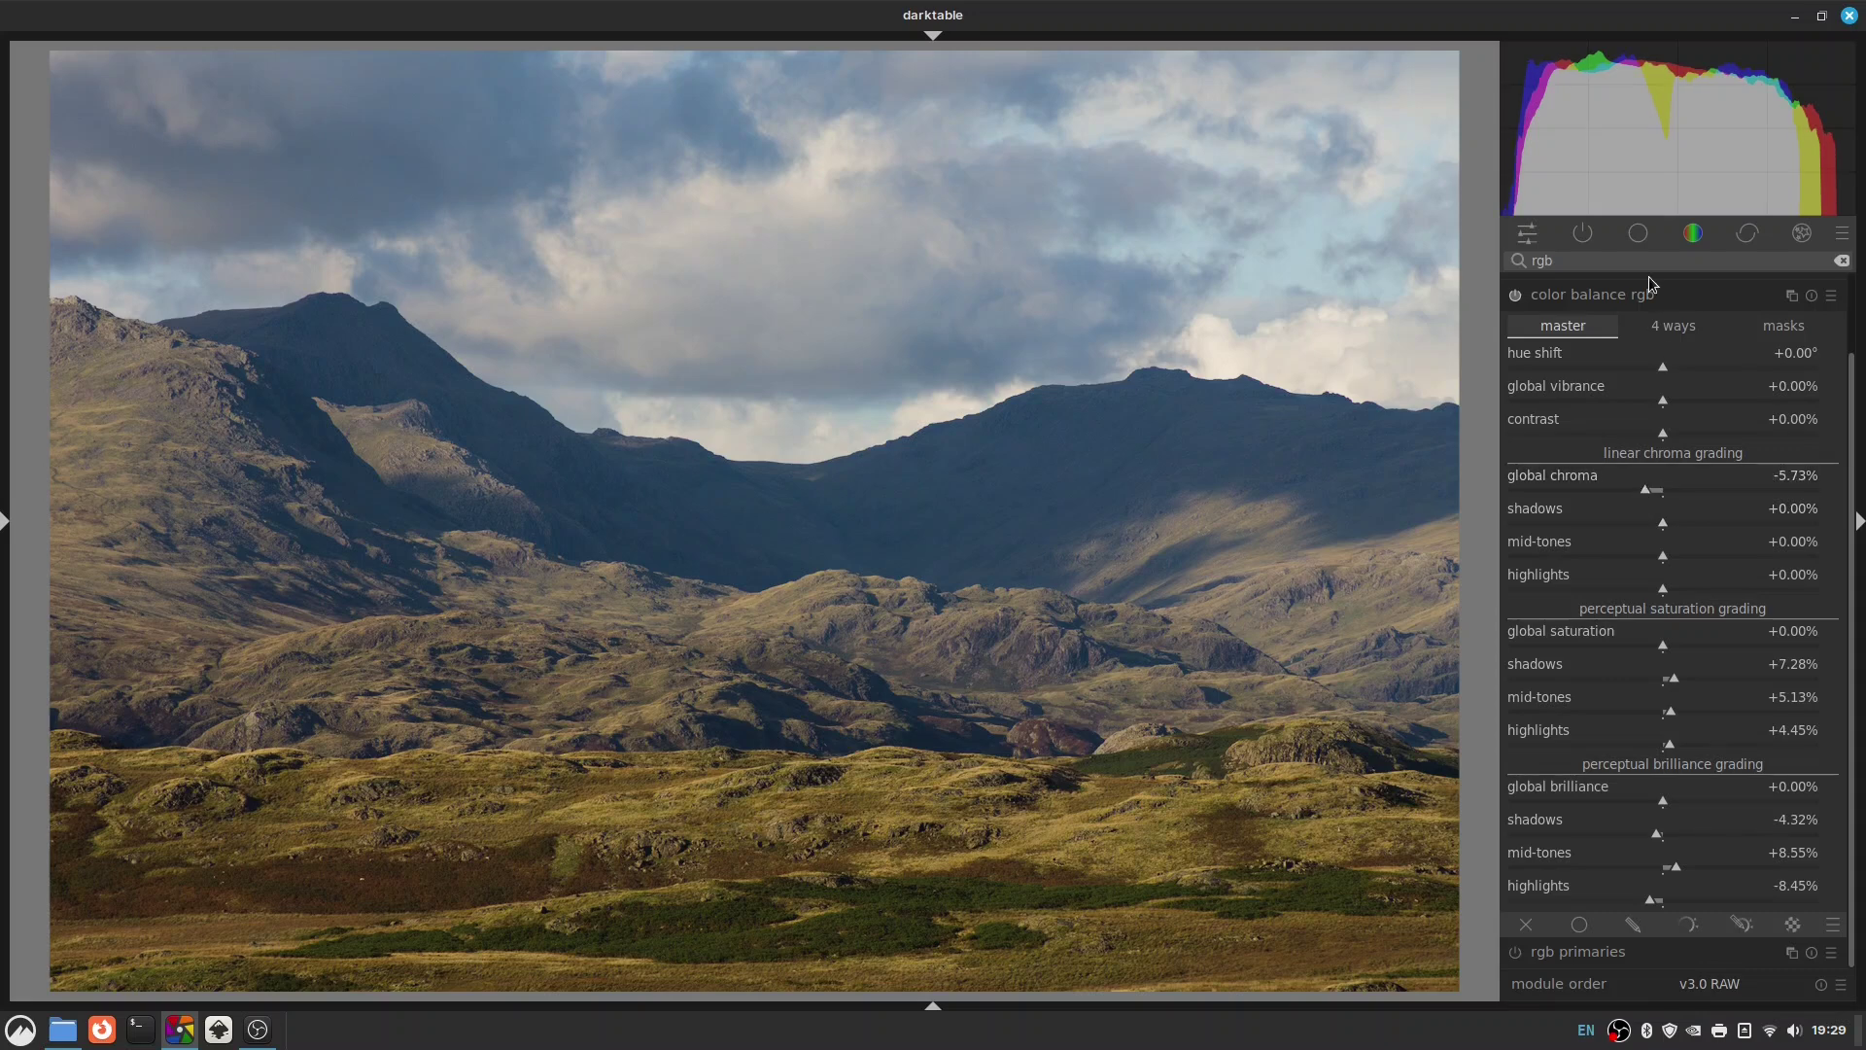
Enable rgb primaries and set red hue +6.8°, green hue +4.9°, green purity -12.3%.
left_click(1599, 295)
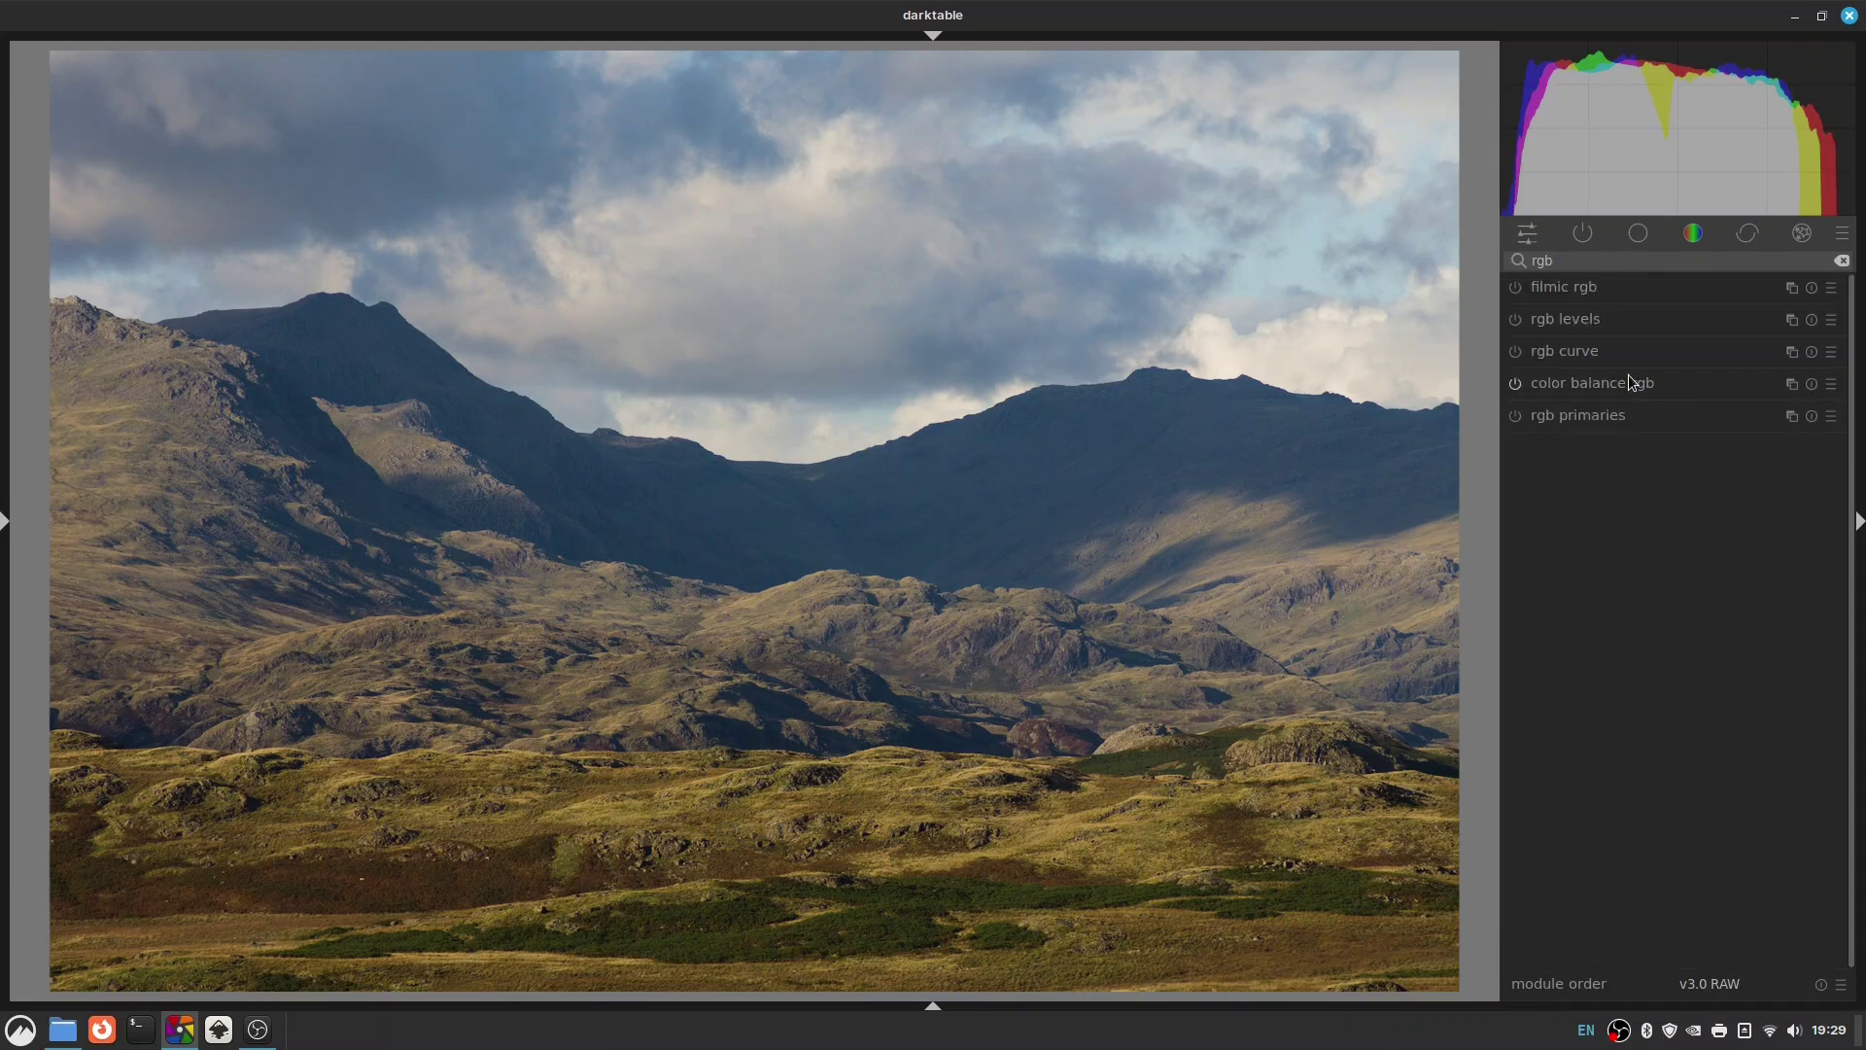
left_click(1515, 412)
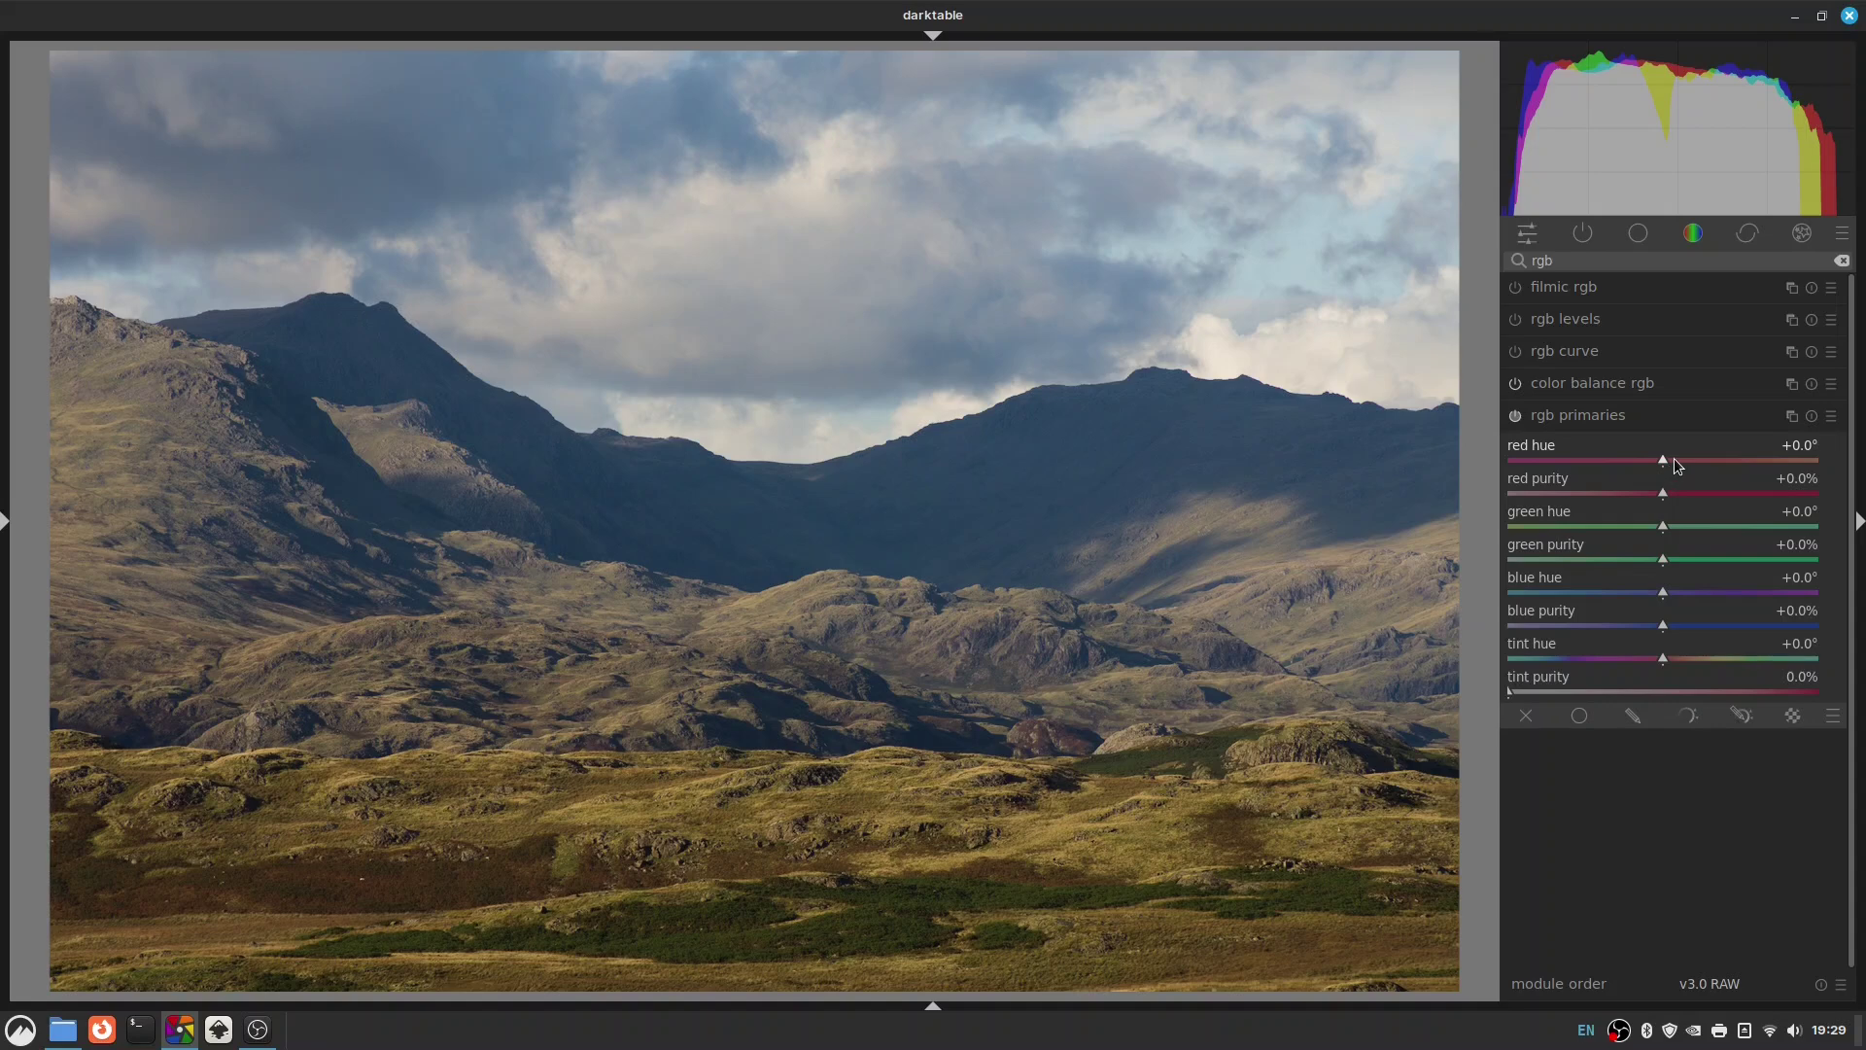
left_click_drag(1674, 458, 1712, 459)
mouse_move(1665, 531)
left_mouse_down()
mouse_move(1703, 530)
mouse_move(1621, 551)
mouse_move(1642, 592)
mouse_move(1716, 627)
left_mouse_up()
left_click(1631, 551)
left_click(1662, 595)
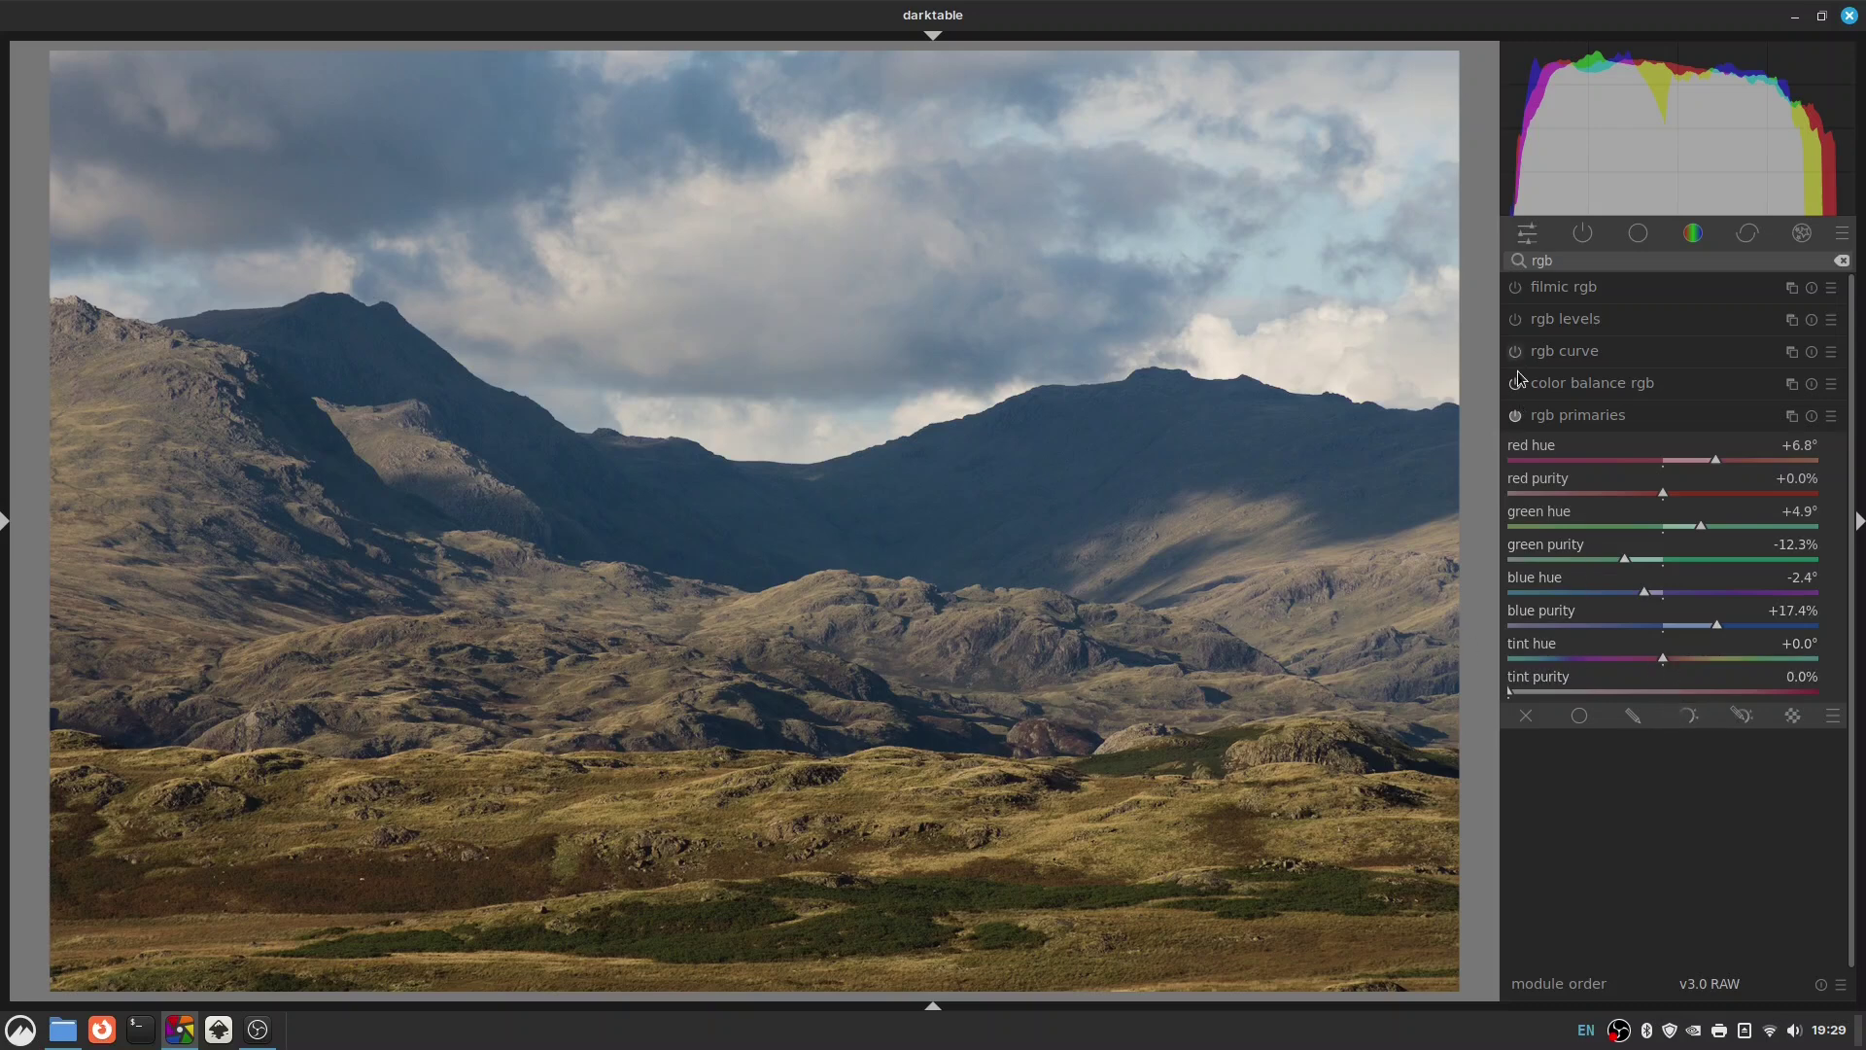
Compare the photo with and without rgb primaries and color balance rgb, then show only active modules.
left_click(1515, 416)
left_click(1515, 416)
left_click(1516, 416)
left_click(1515, 384)
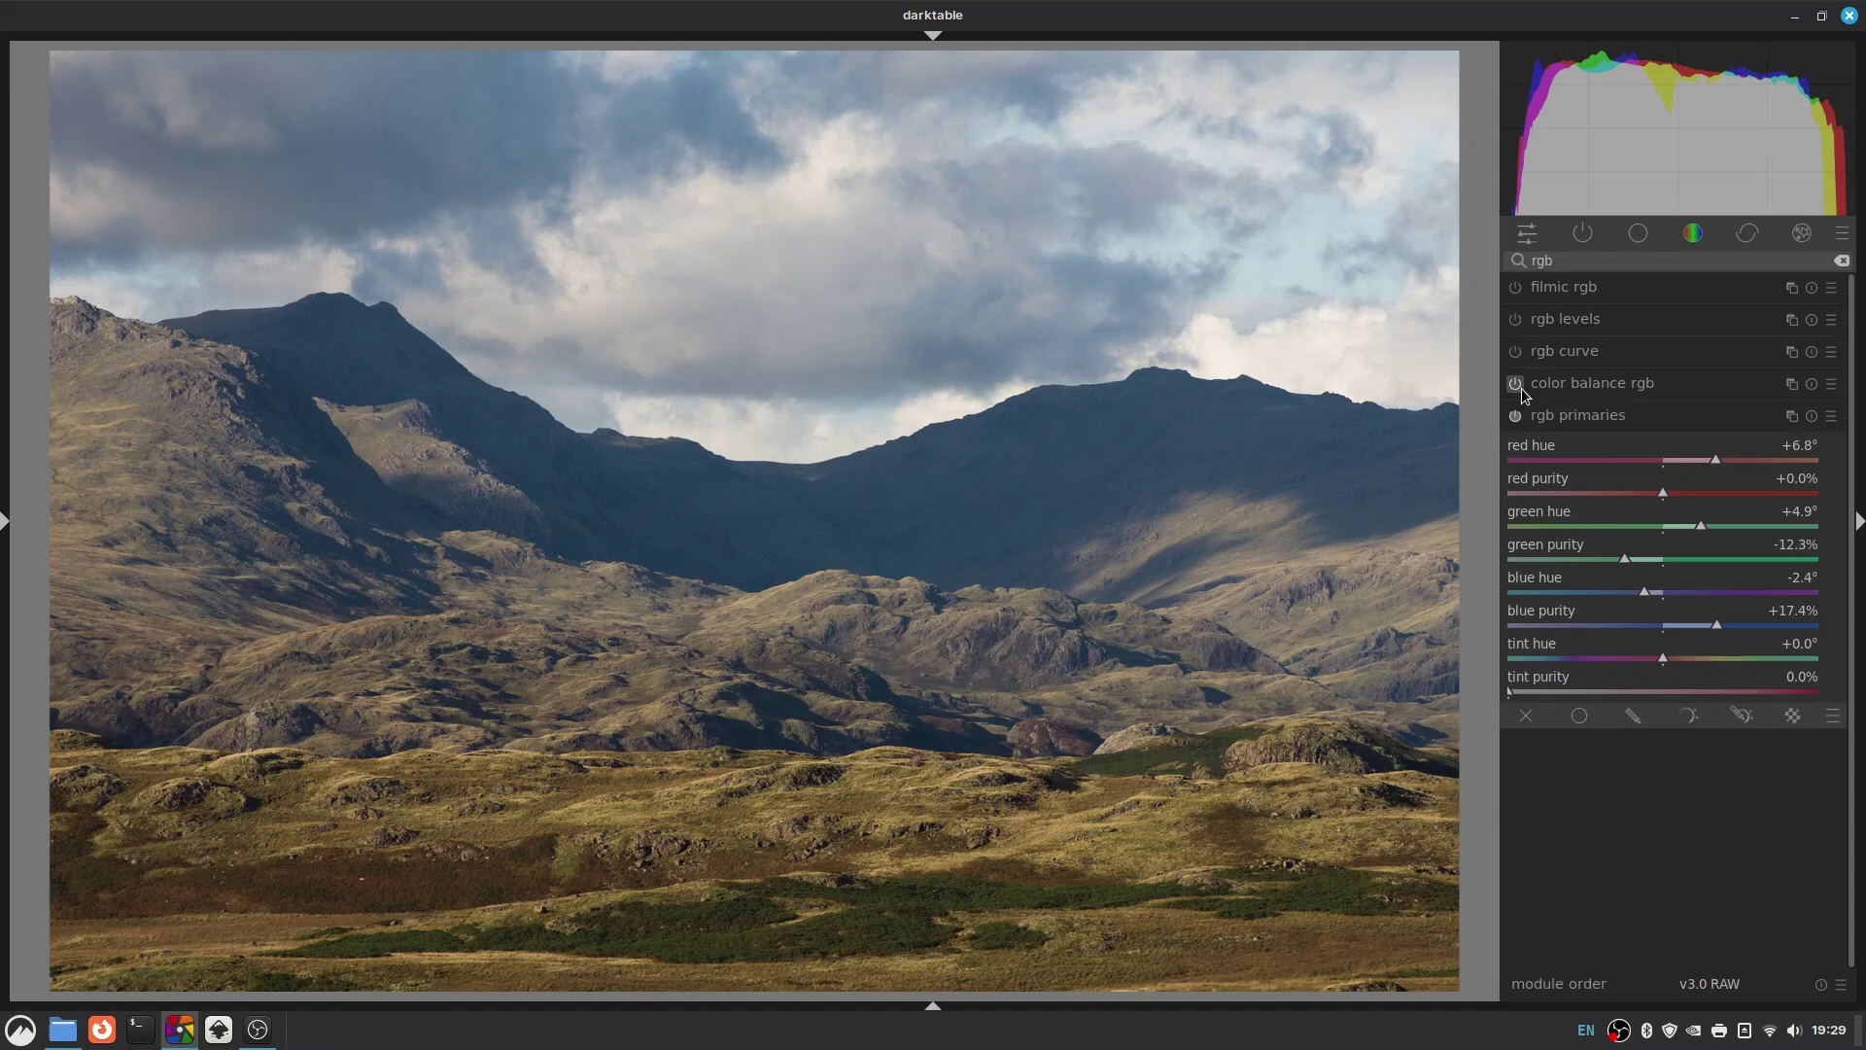
left_click(1582, 237)
Add a contrast equalizer and raise its luma curve for more local contrast.
left_click(1591, 257)
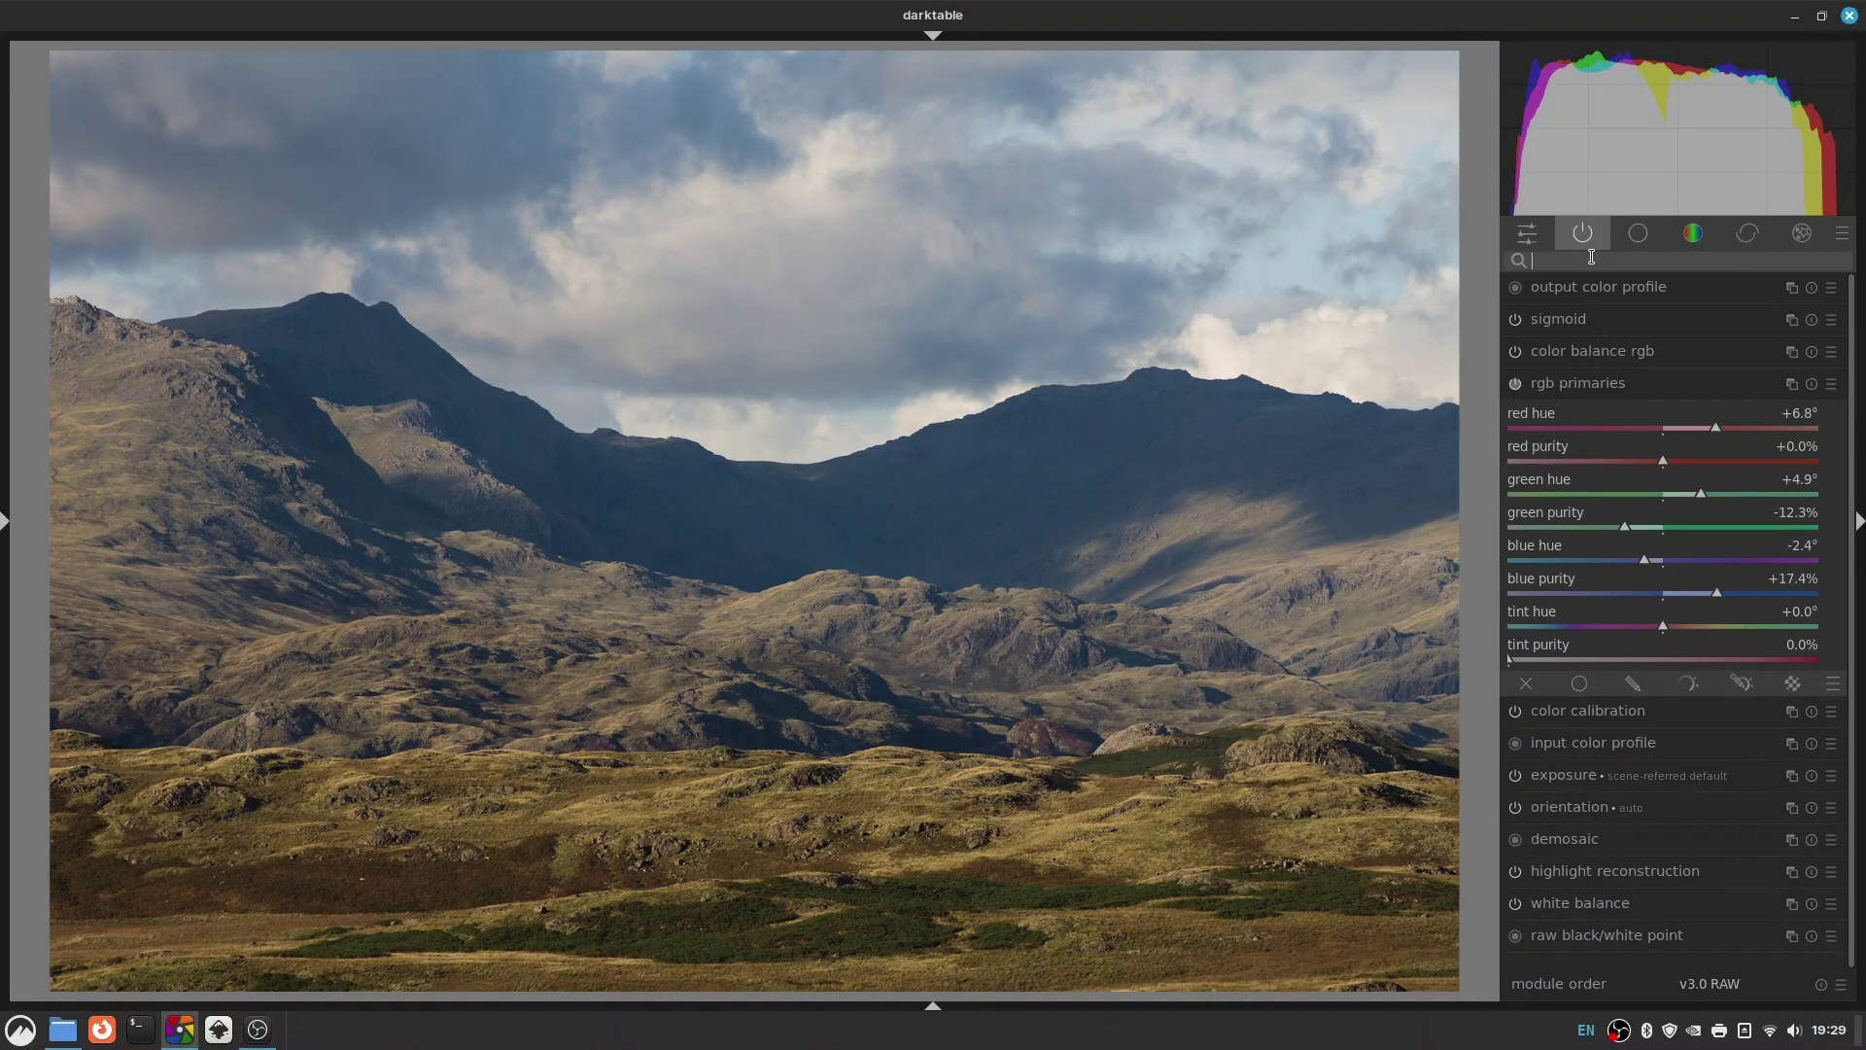
type("contrast")
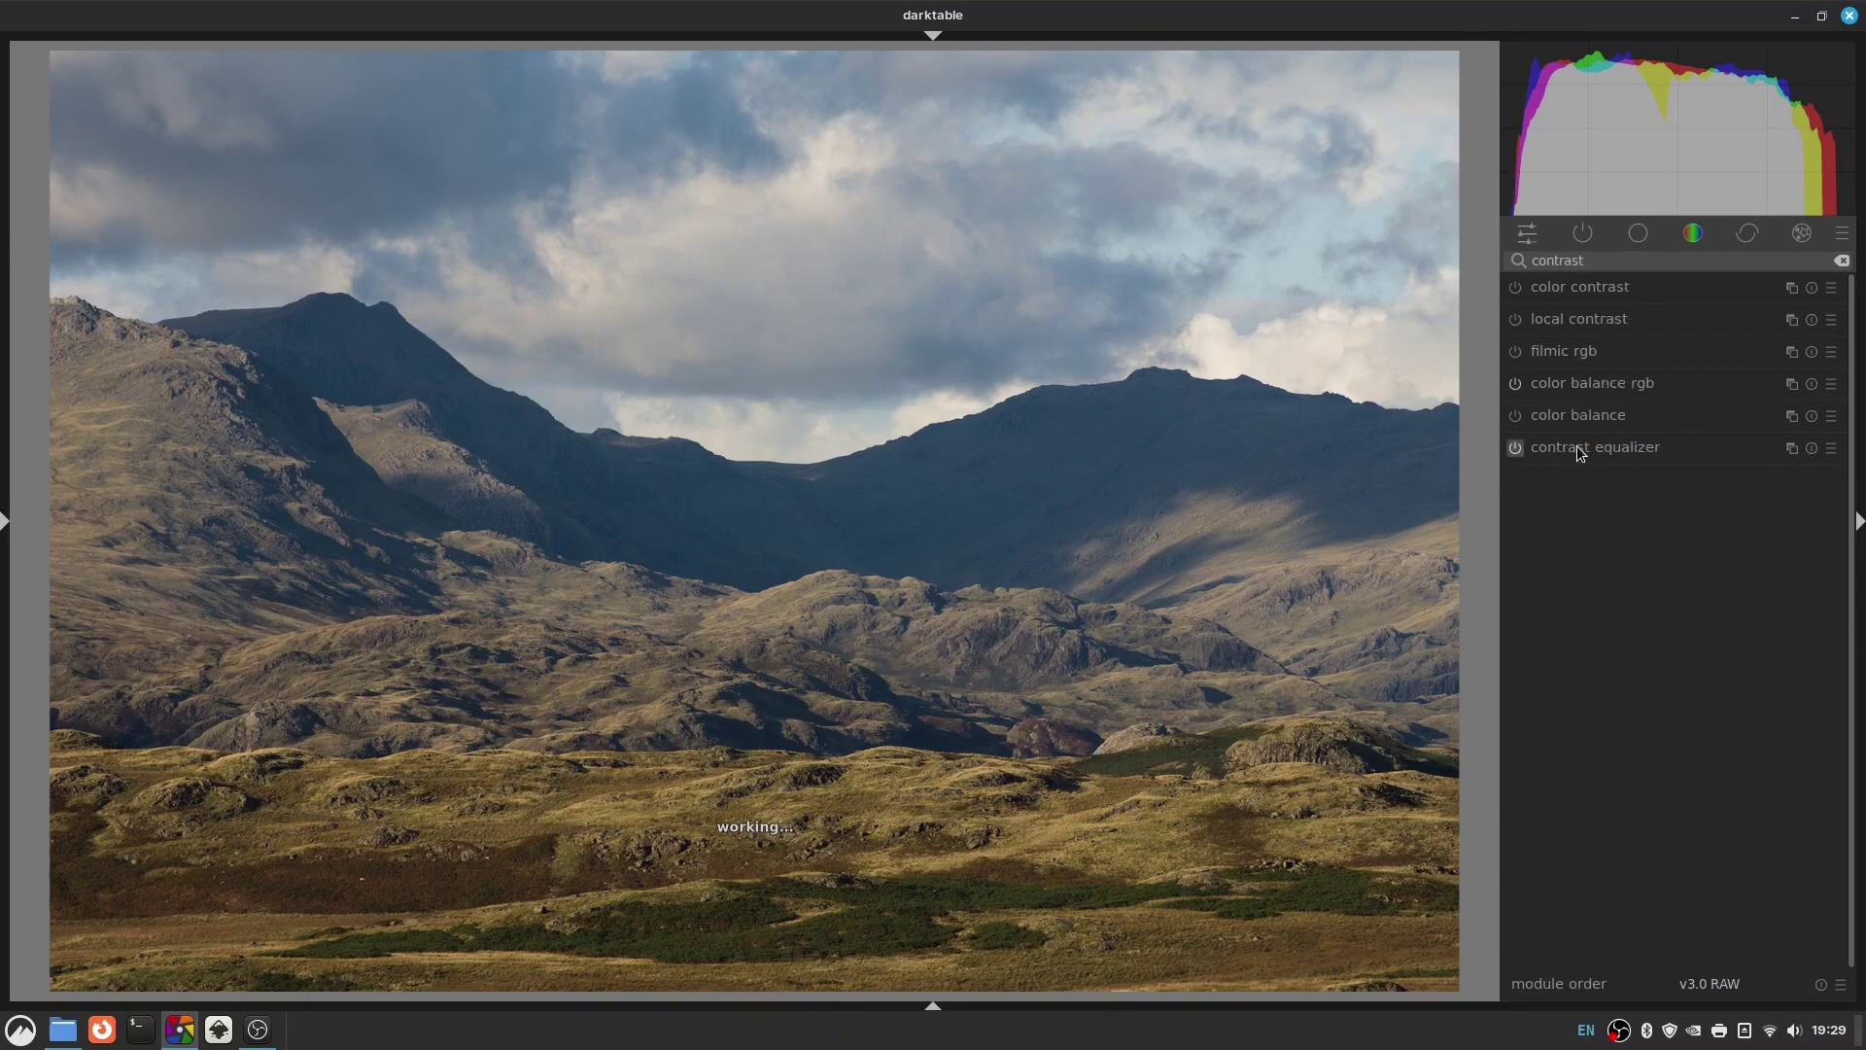
left_click(1576, 447)
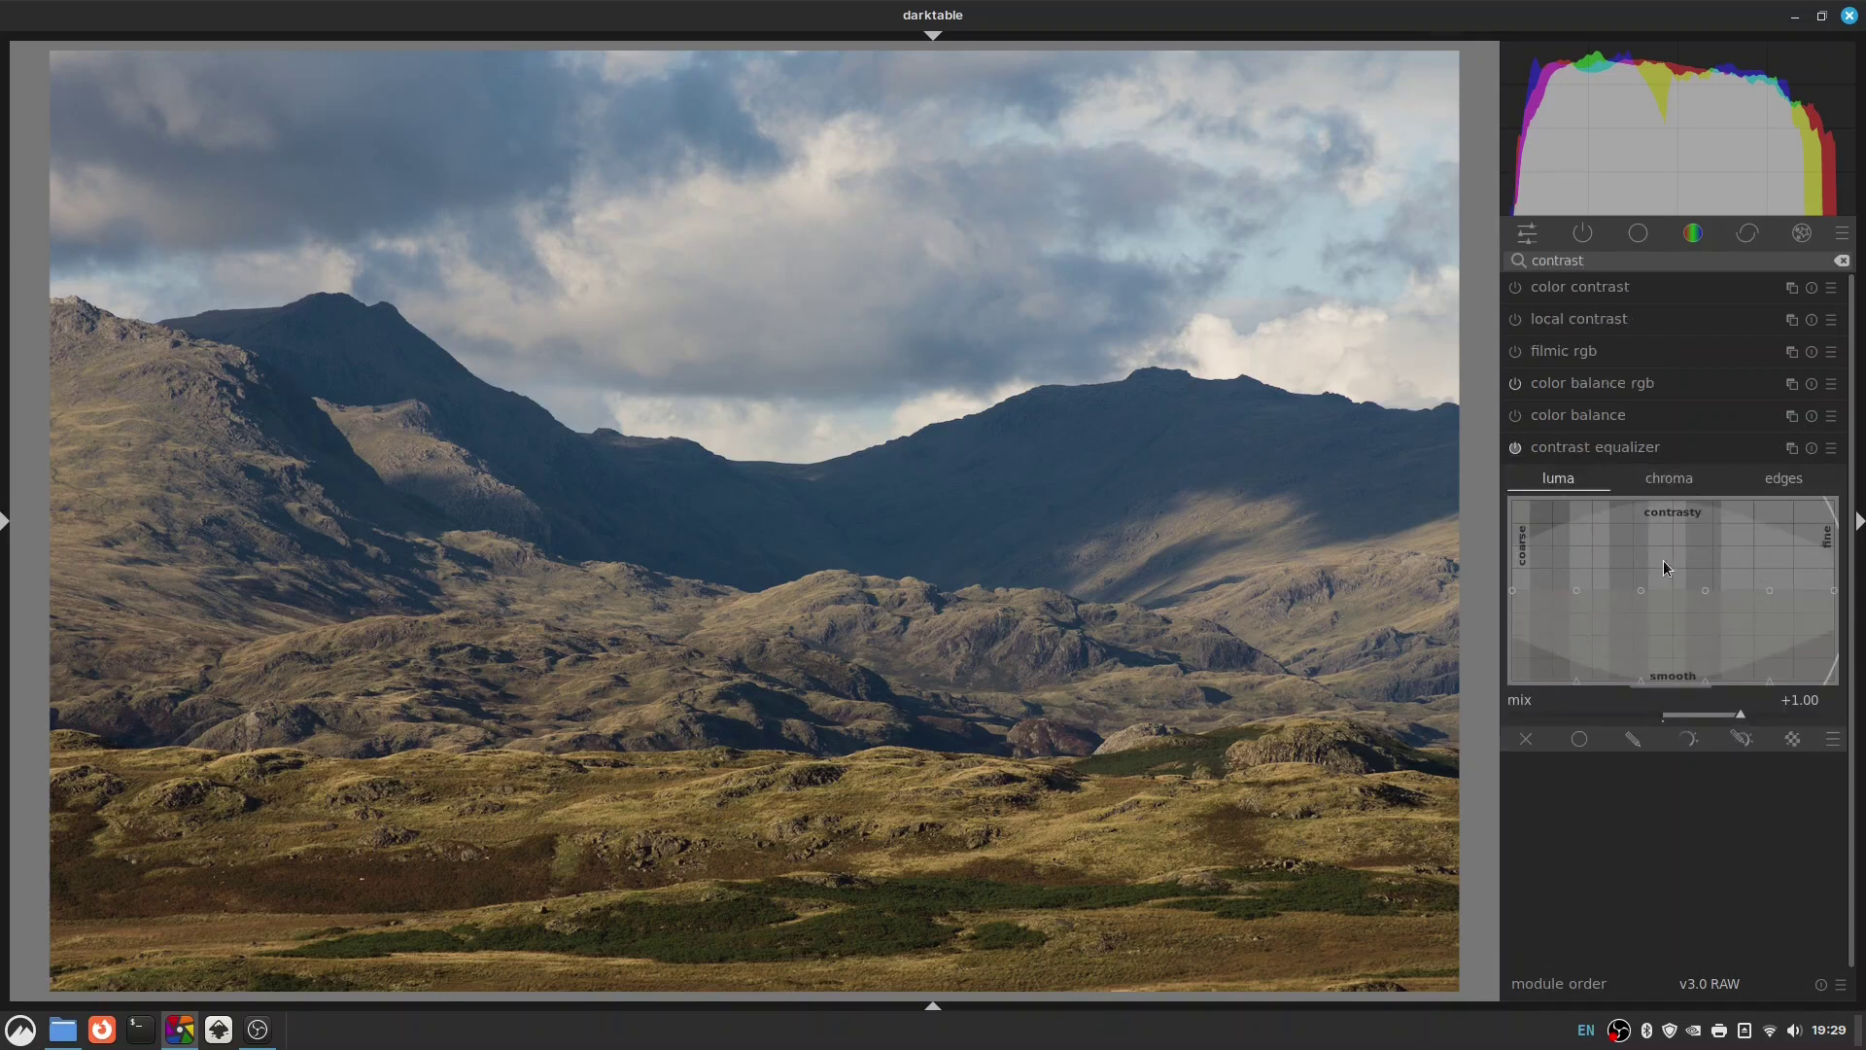
left_click_drag(1672, 565, 1670, 560)
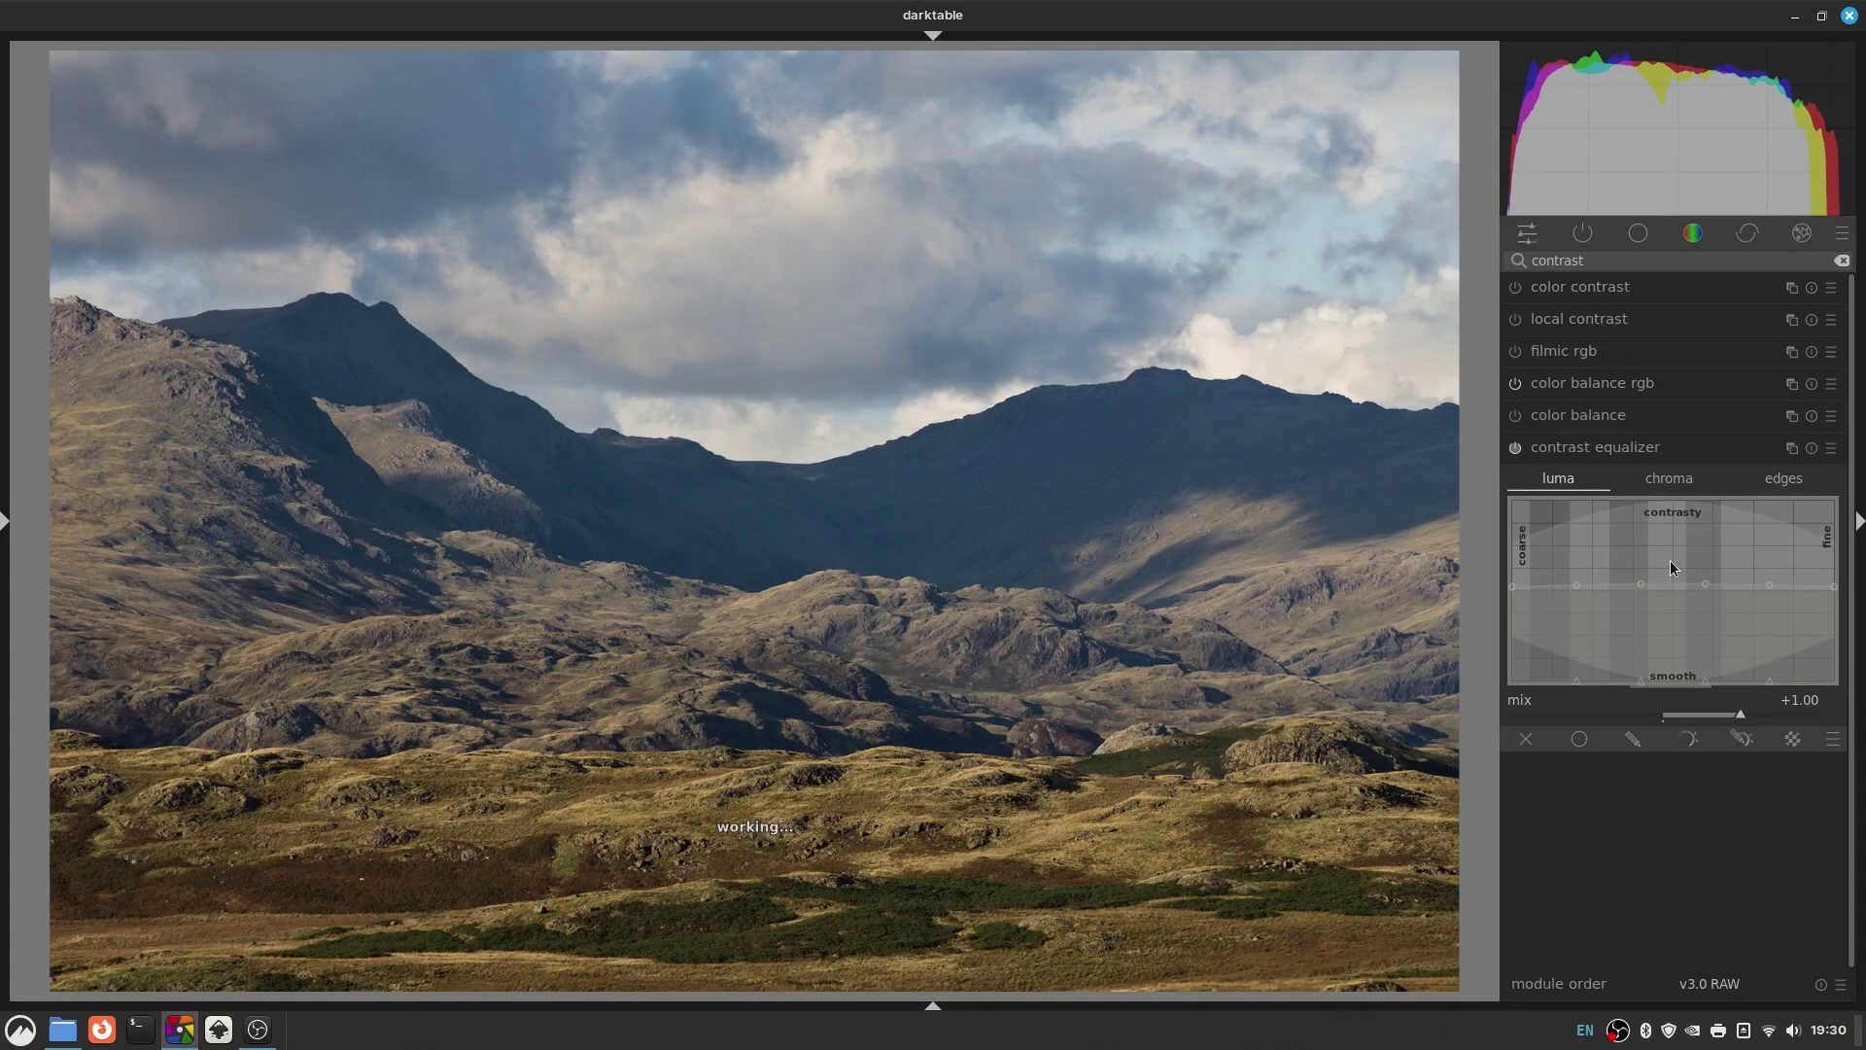
Duplicate the contrast equalizer and raise the second instance's coarse and fine detail nodes.
left_click(1791, 451)
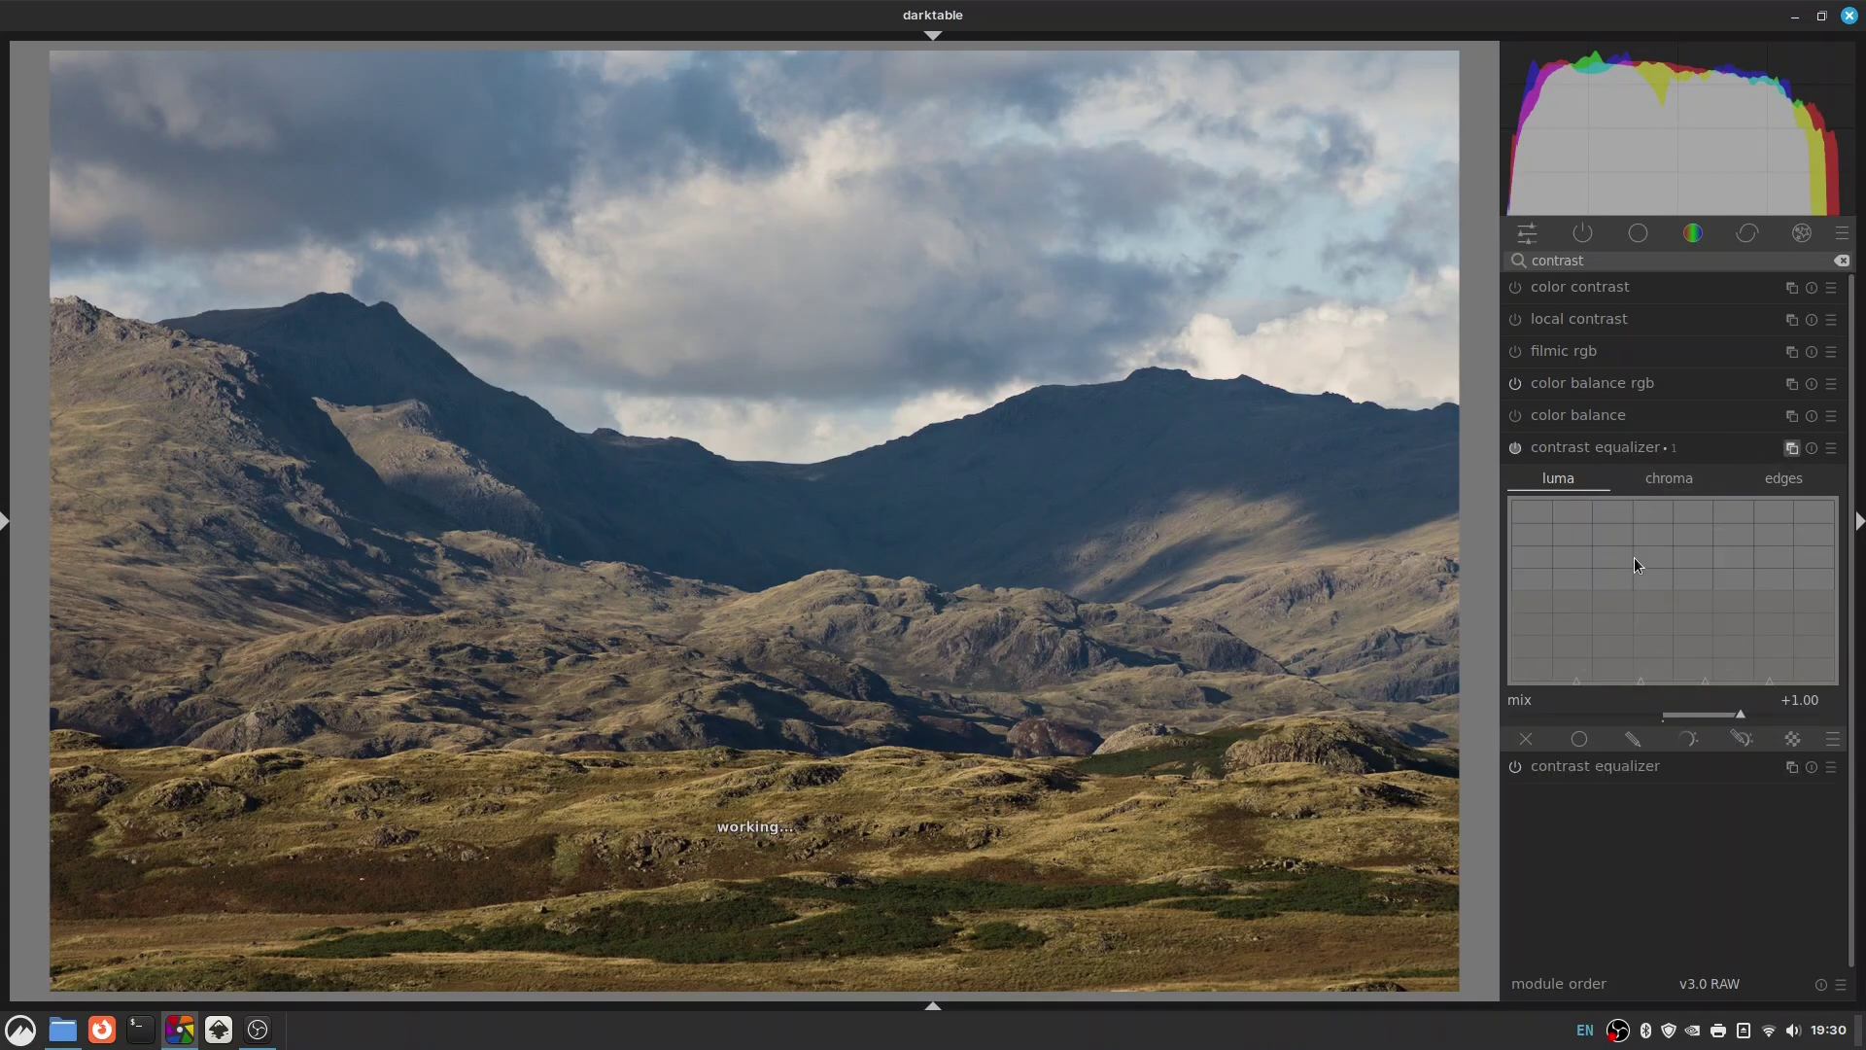
left_click_drag(1535, 606, 1526, 598)
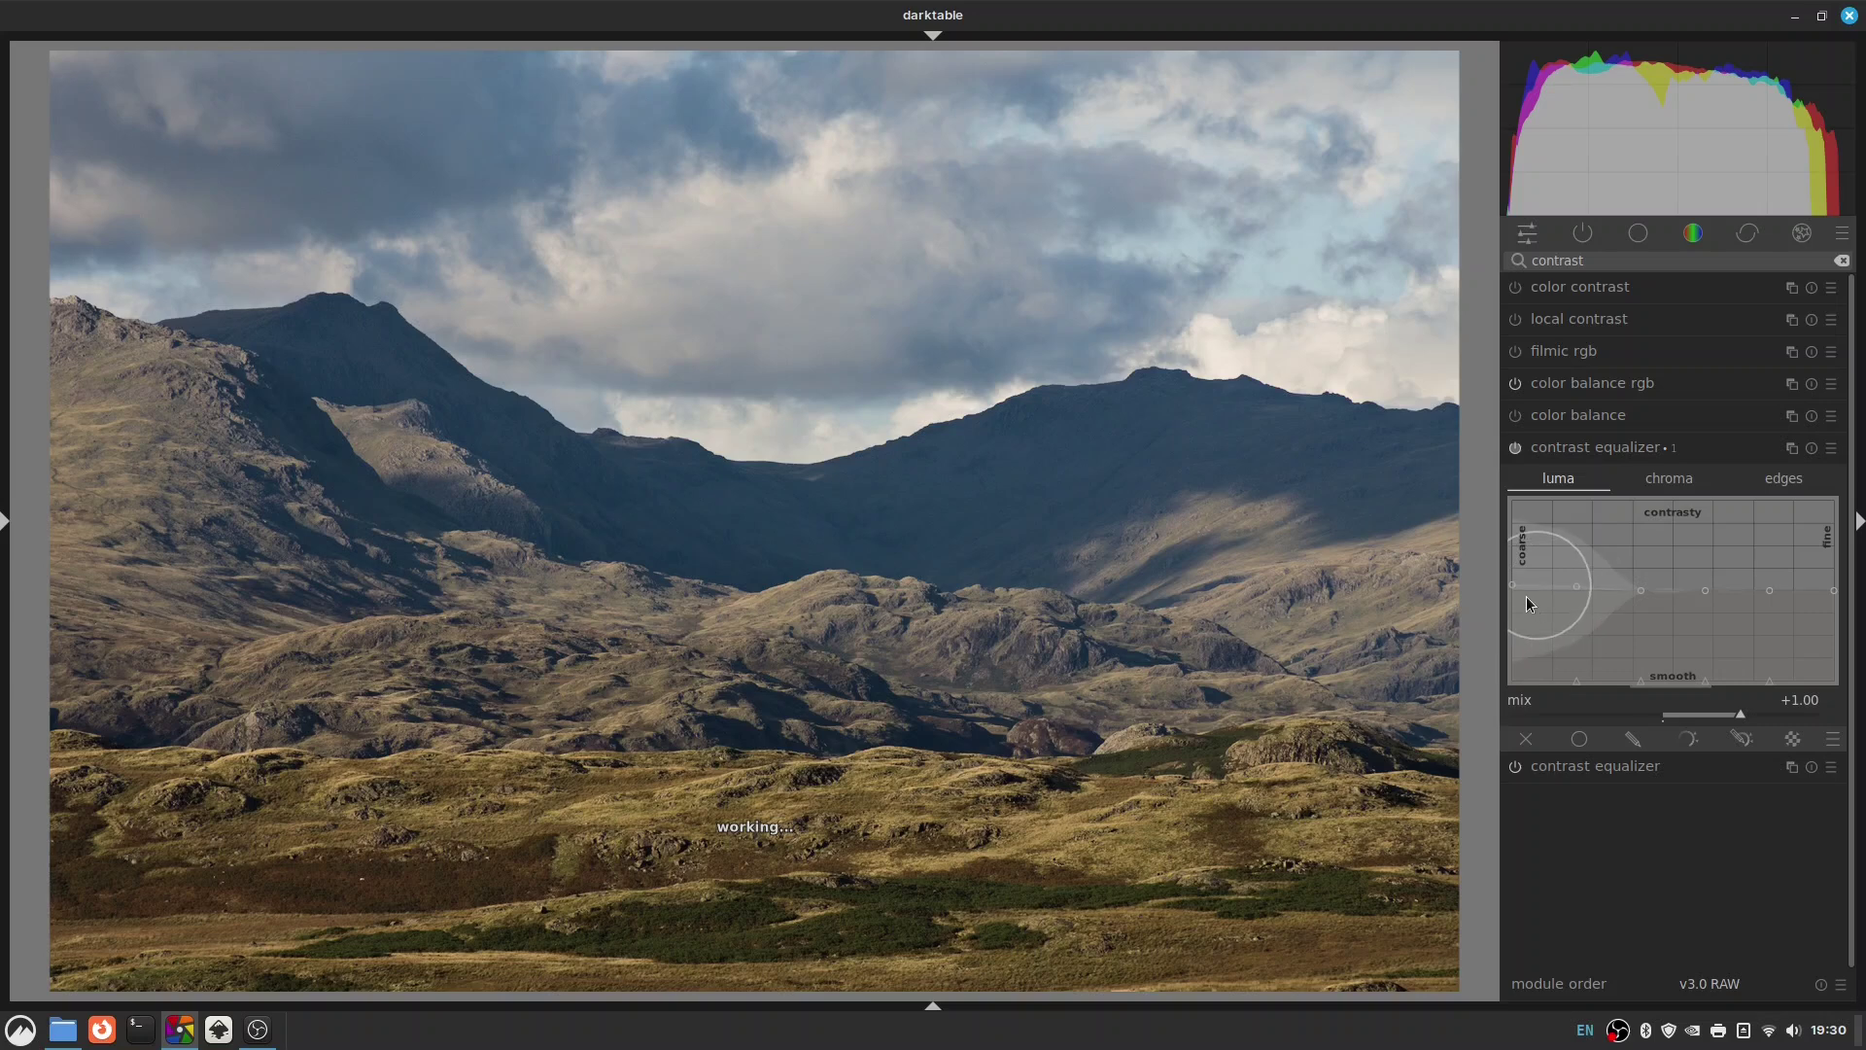
left_click_drag(1791, 620, 1803, 618)
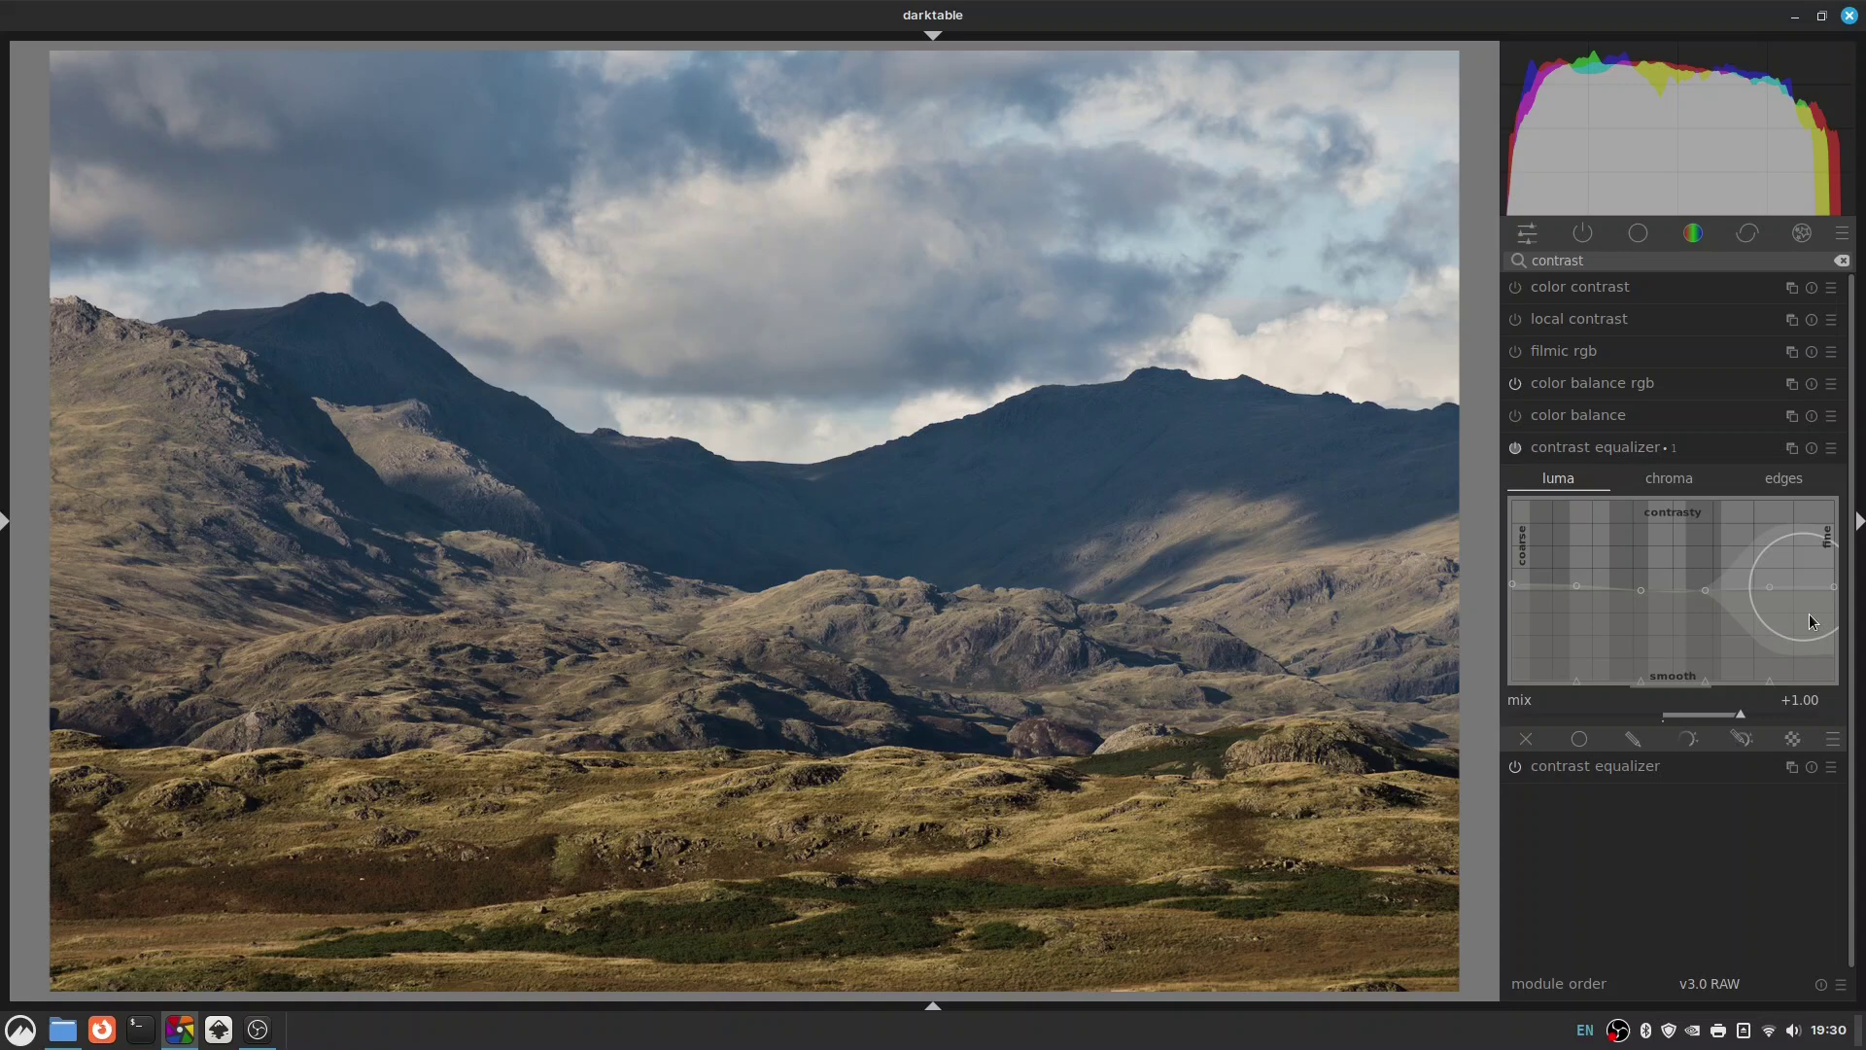
left_click(1812, 622)
left_click(1583, 234)
left_click(1630, 385)
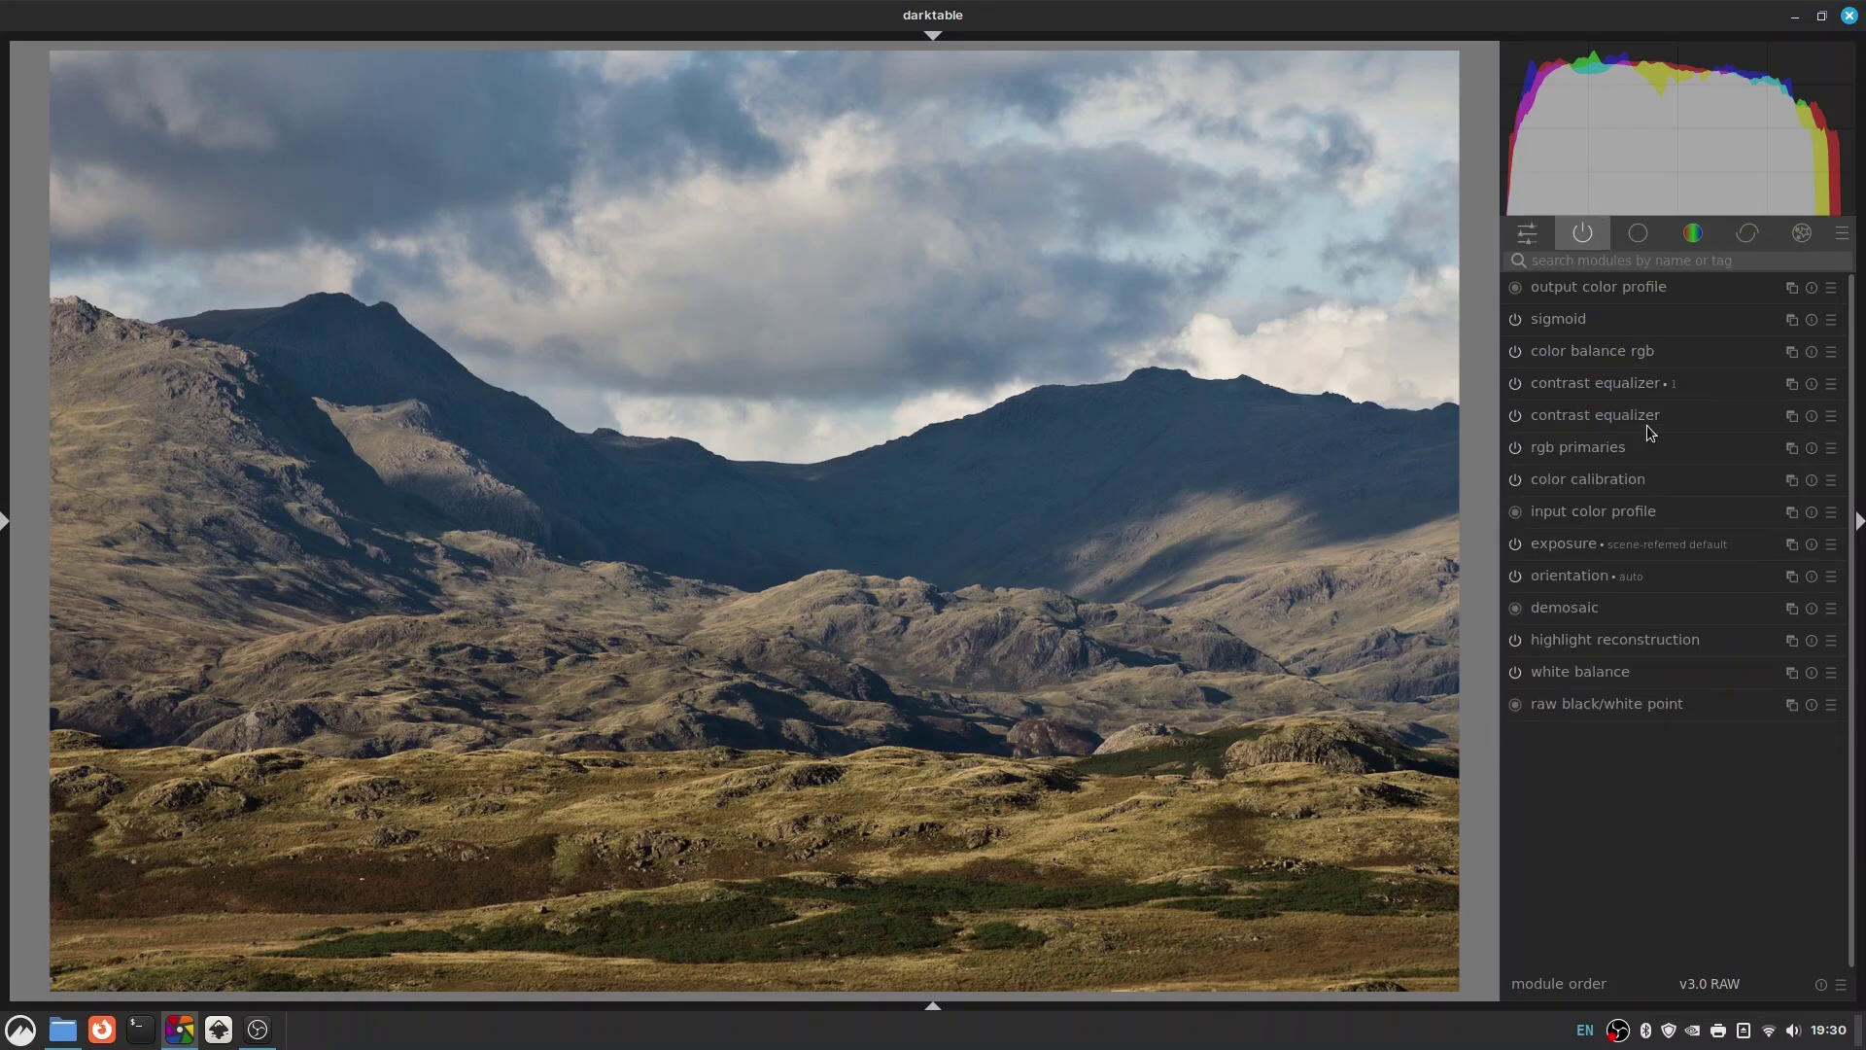
key("alt+Tab")
Apply the diffuse or sharpen preset 'sharpen demosaicing: no AA filter' and clear the module search.
left_click(1568, 262)
type("diffuse")
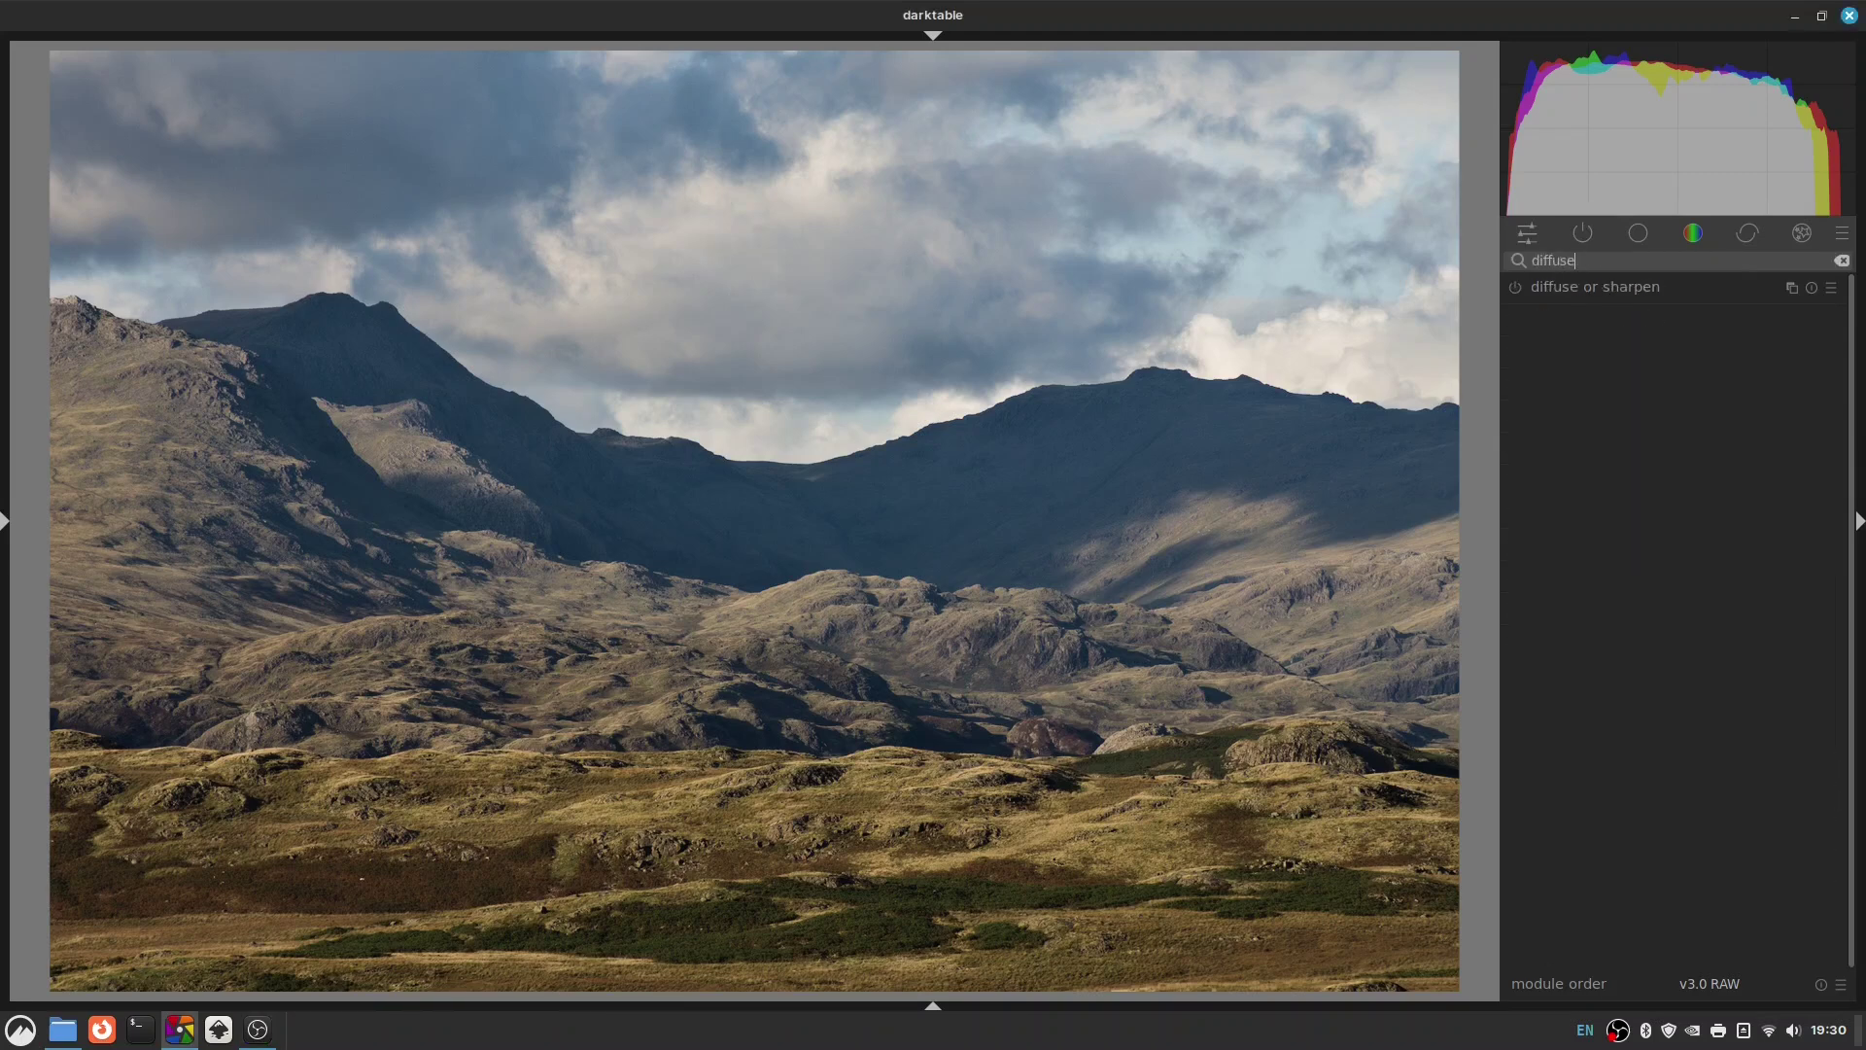
left_click(1516, 288)
right_click(1715, 289)
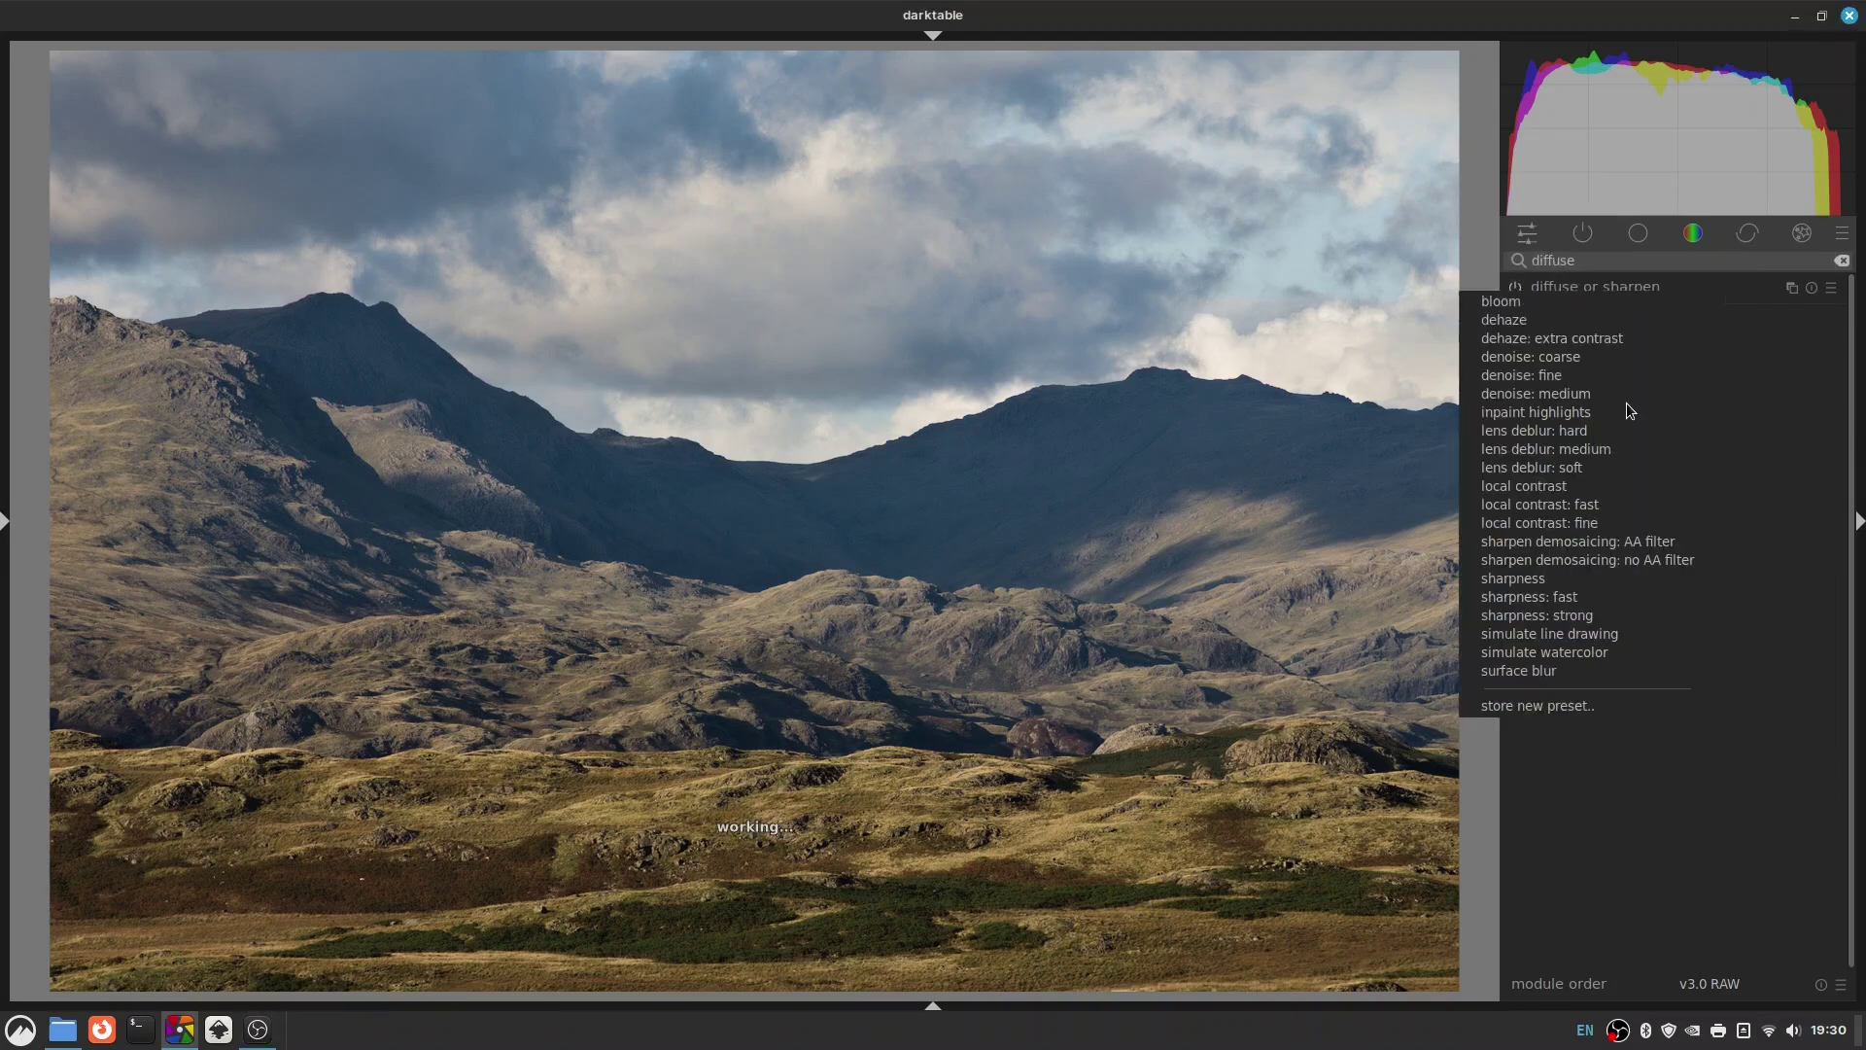
left_click(1599, 562)
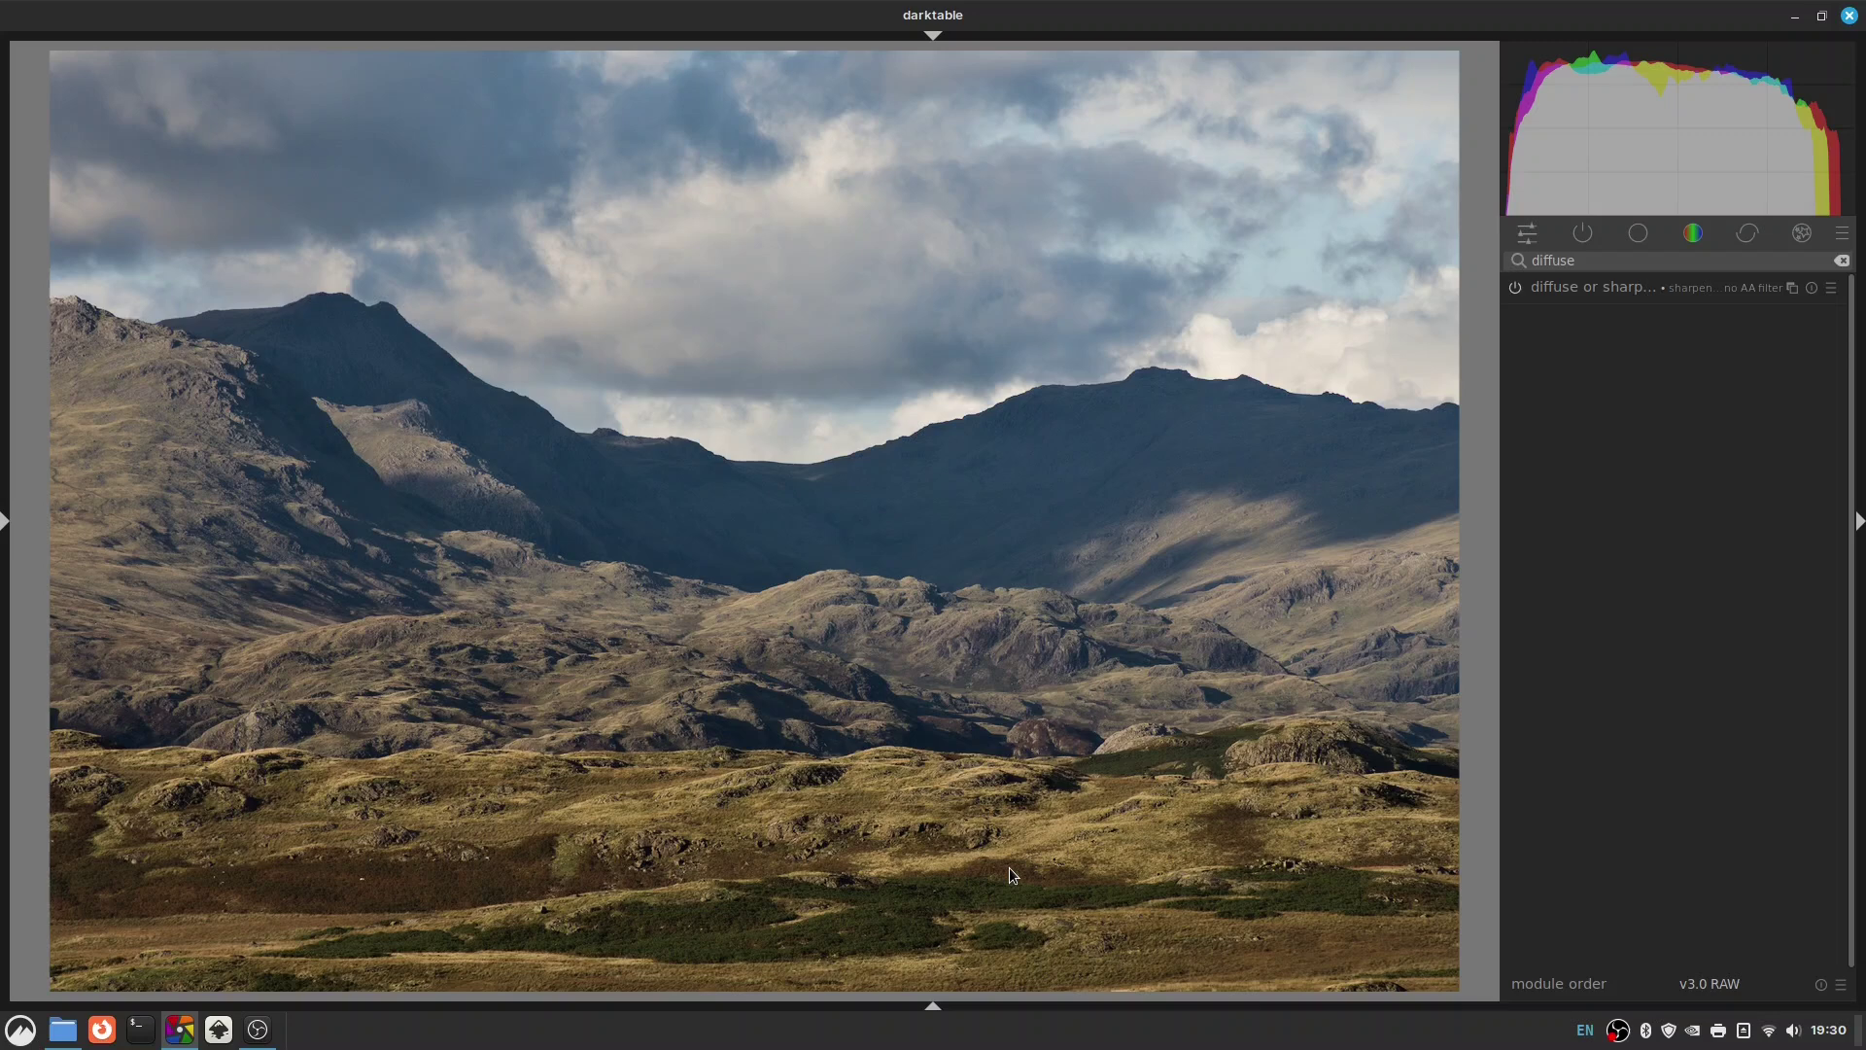
double_click(1583, 260)
key("BackSpace")
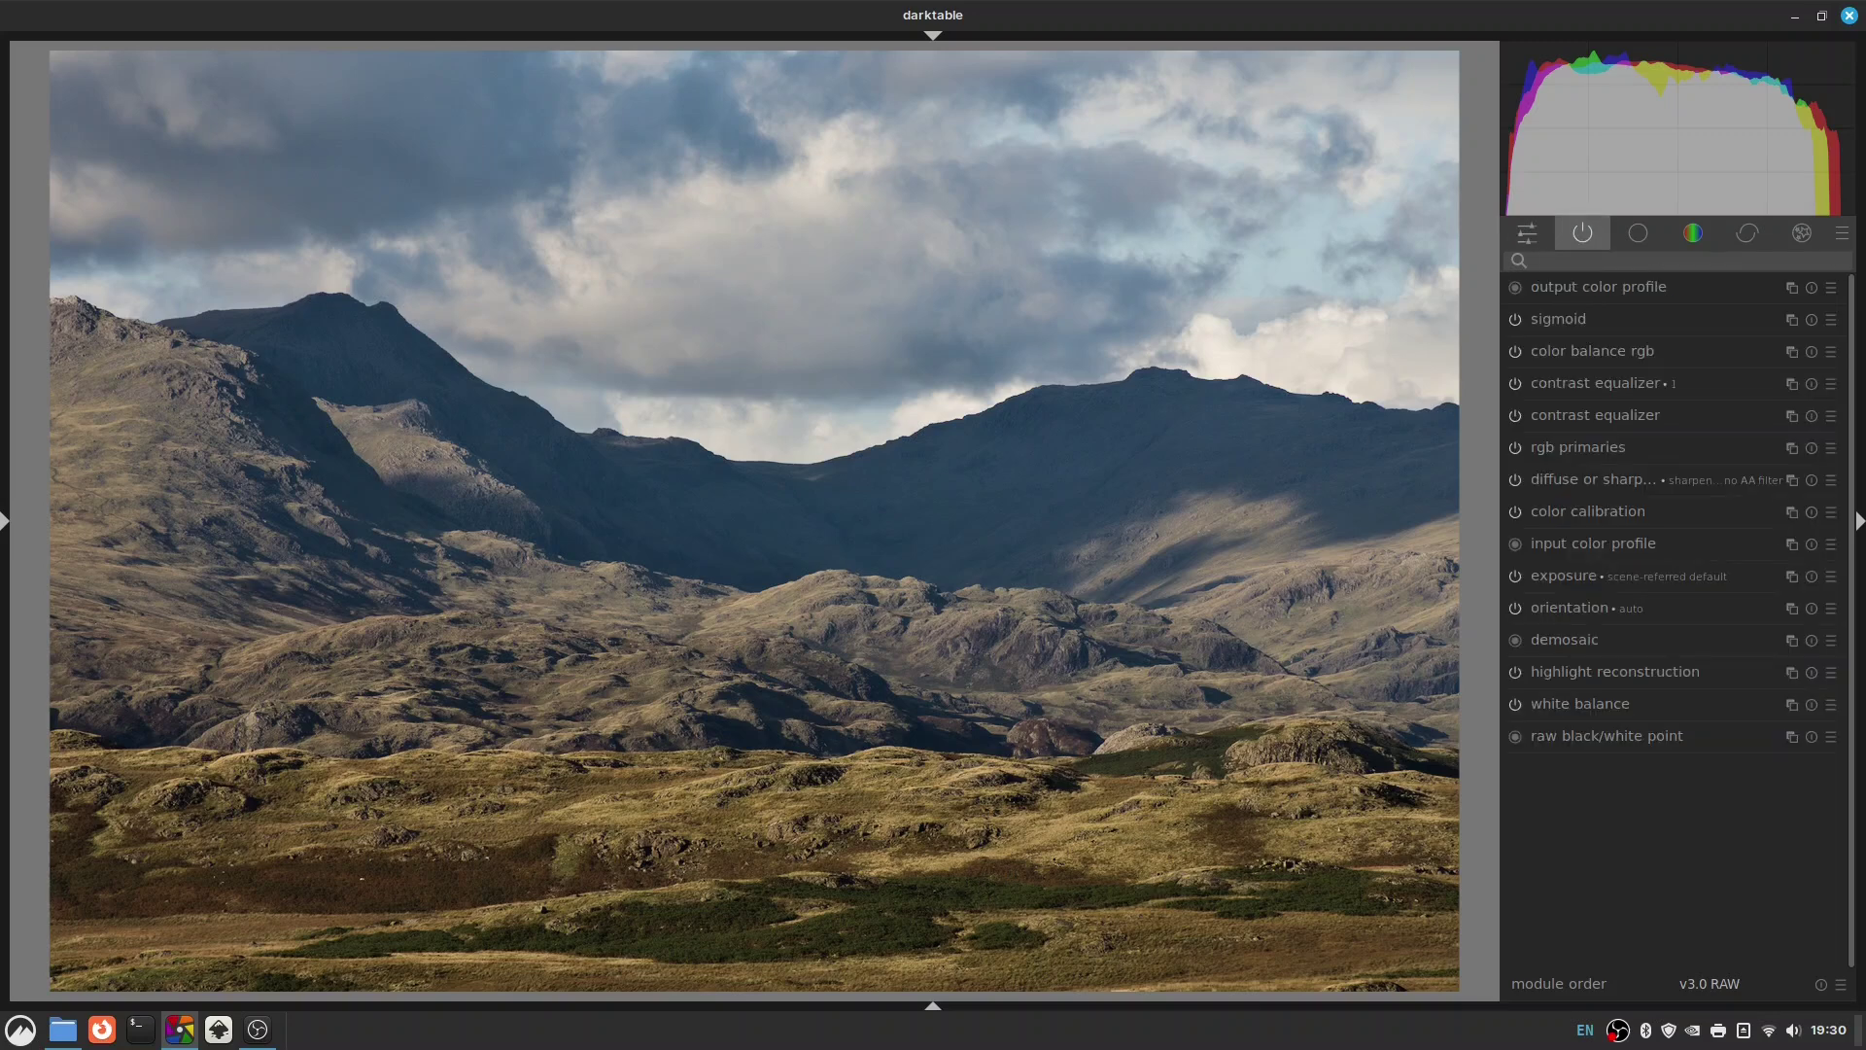
Enable lens correction with the Tamron AF 70-300mm f/4-5.6 LD Macro 1:2 lens.
type("lens")
left_click(1515, 319)
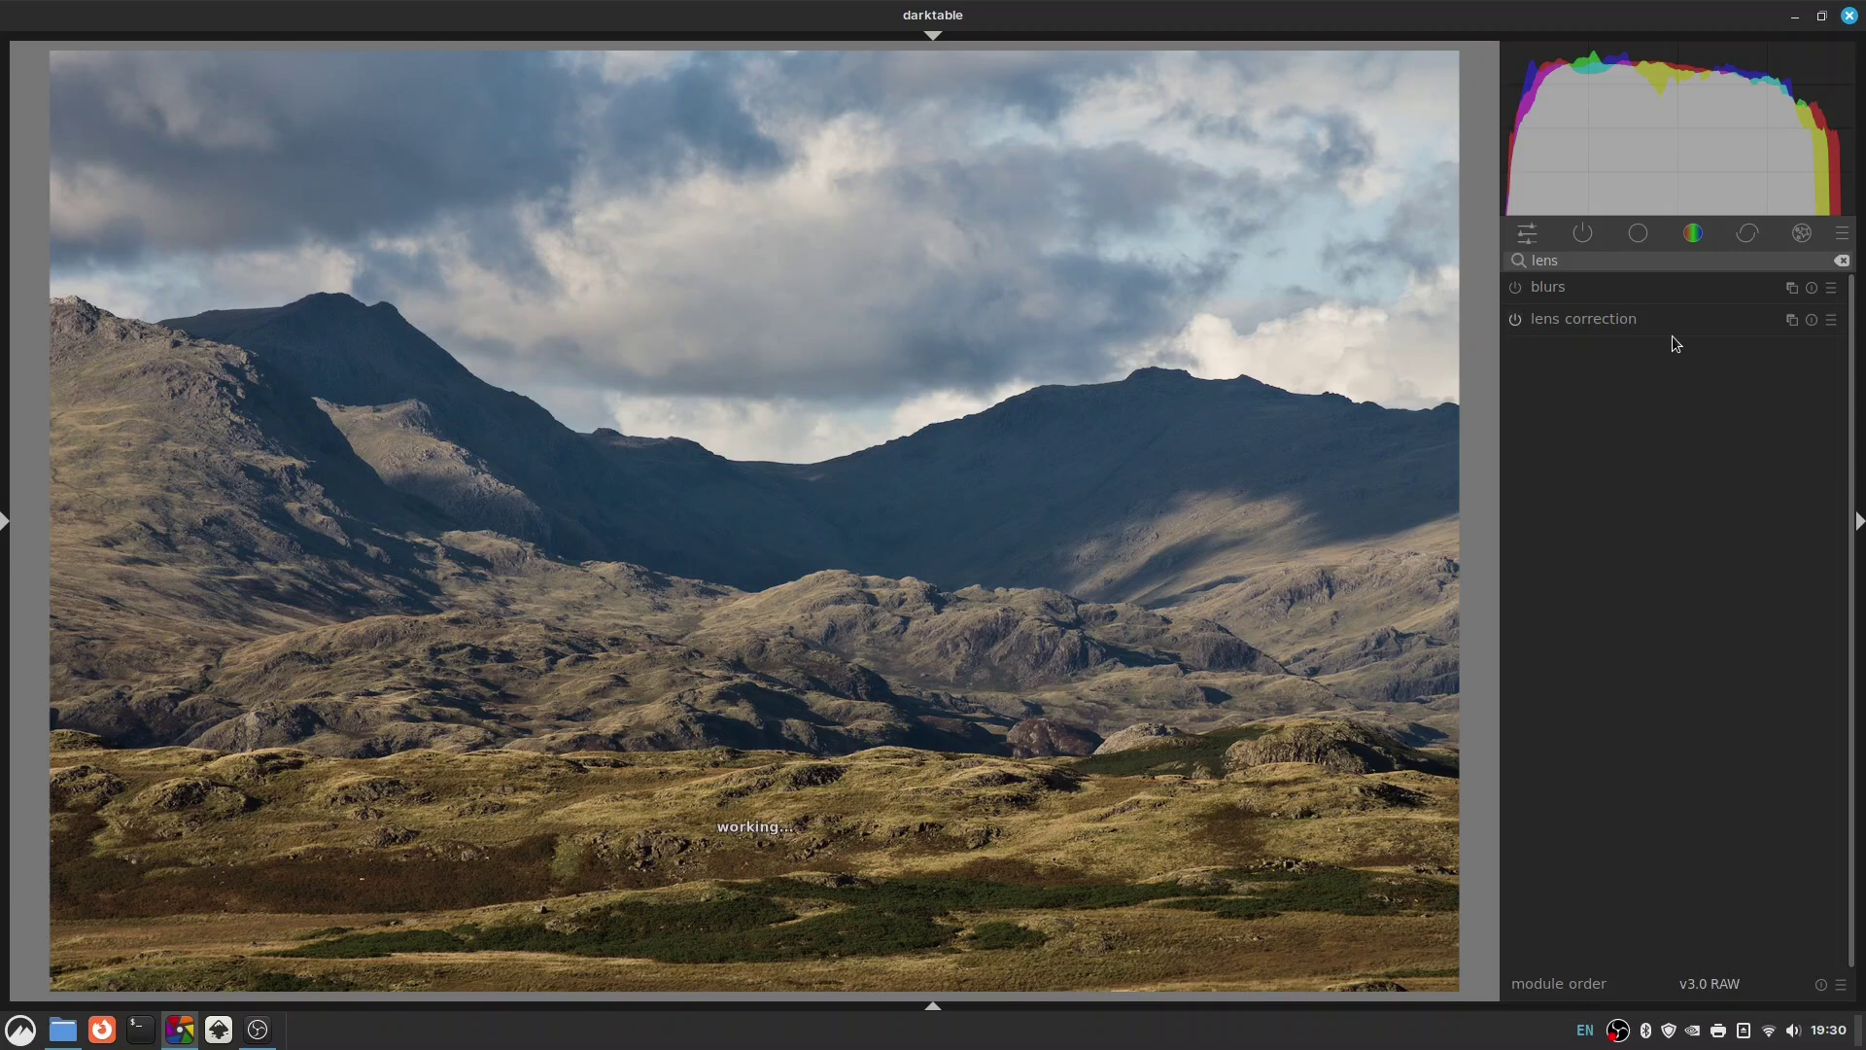
left_click(1623, 323)
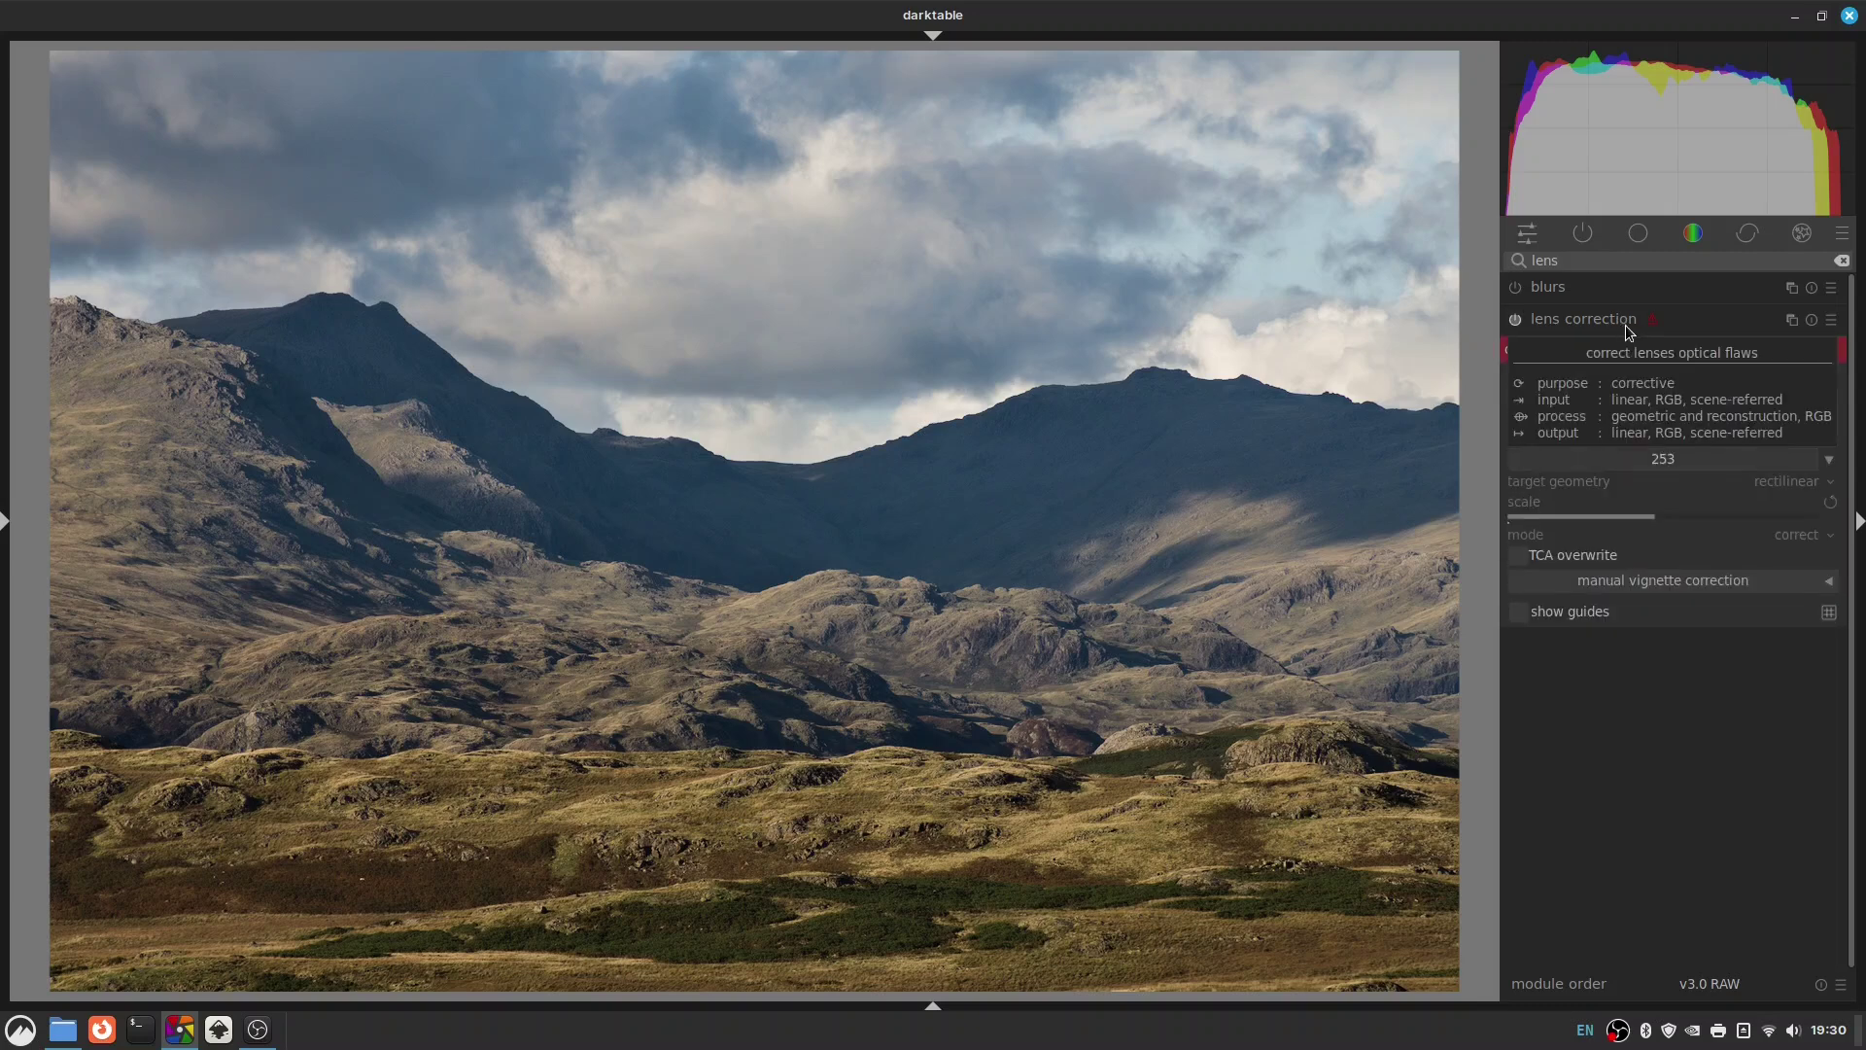
left_click(1829, 461)
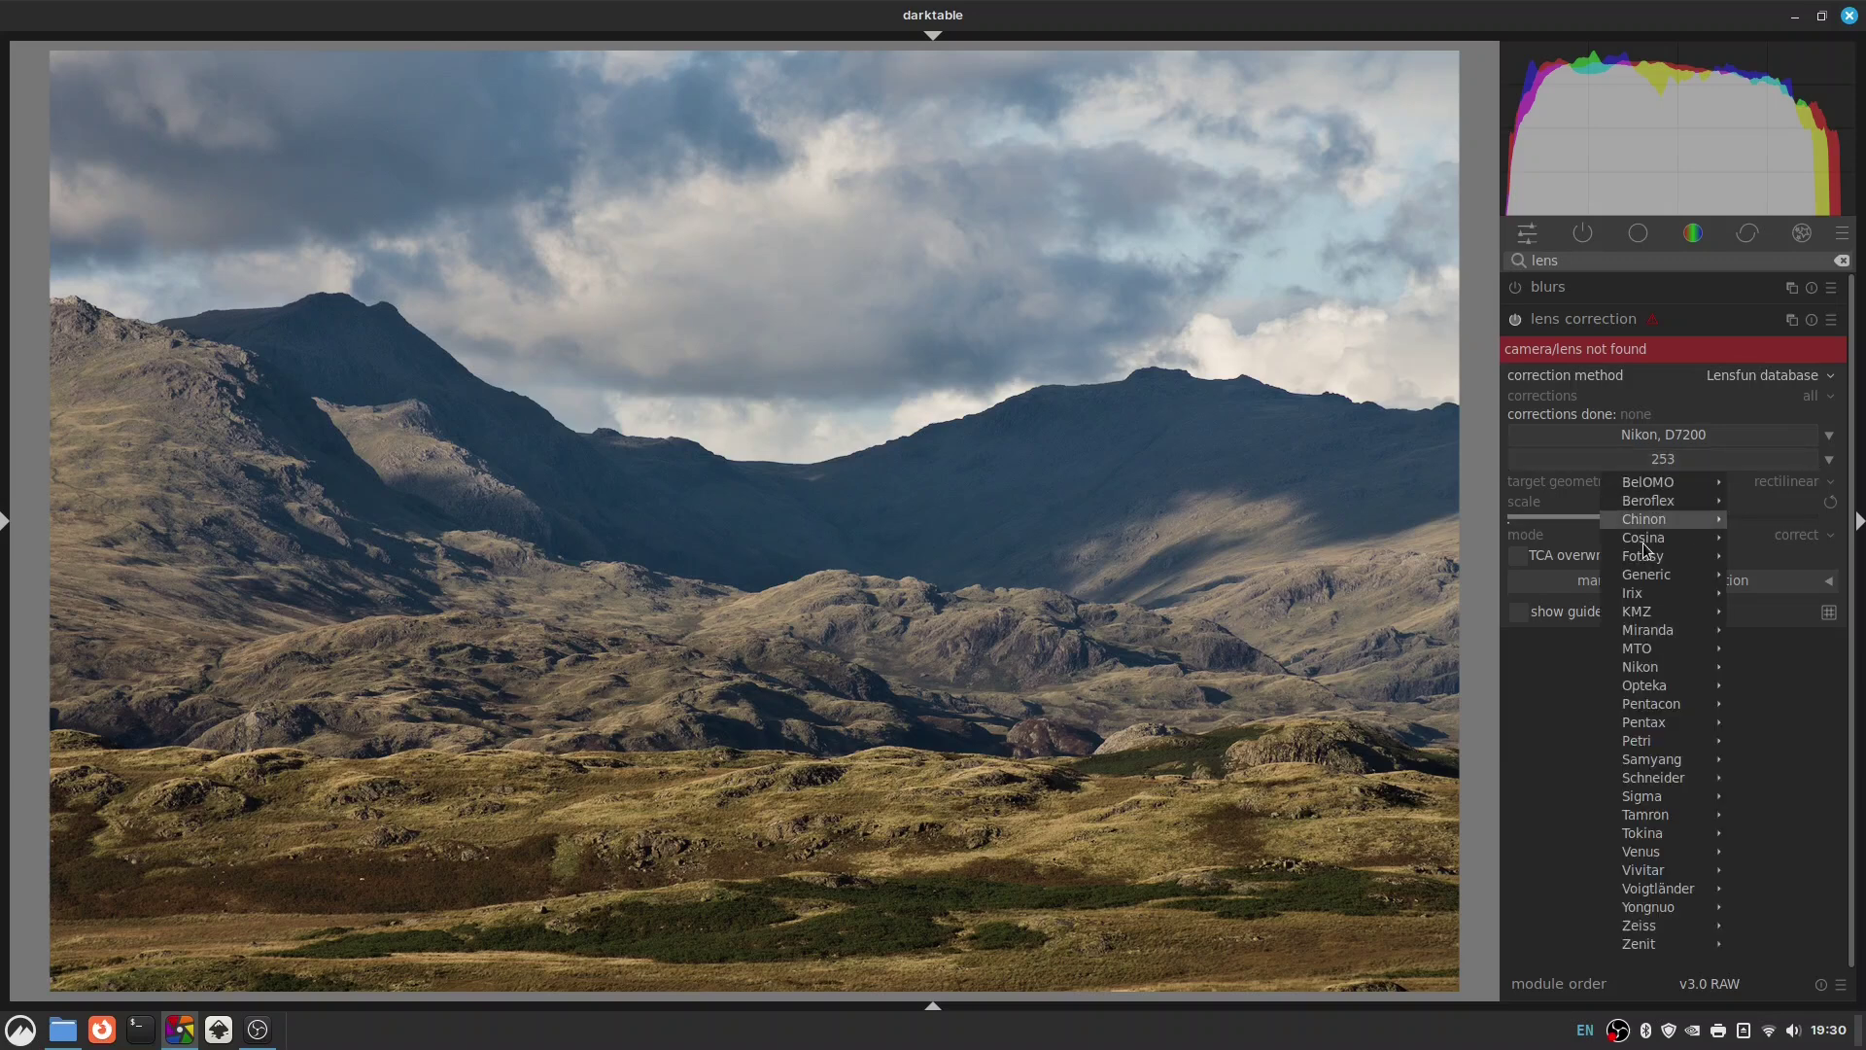
mouse_move(1646, 815)
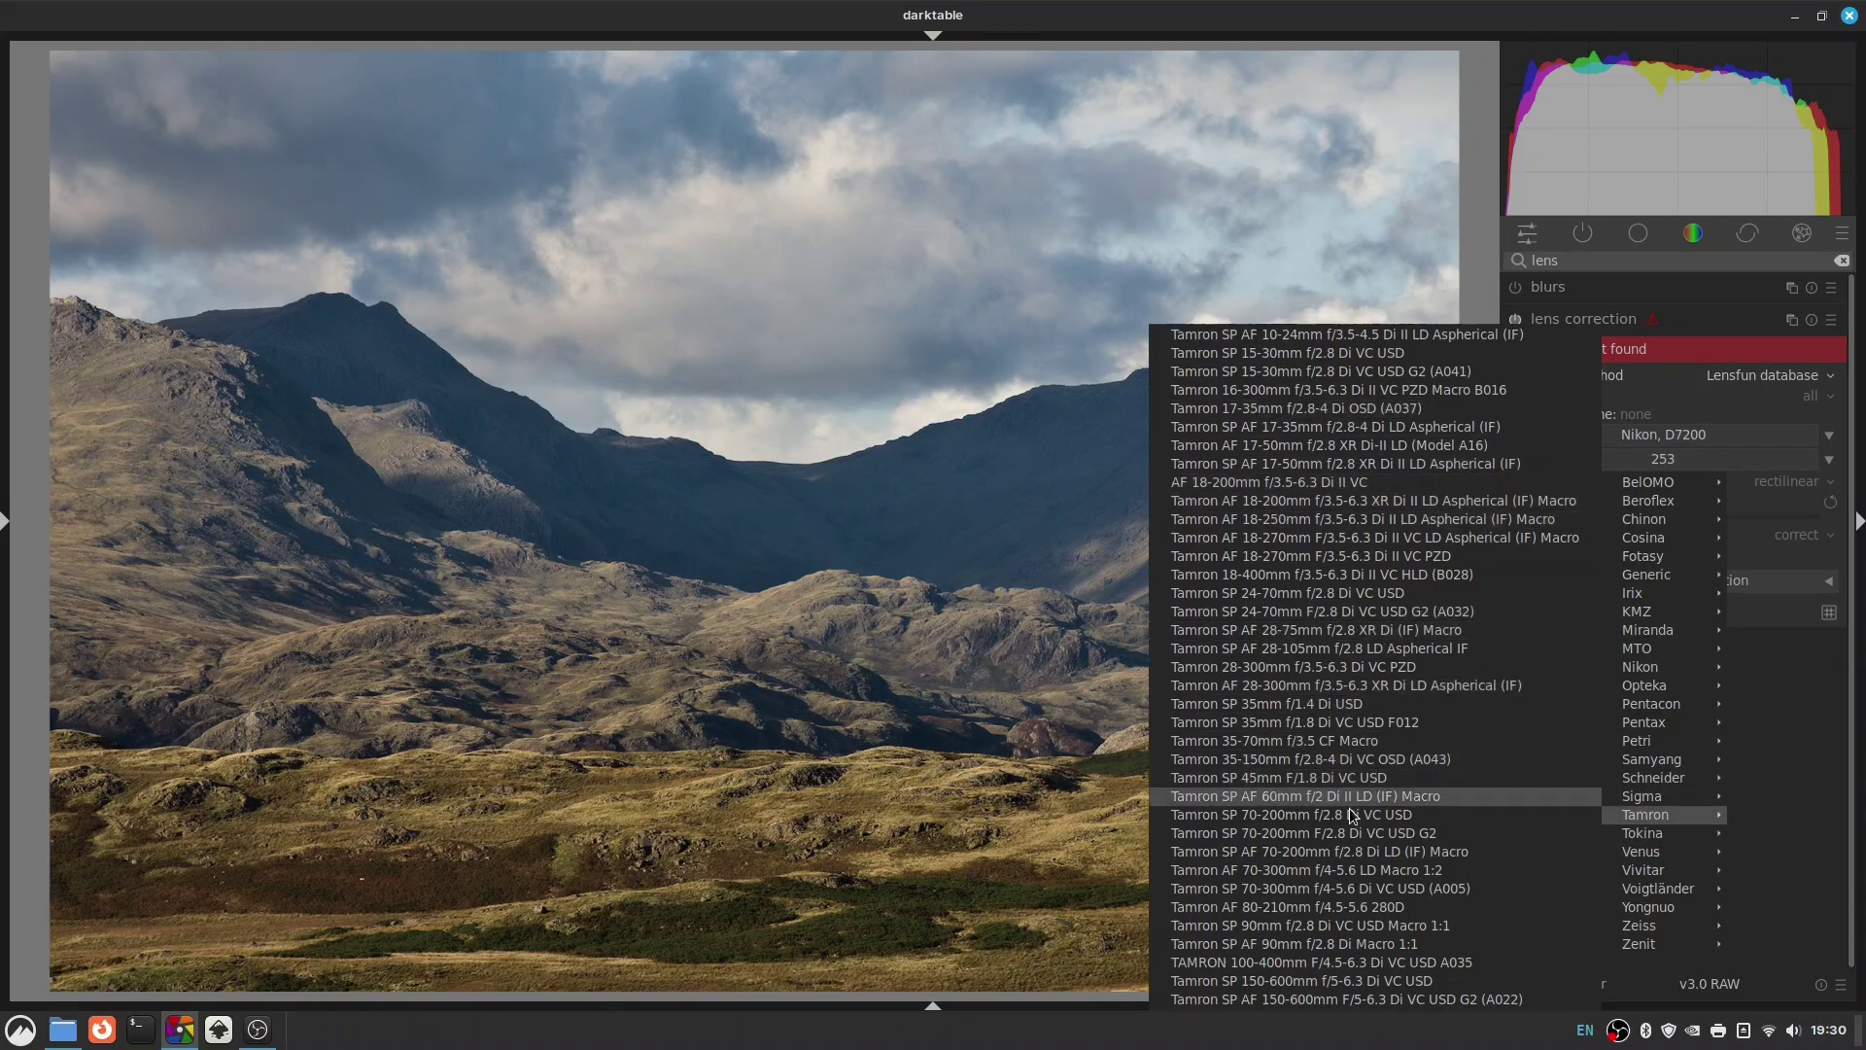
left_click(1409, 870)
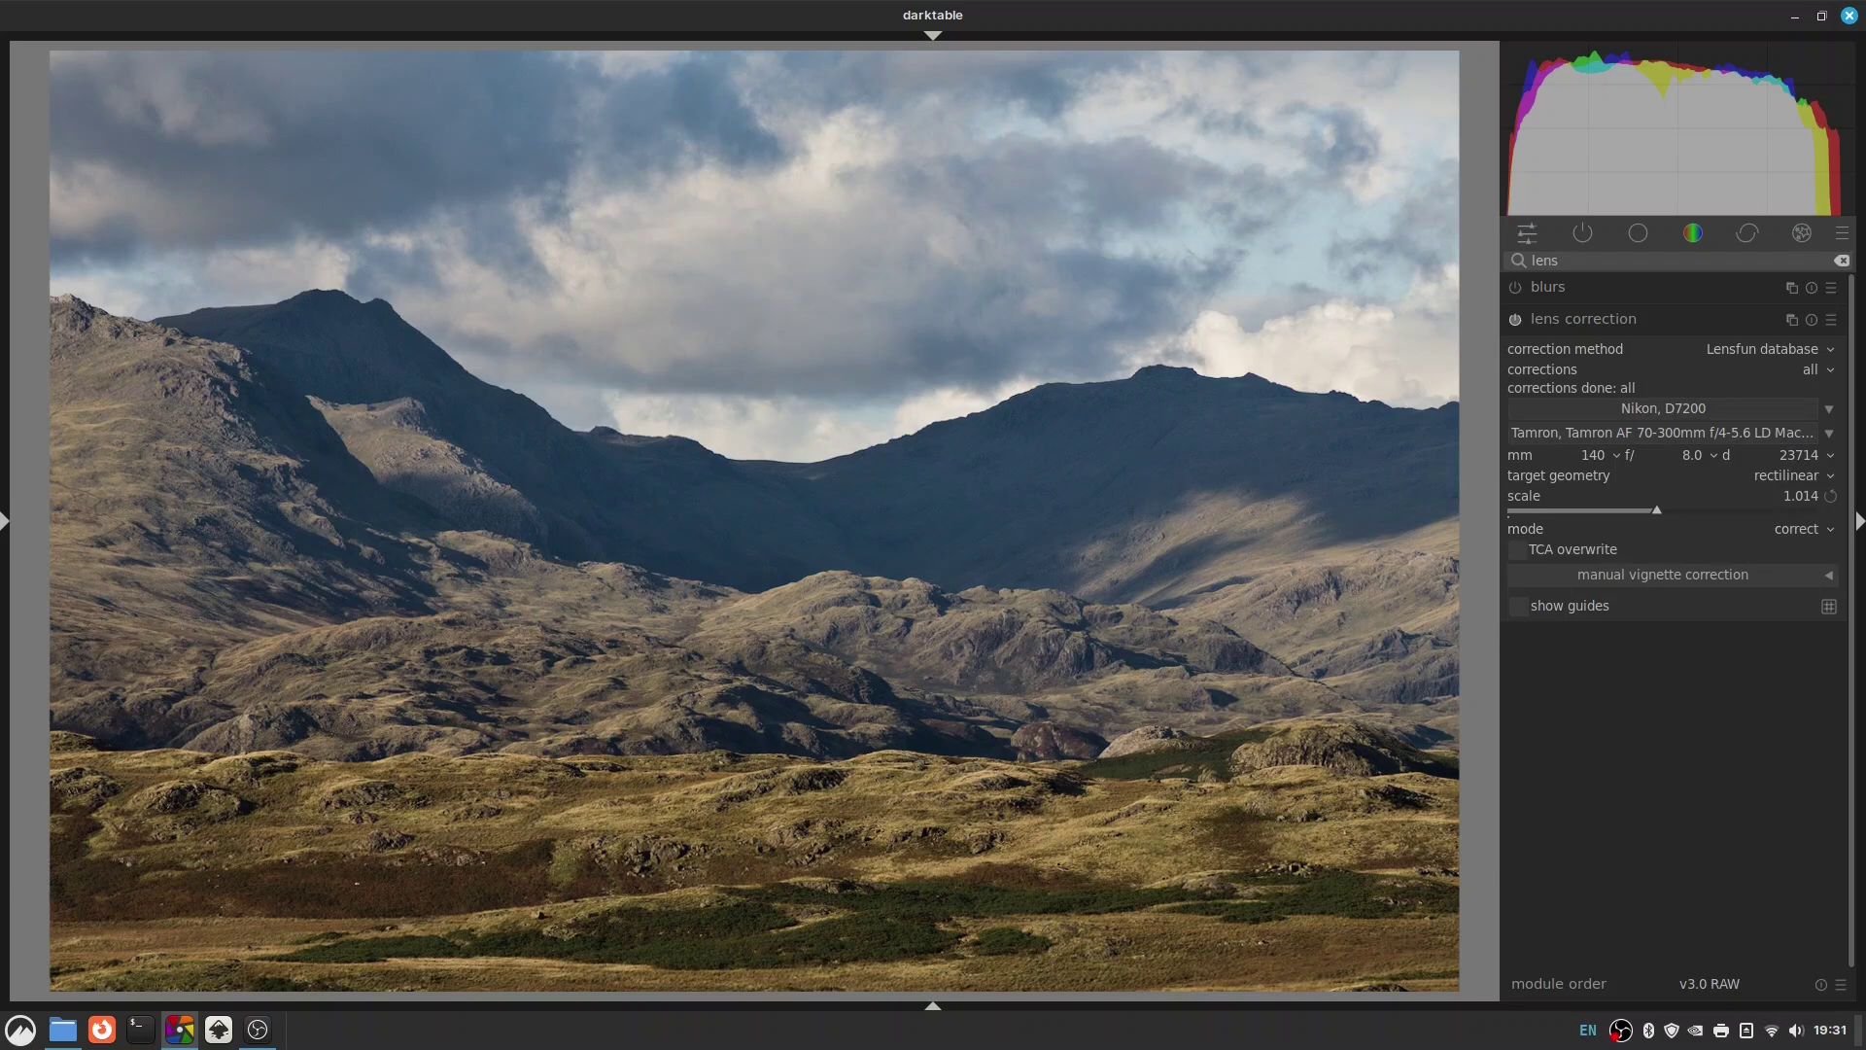
left_click(258, 1028)
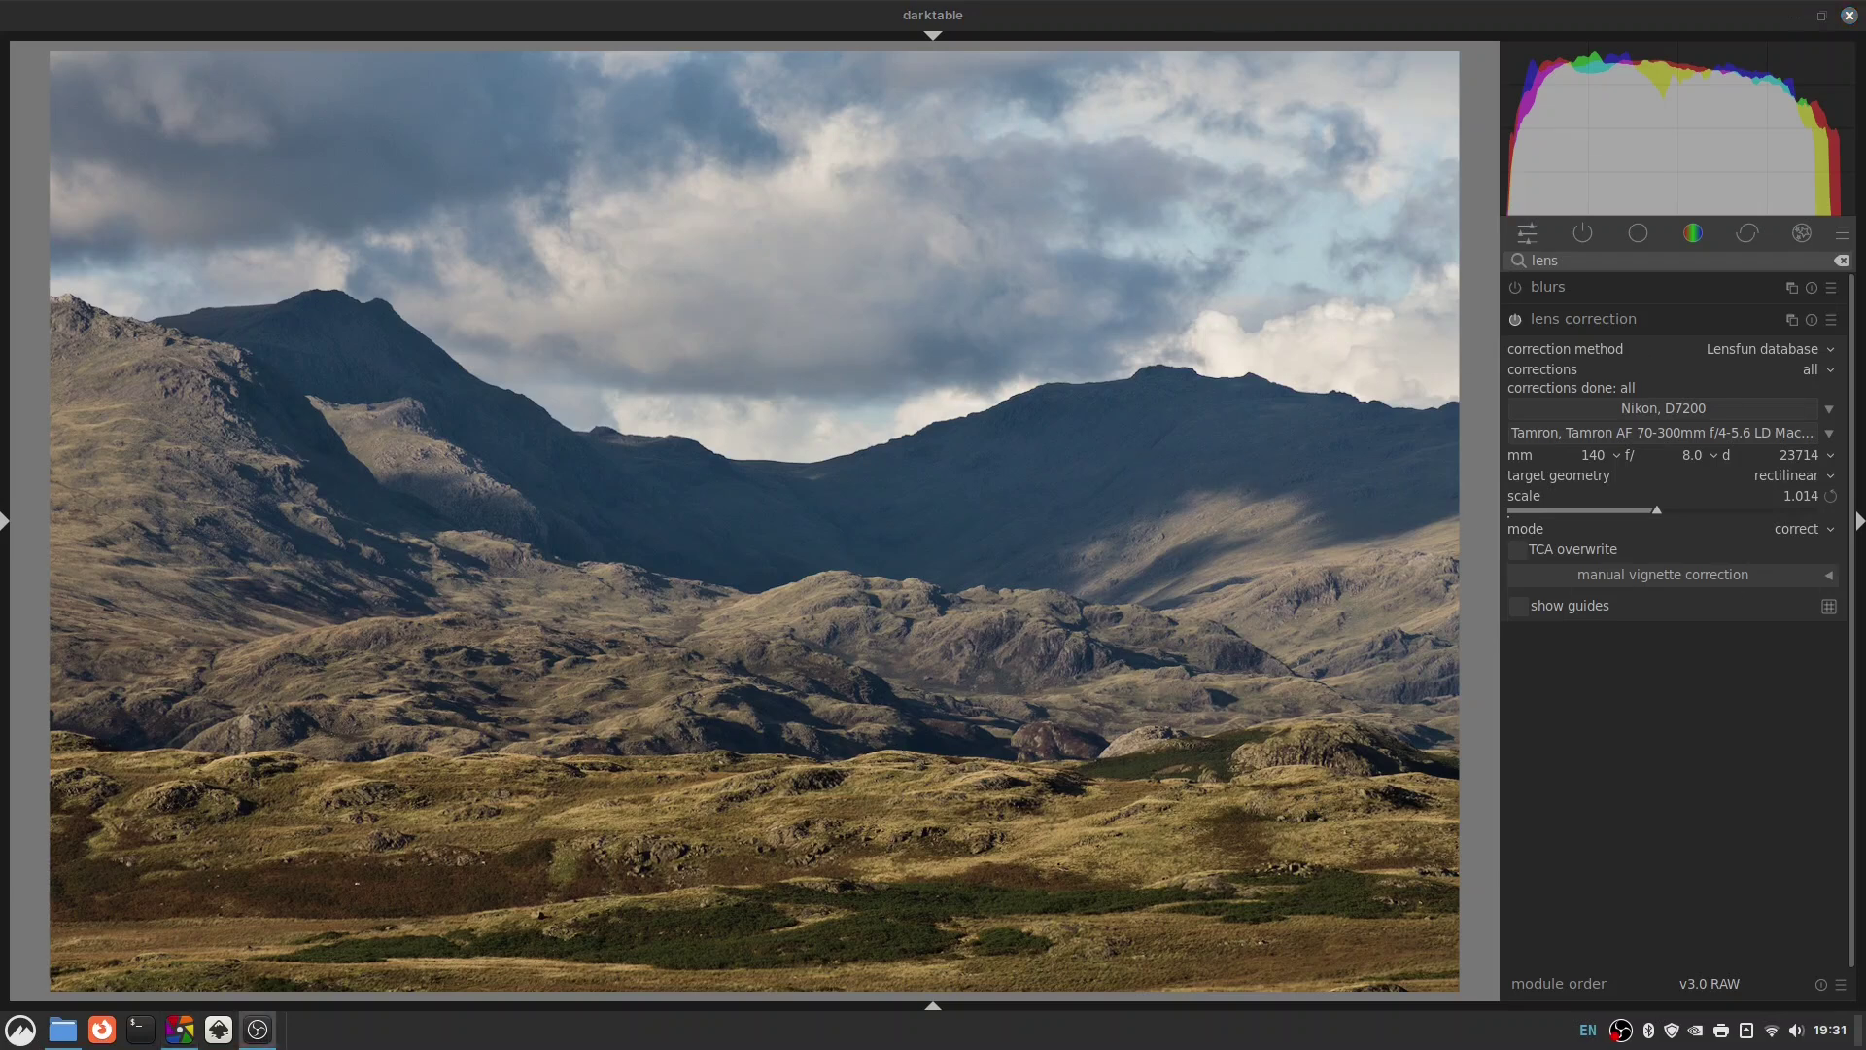
left_click(819, 558)
Return to the lighttable grid and copy the edited photo's history stack.
key("l")
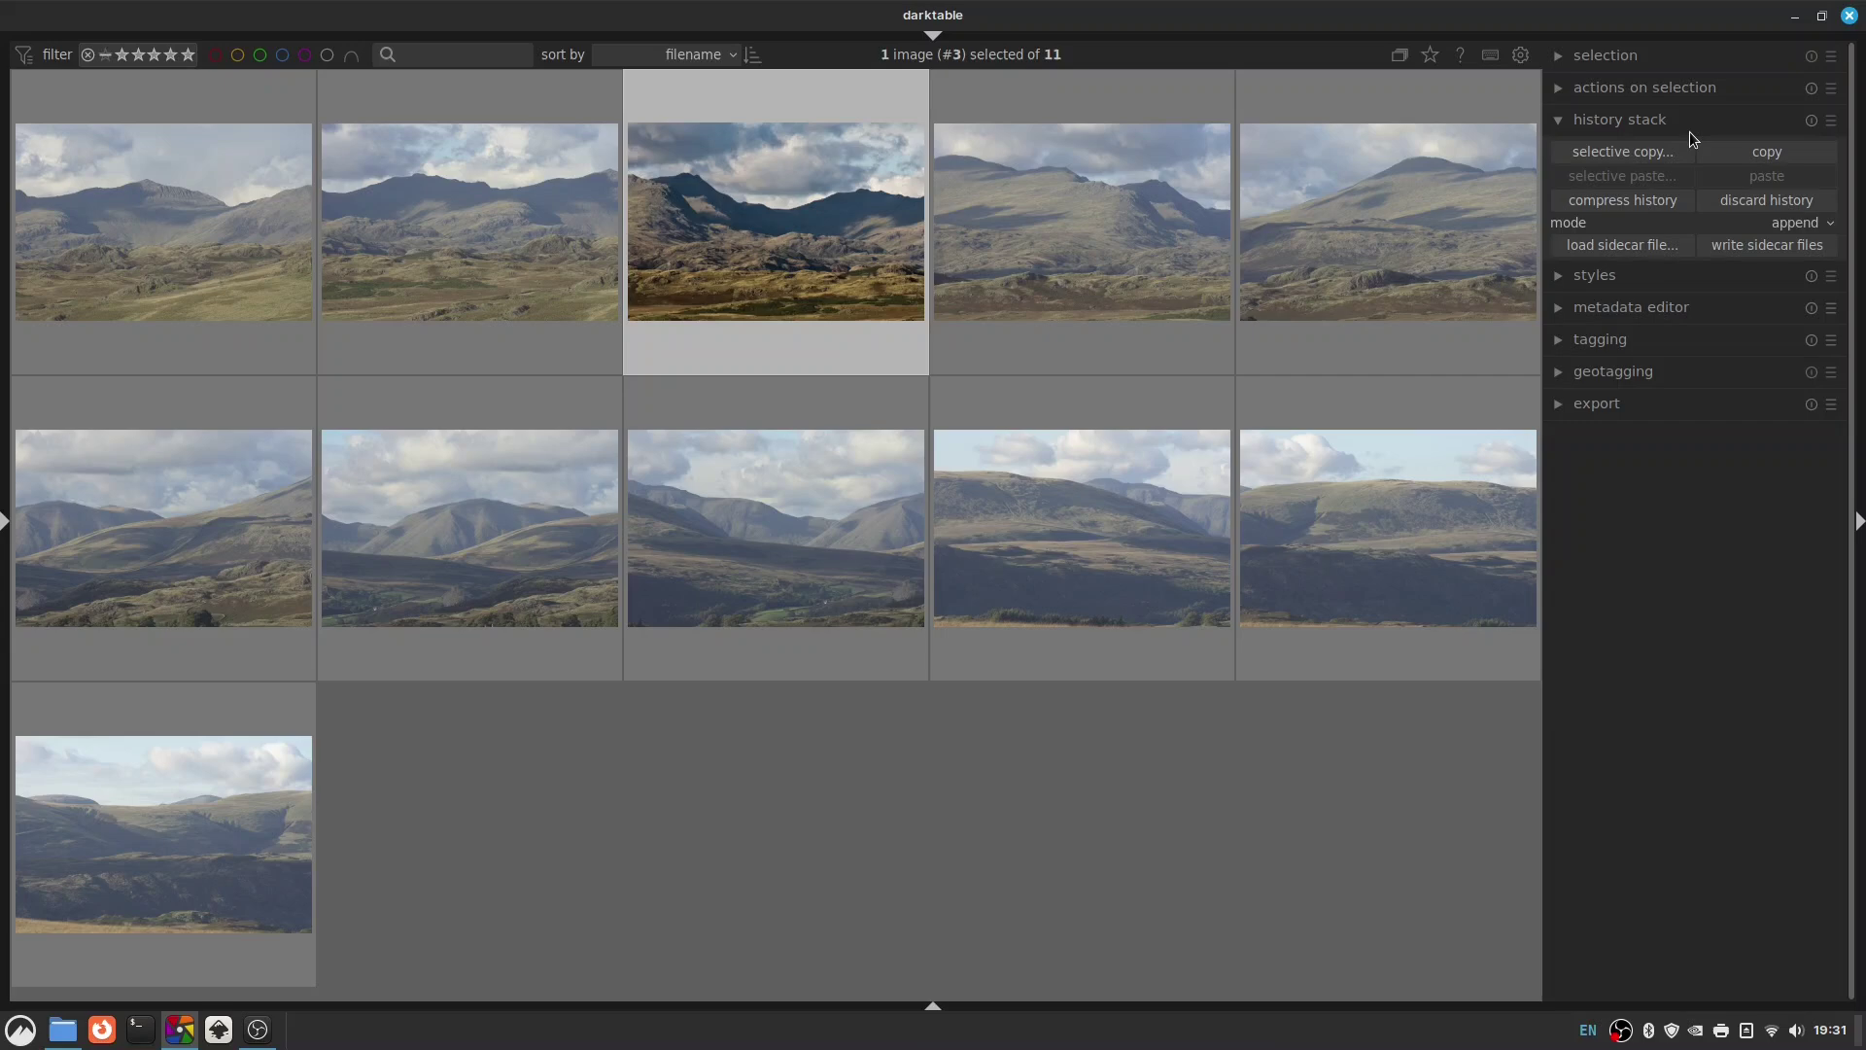
key("shift+z")
left_click(1768, 152)
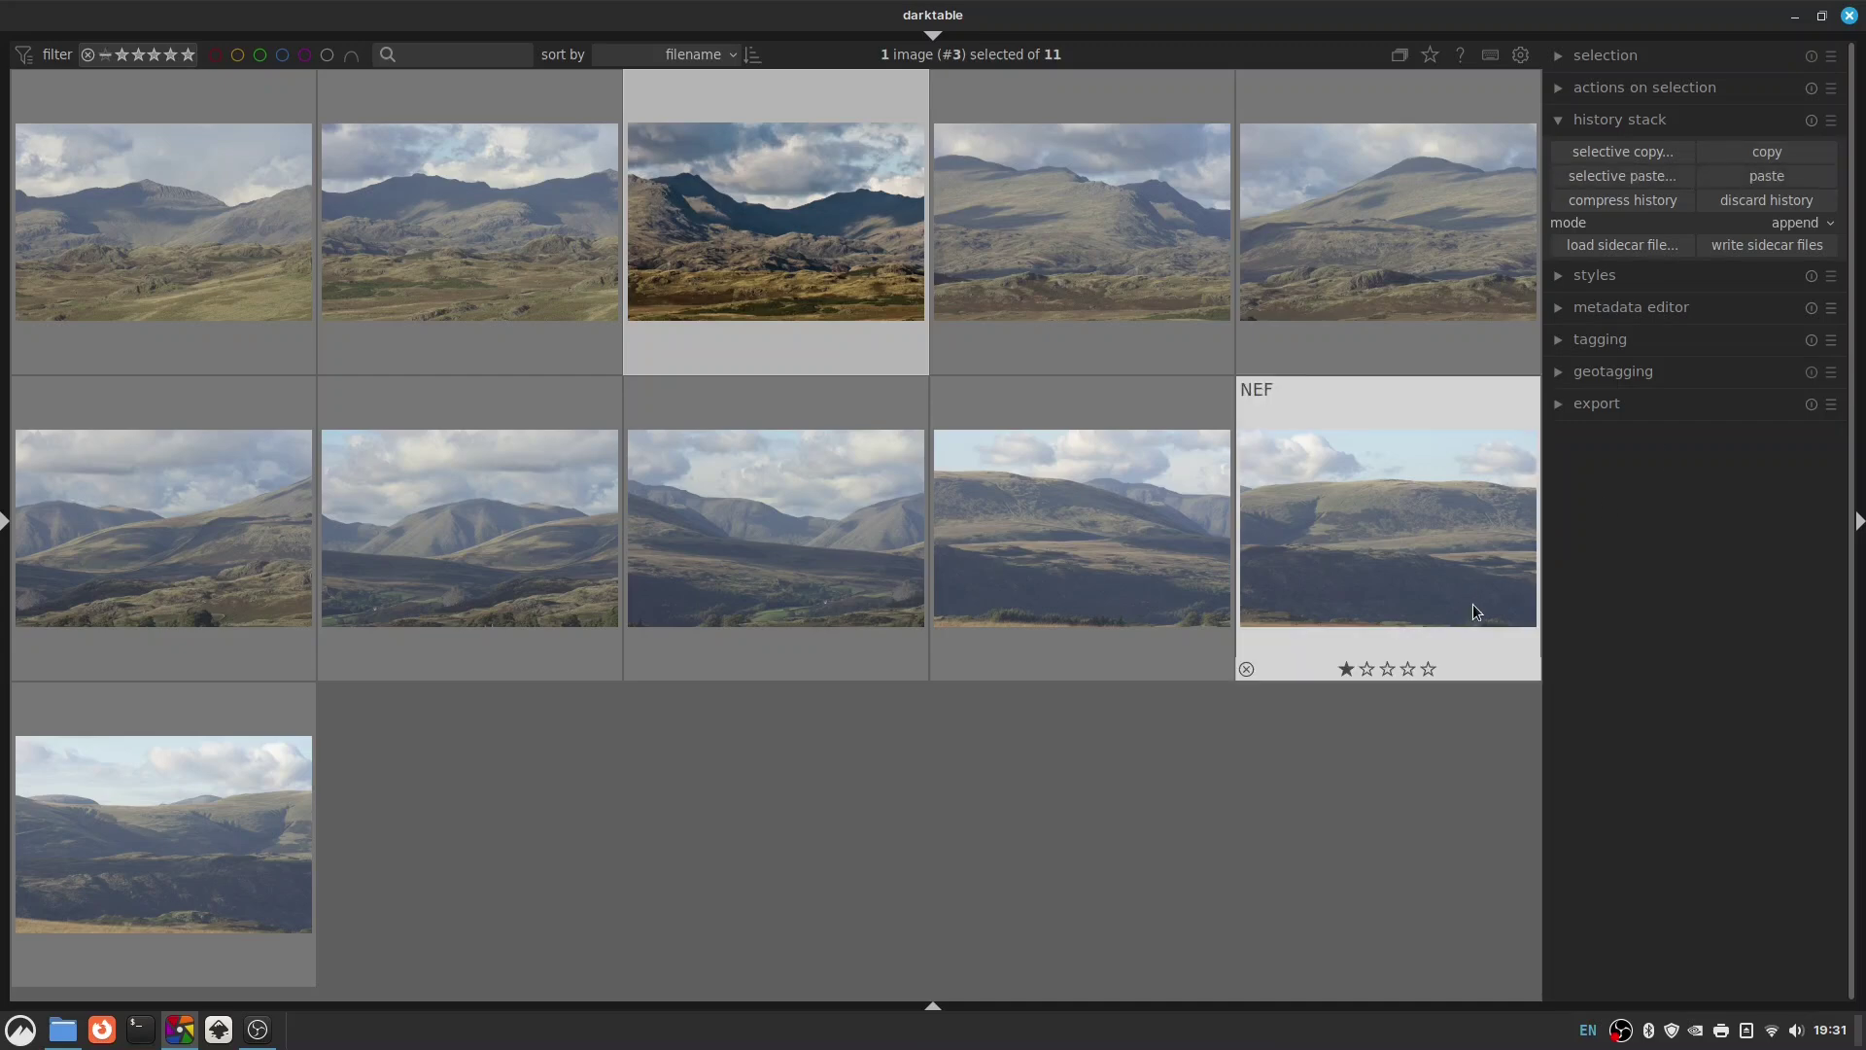
Select the edited photo, then invert the selection to pick the other ten photos.
left_click(225, 231, "ctrl")
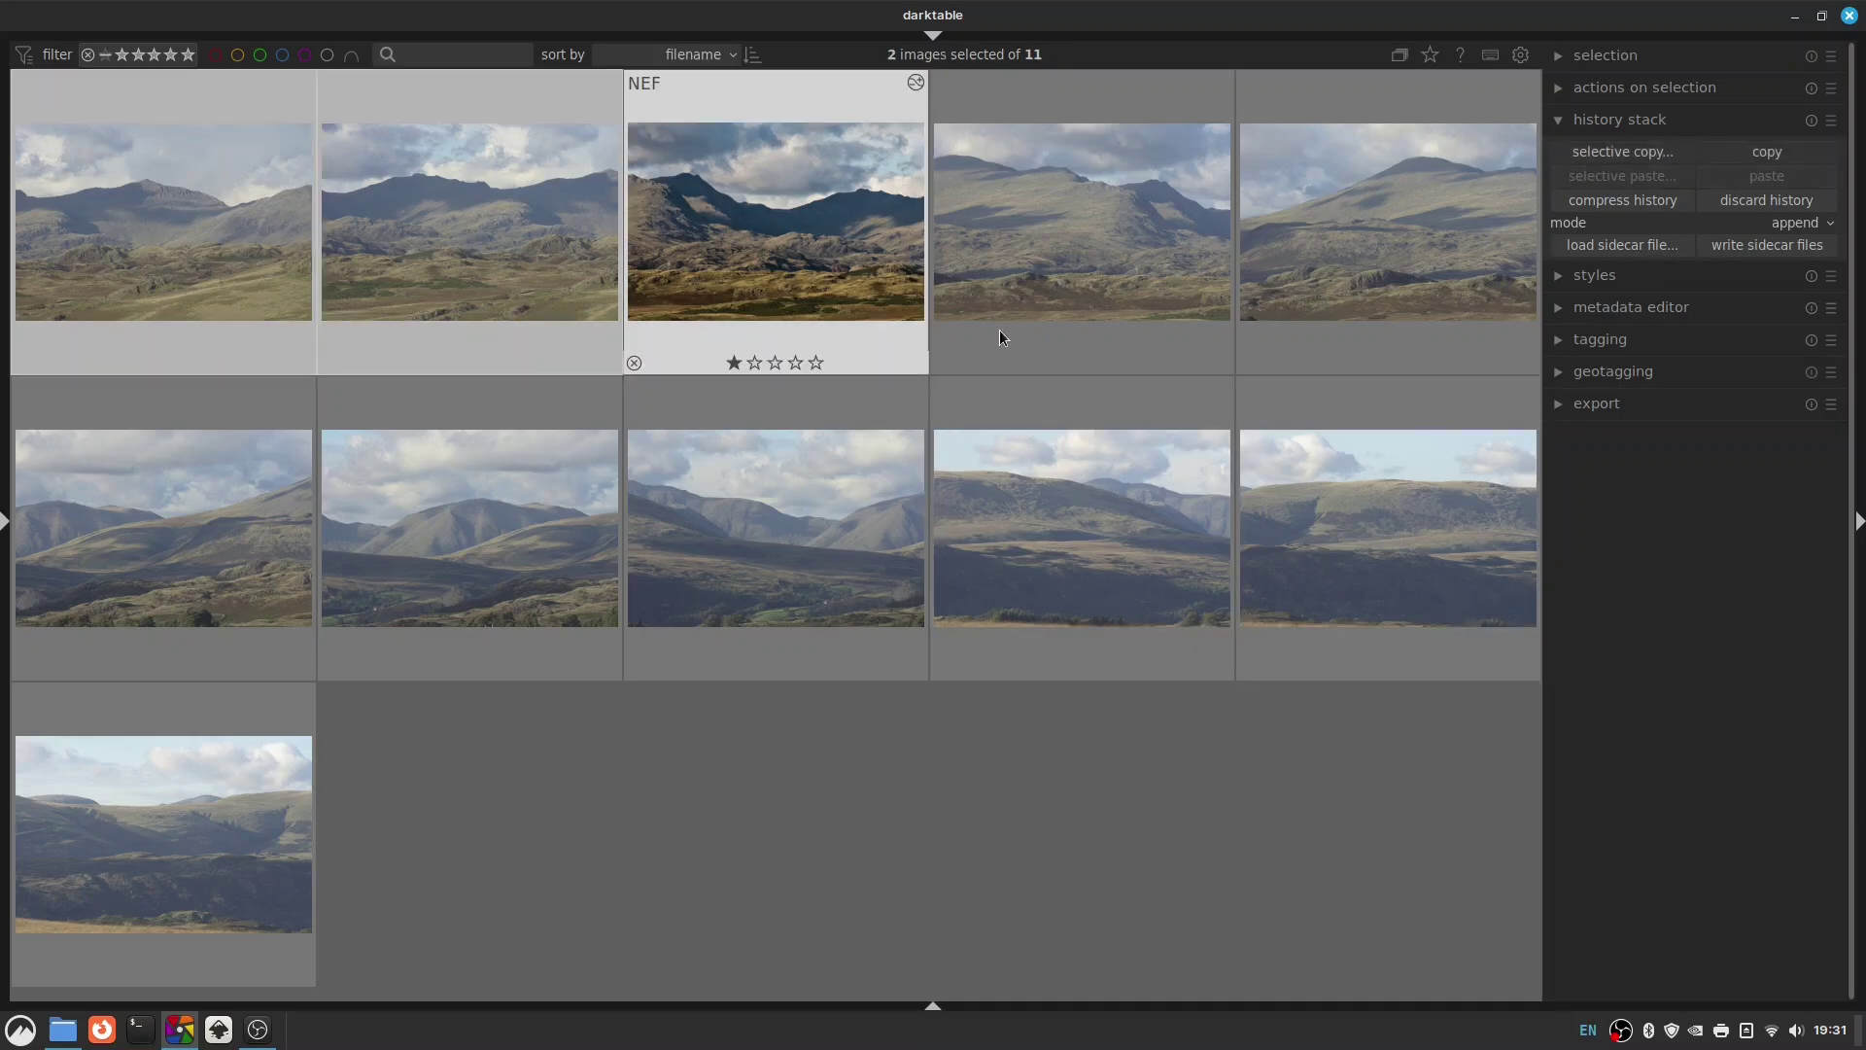
left_click(796, 278)
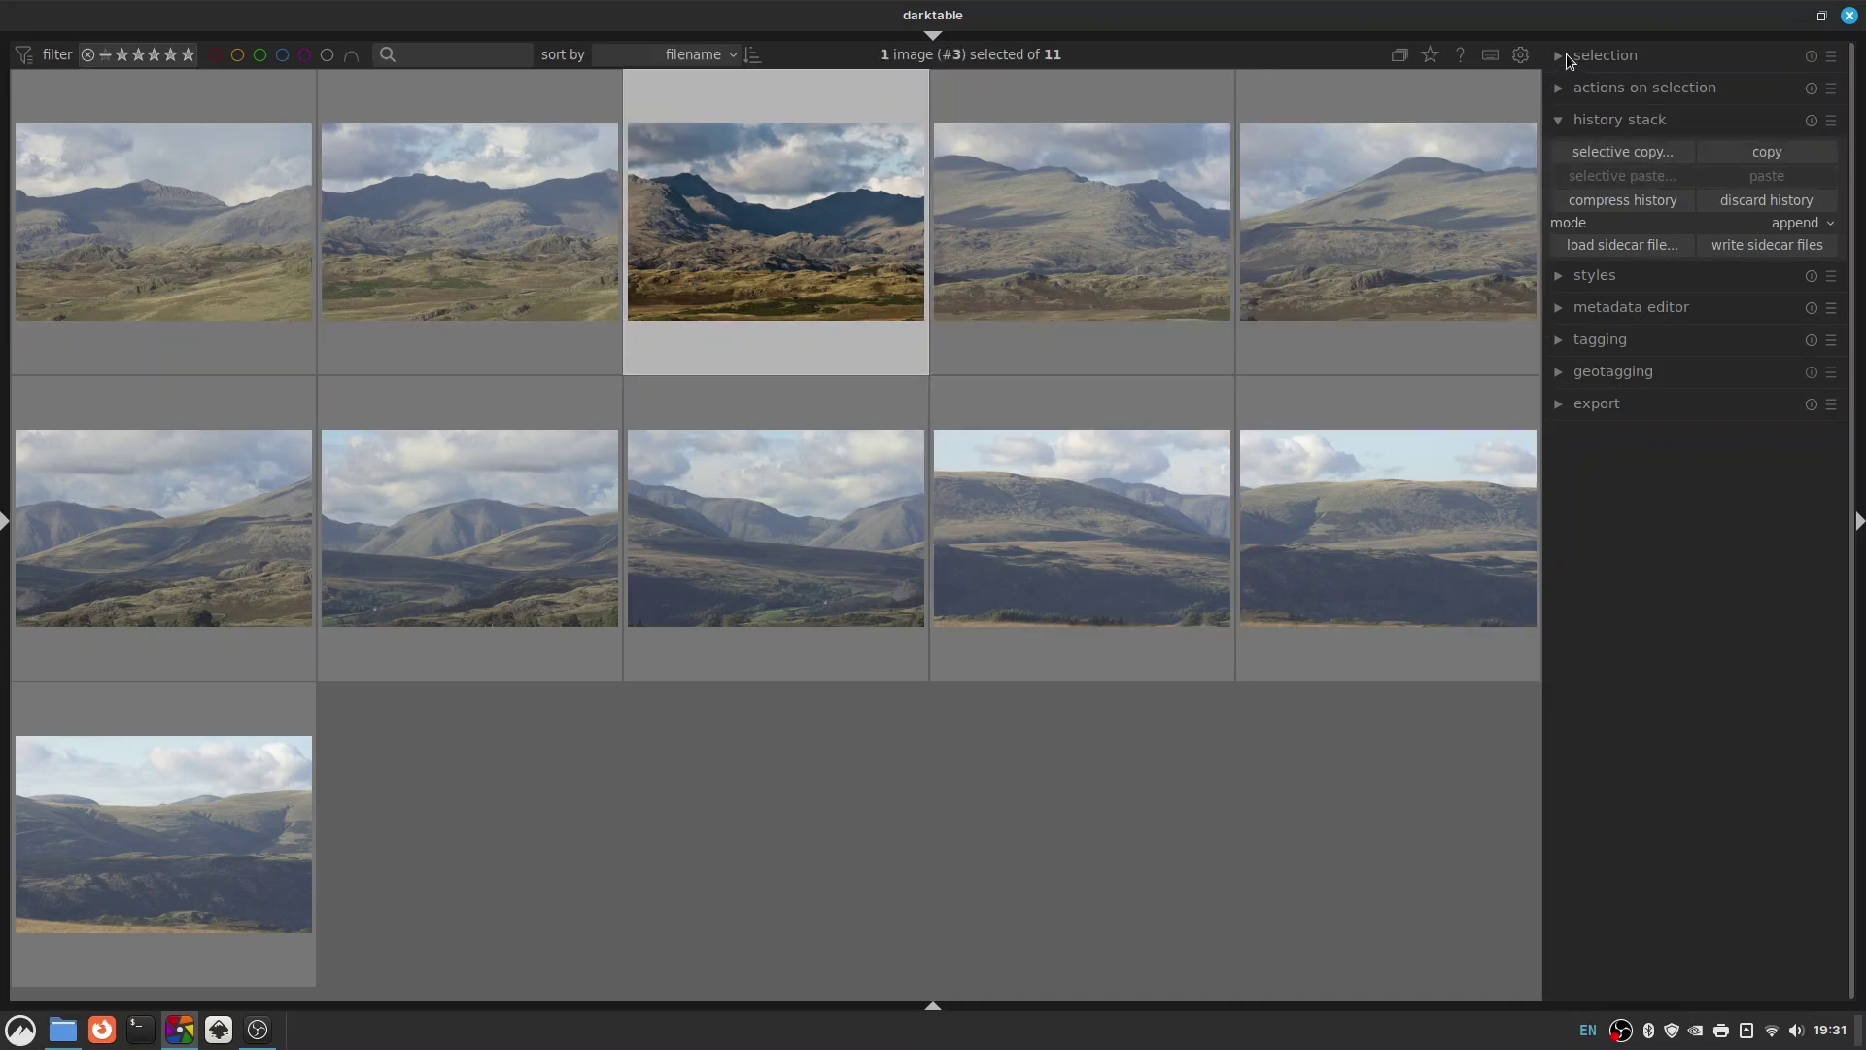
left_click(1604, 55)
left_click(1616, 110)
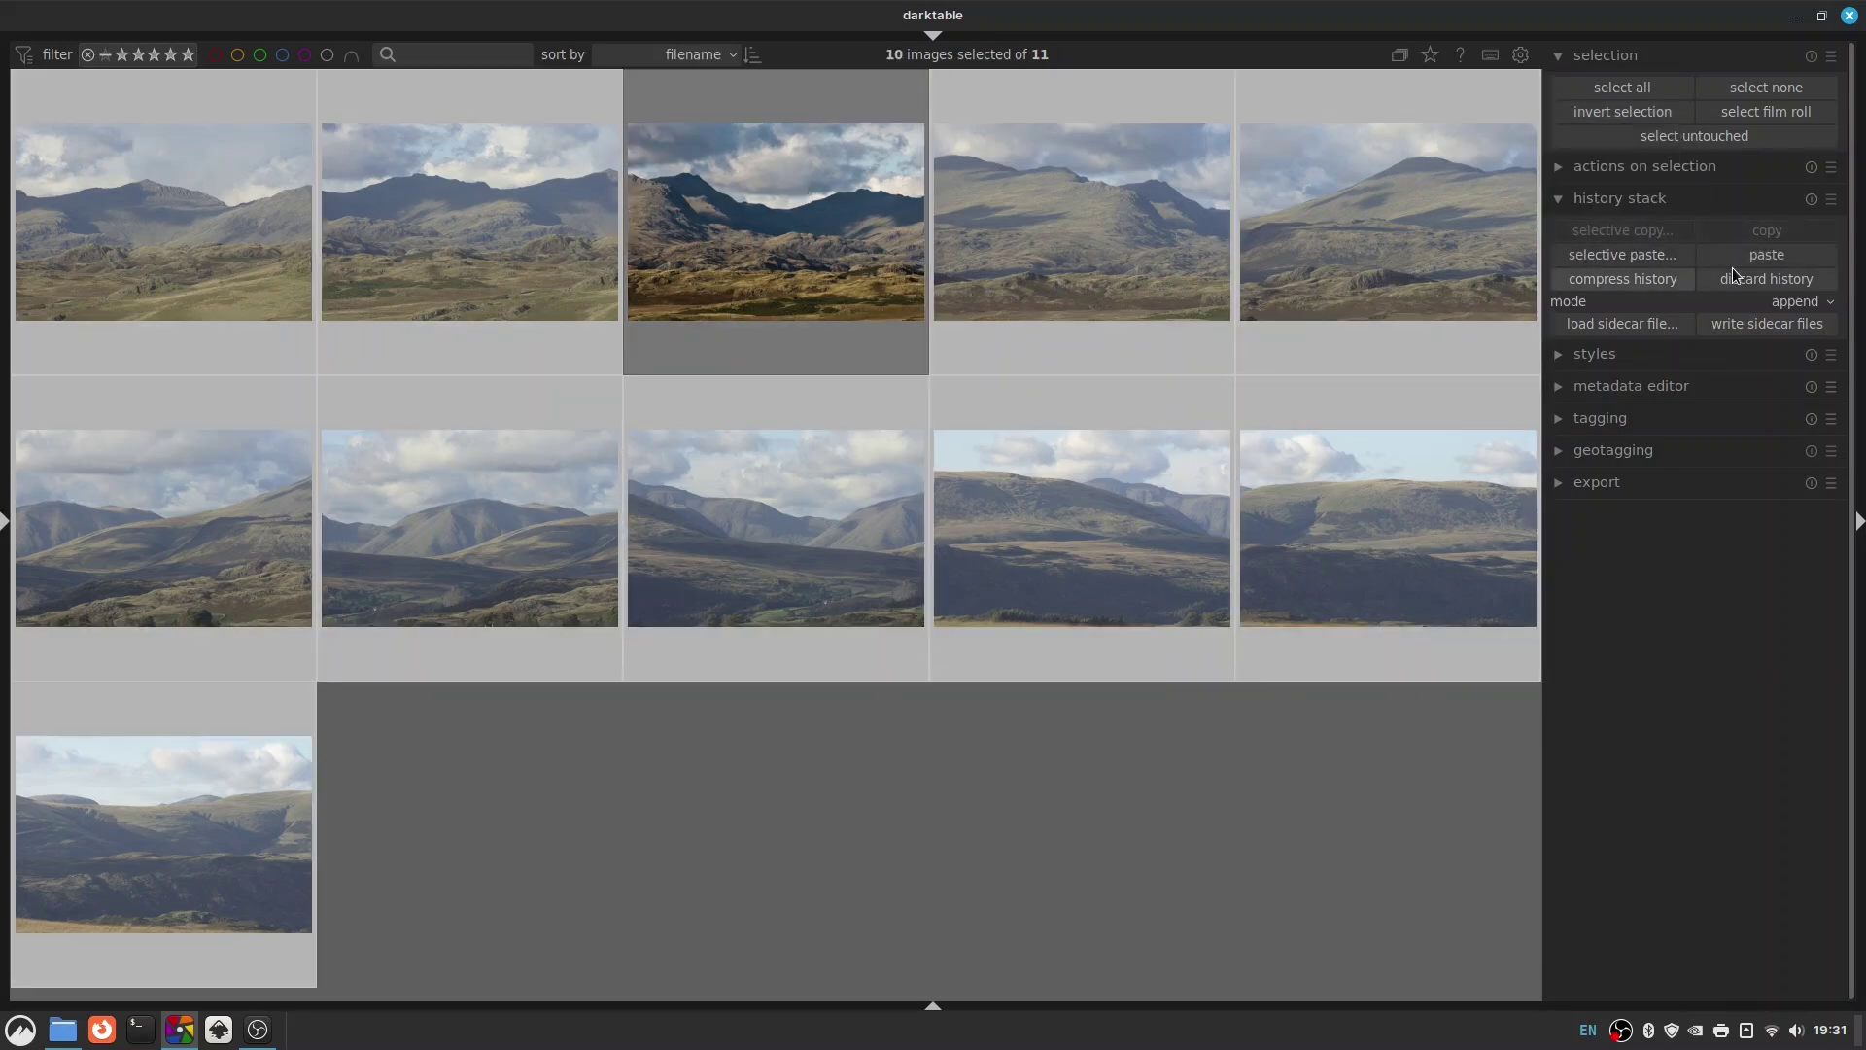
Paste the edit onto the other photos and set export to TIFF at 1500 pixels wide.
left_click(1760, 257)
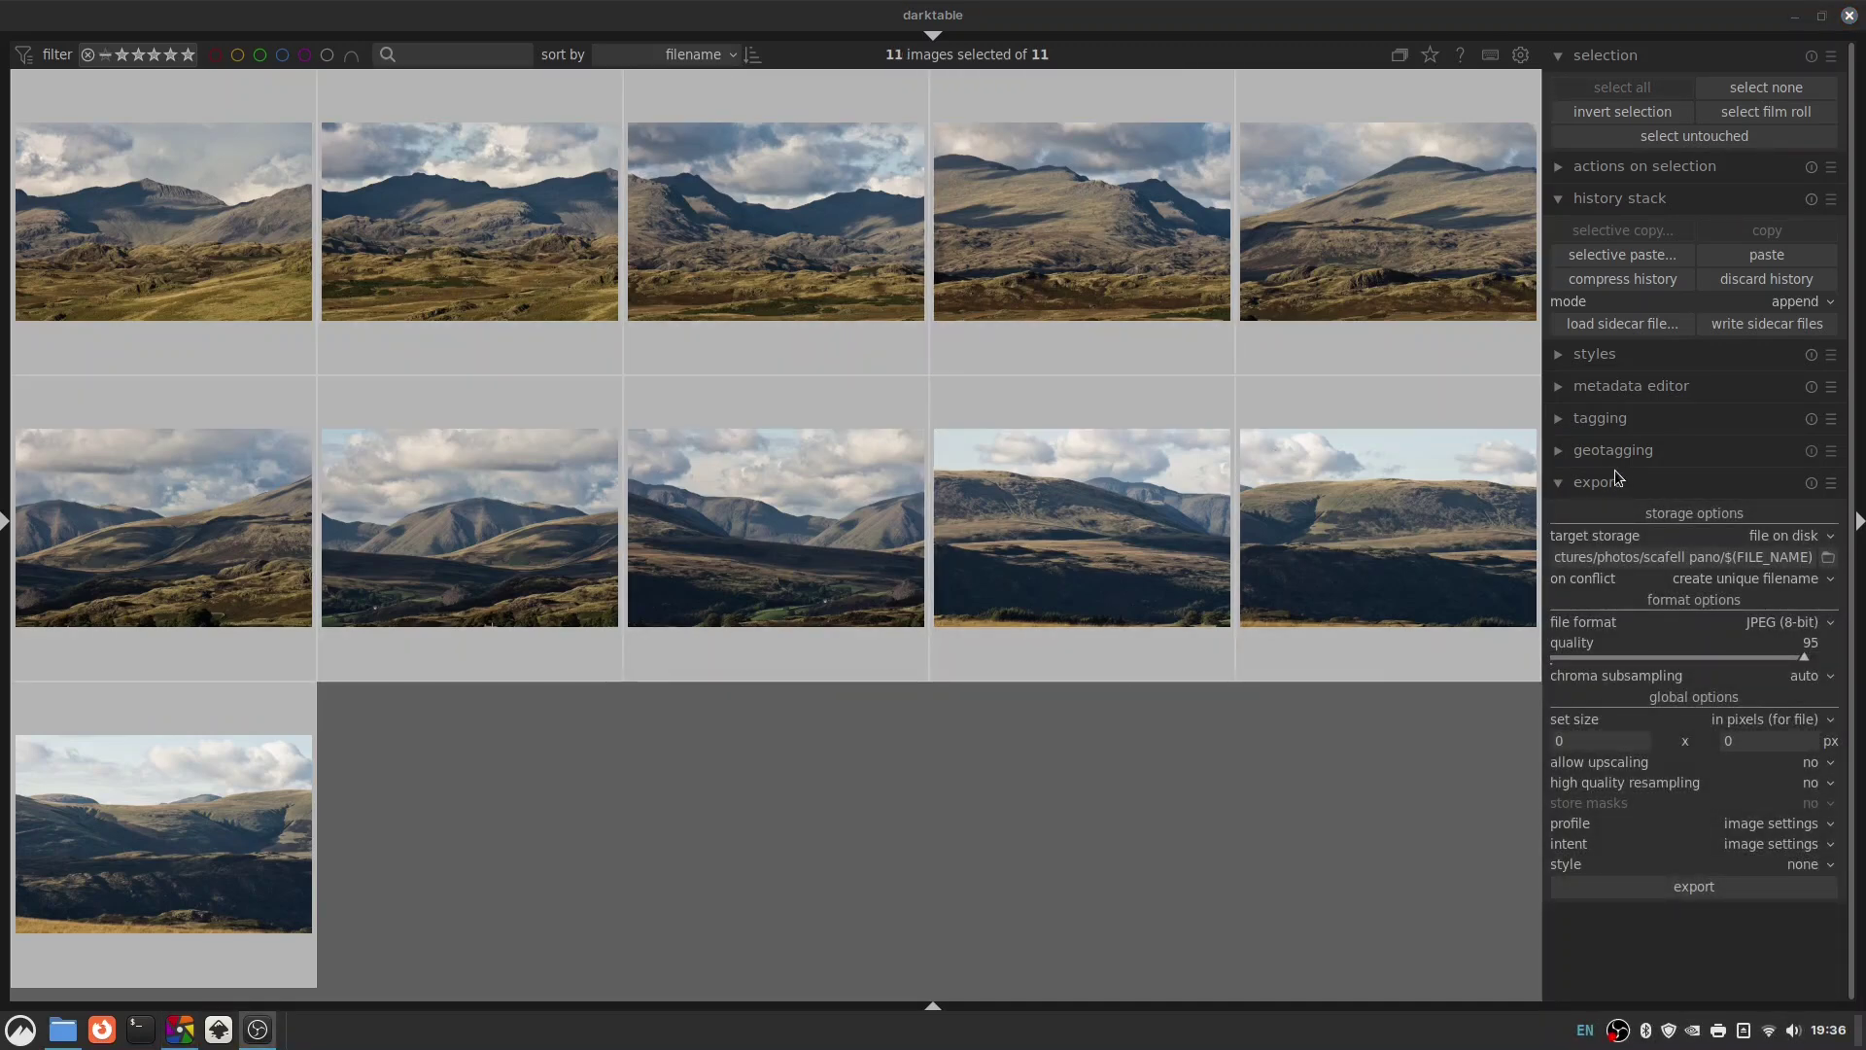
left_click(1782, 618)
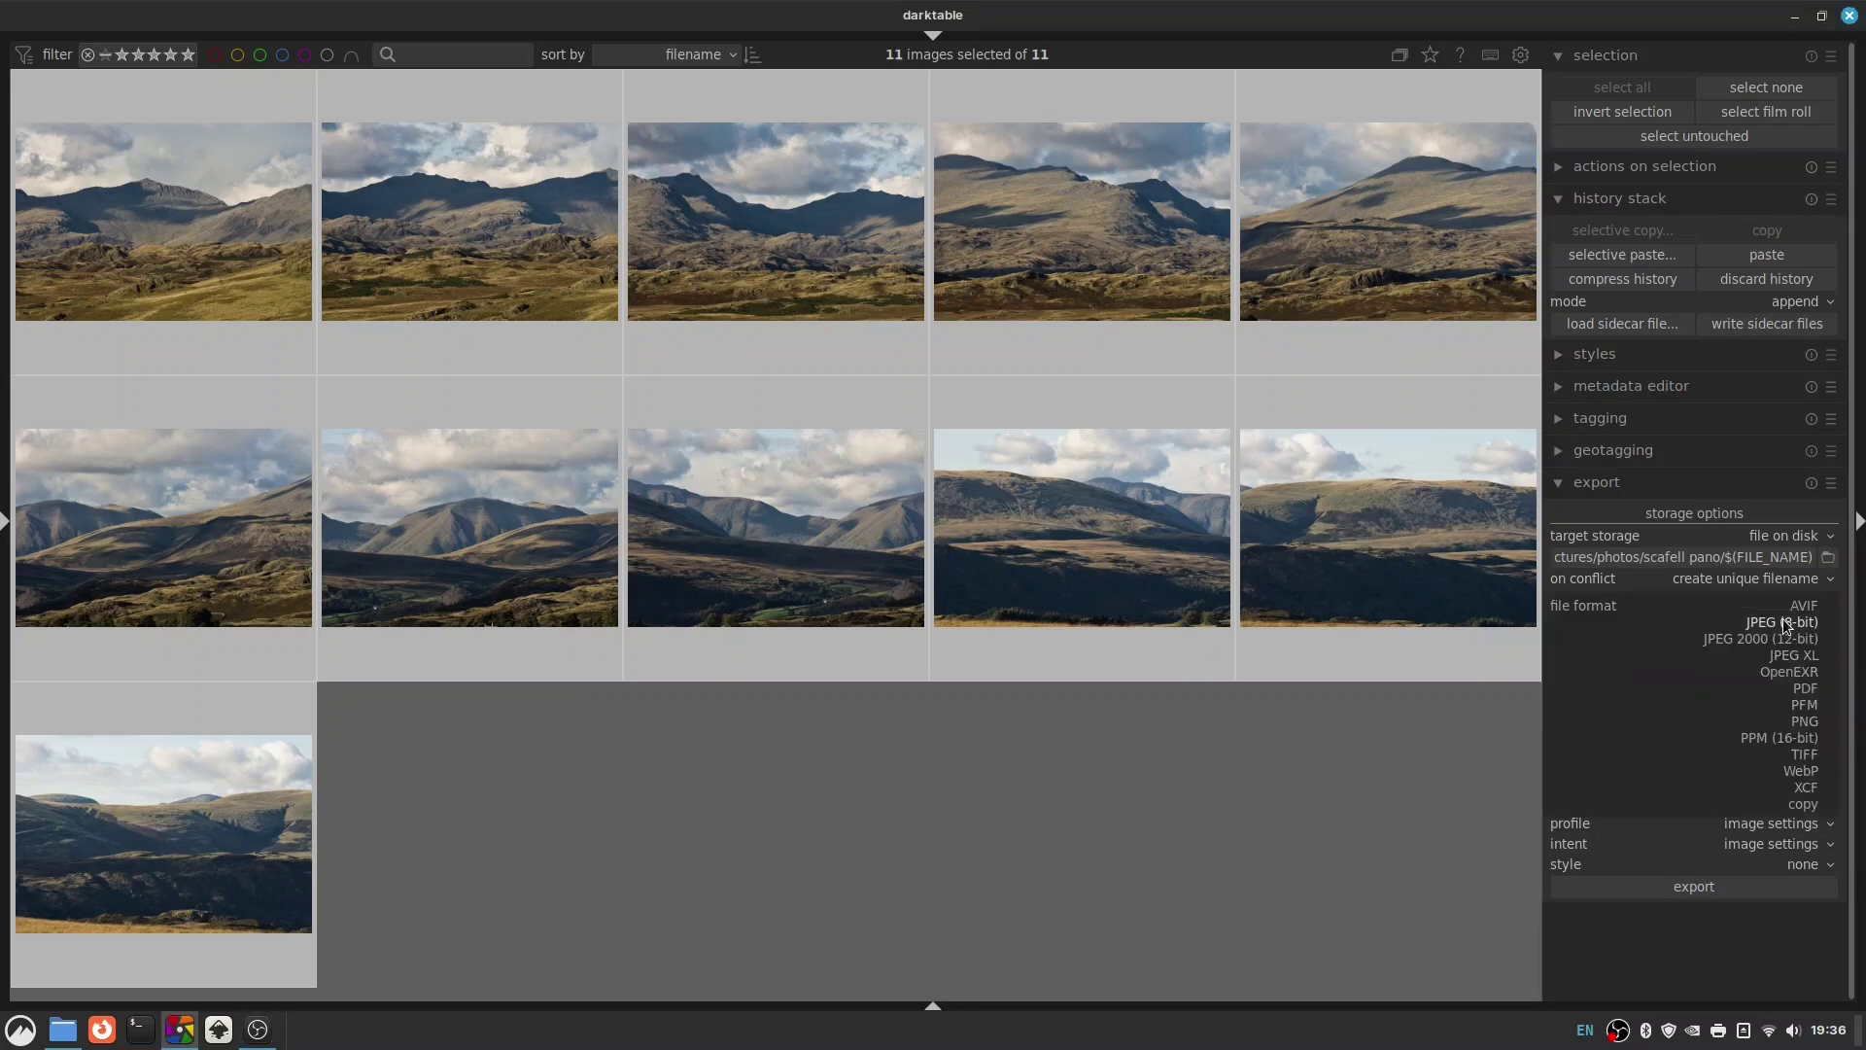
left_click(1808, 757)
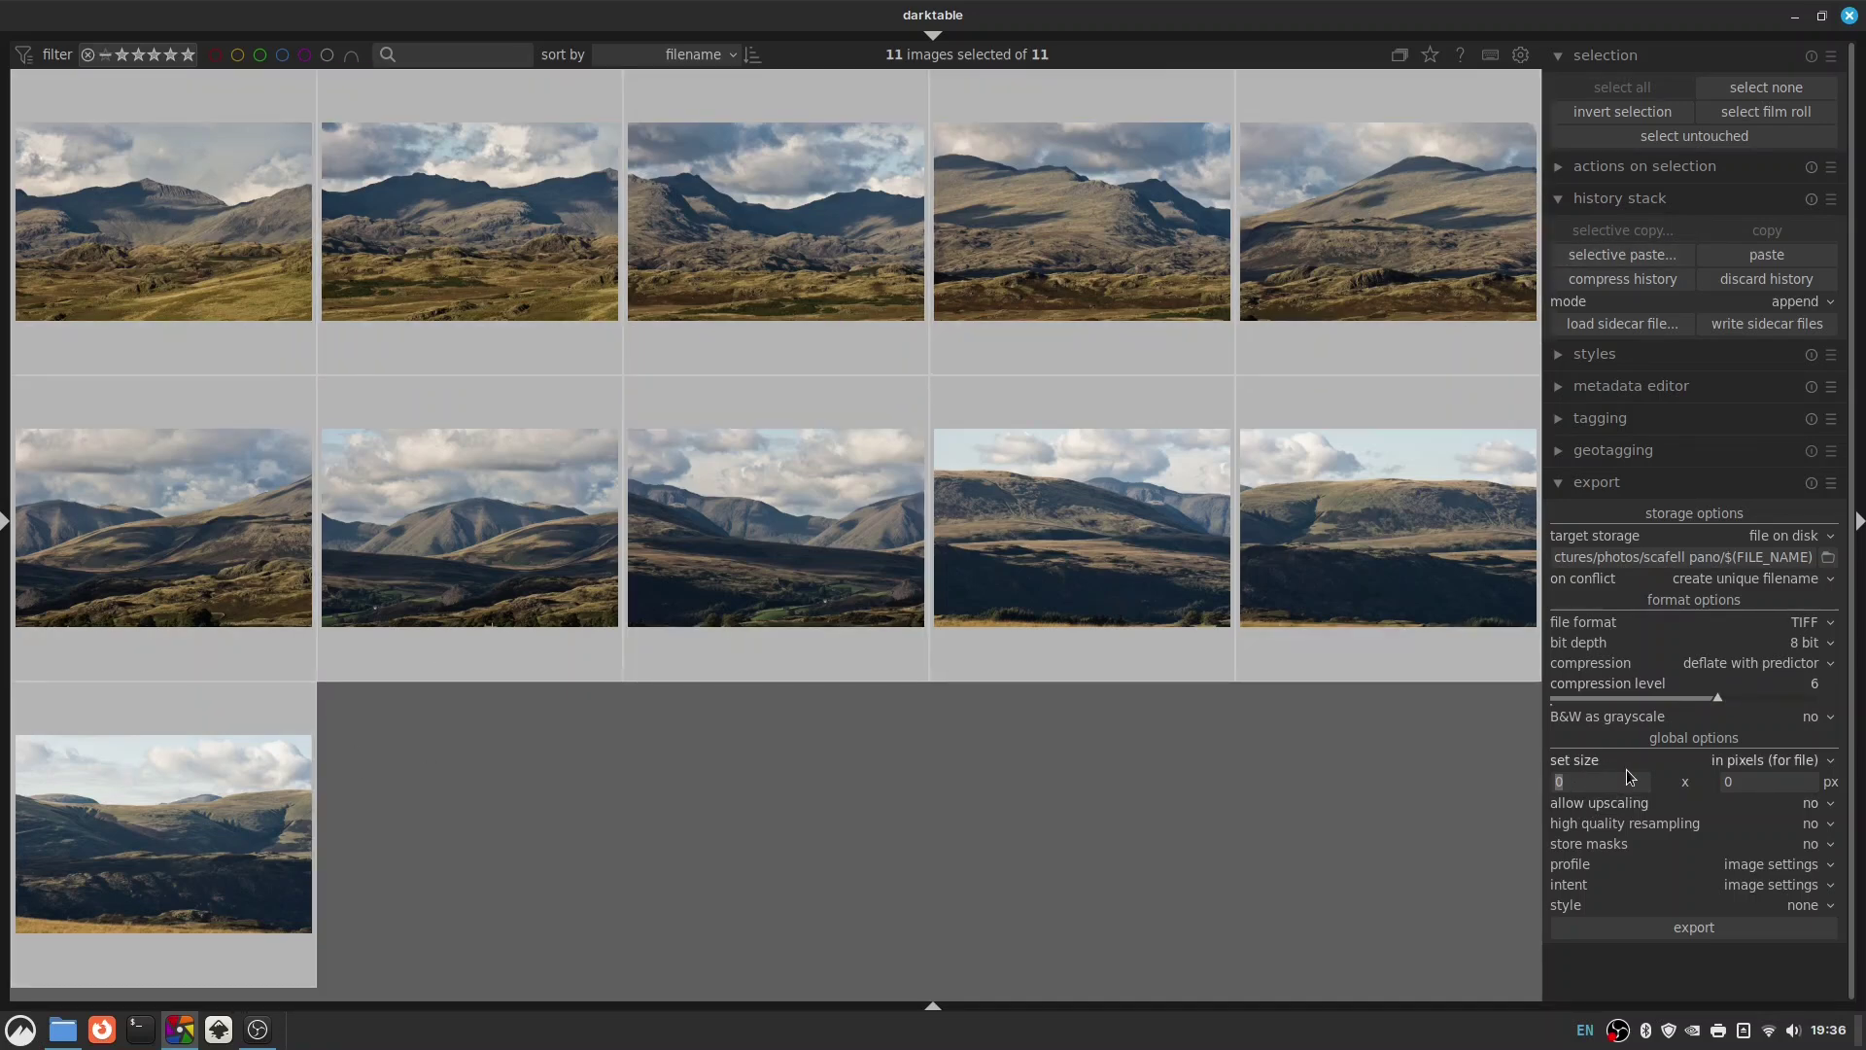
type("1500")
key("Tab")
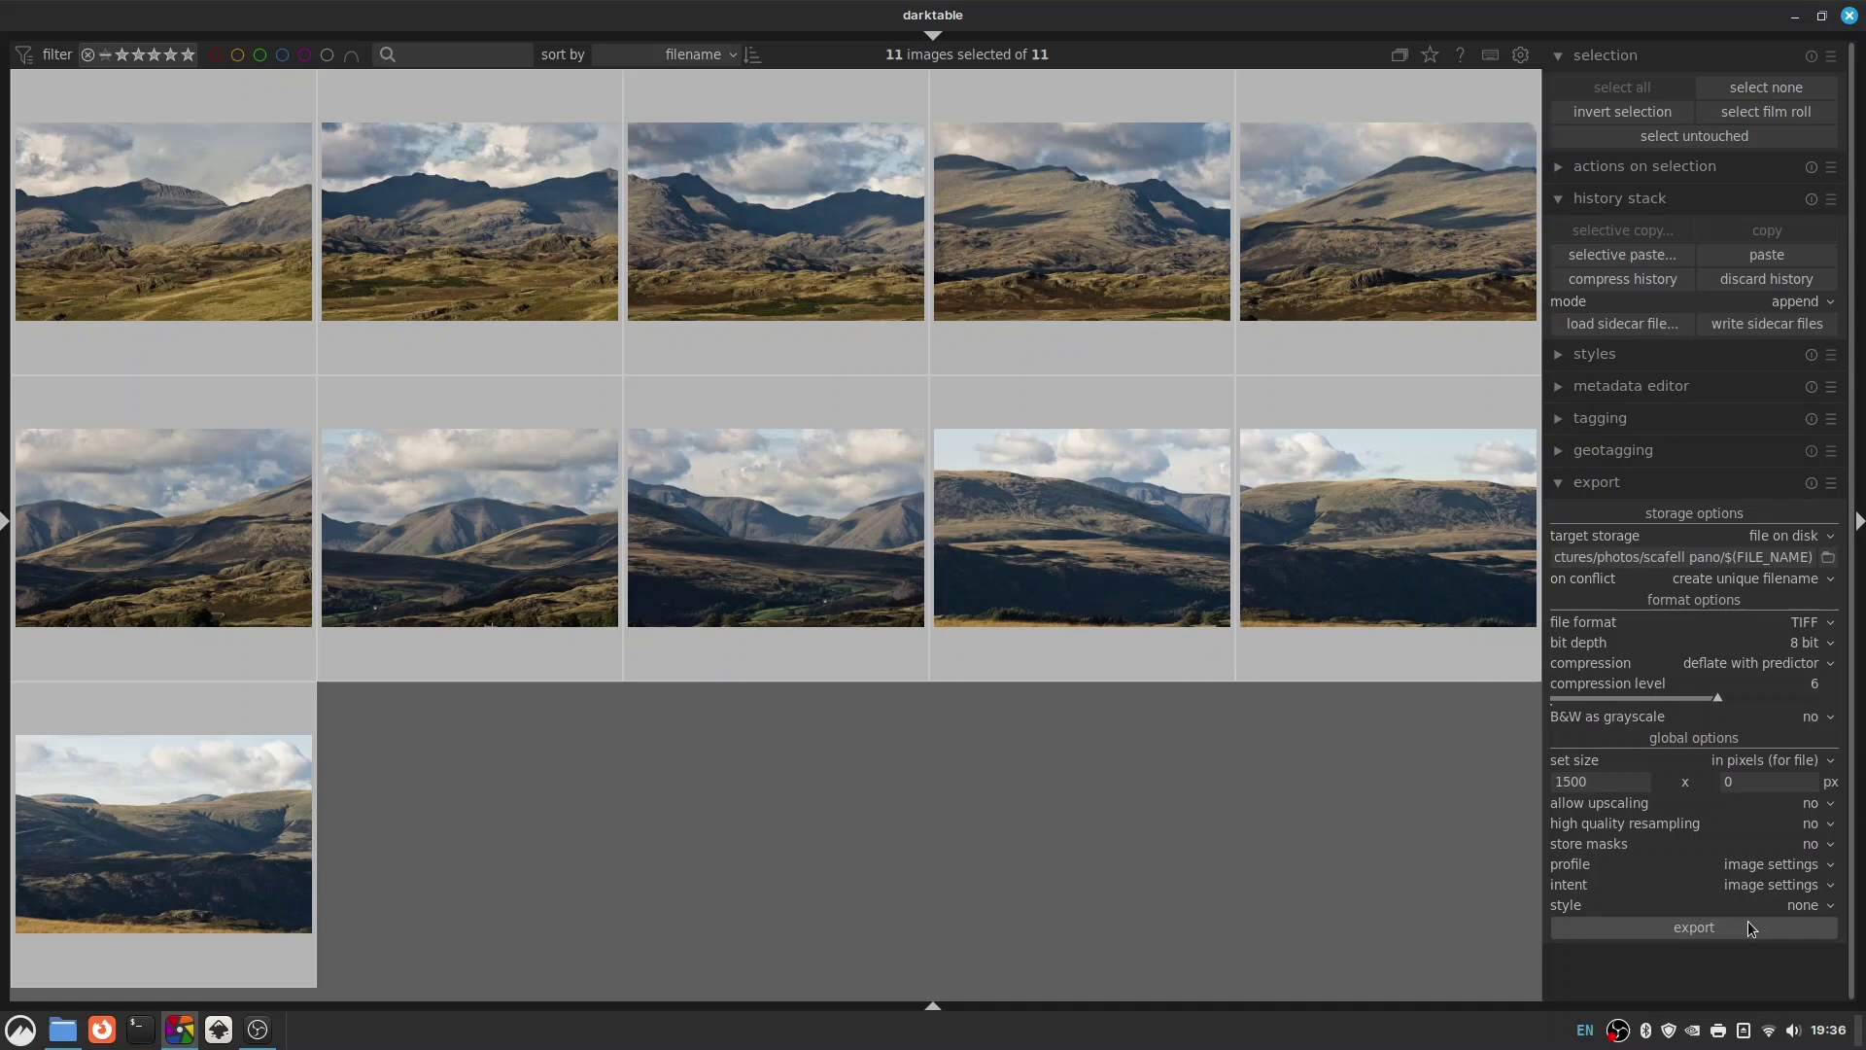
Export all eleven photos to the scafell pano folder and dismiss the lua scripts prompt.
left_click(1712, 930)
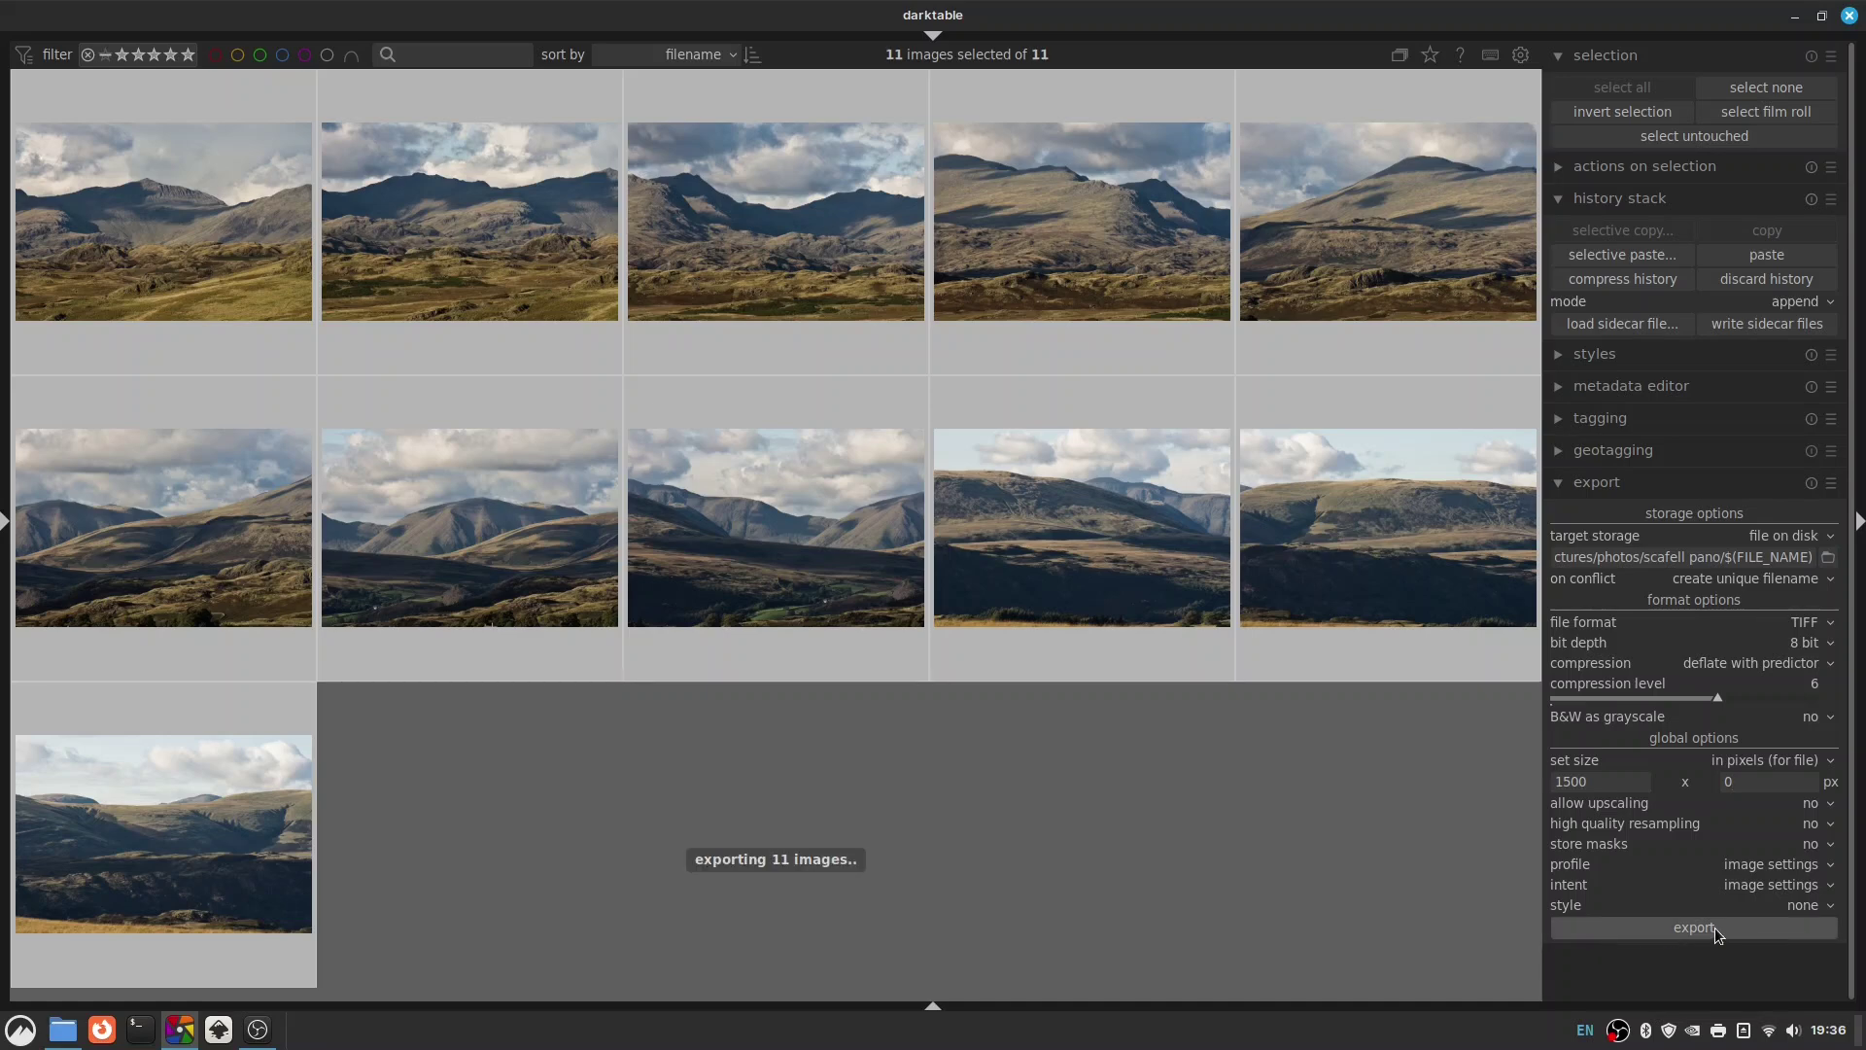
left_click(5, 525)
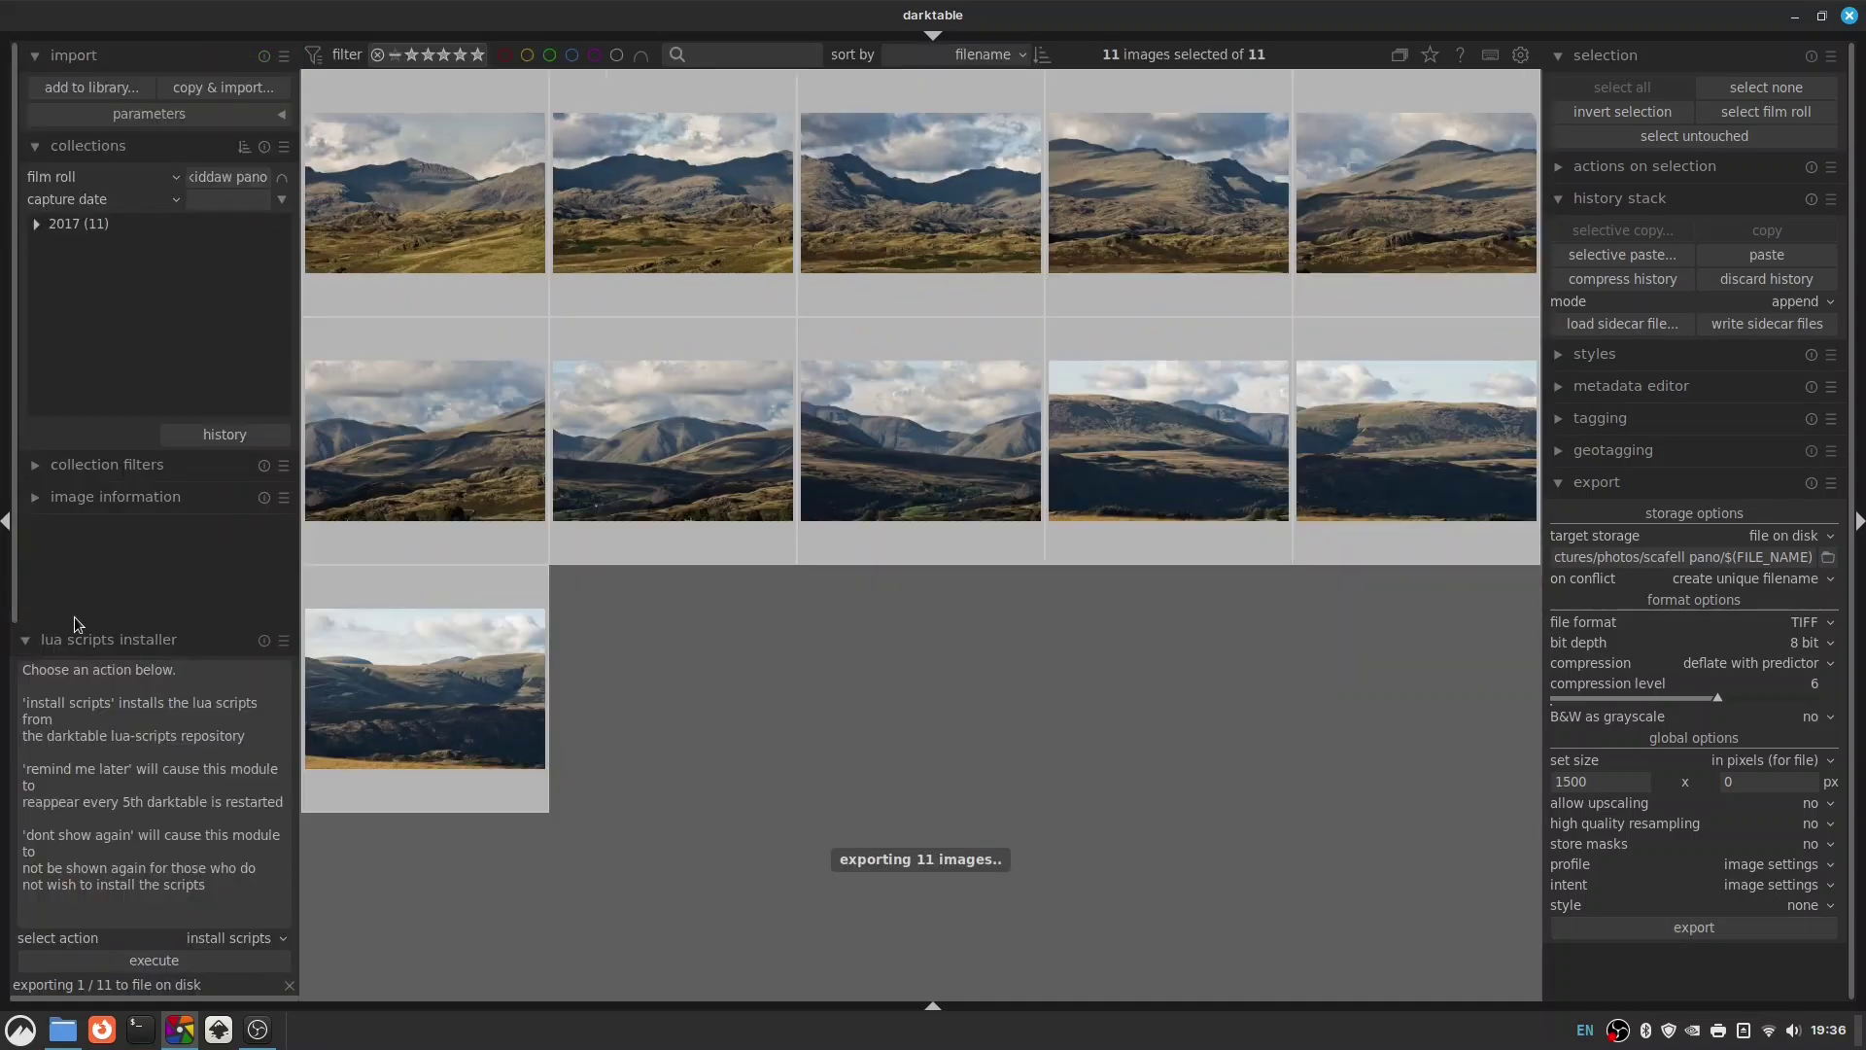
left_click(26, 640)
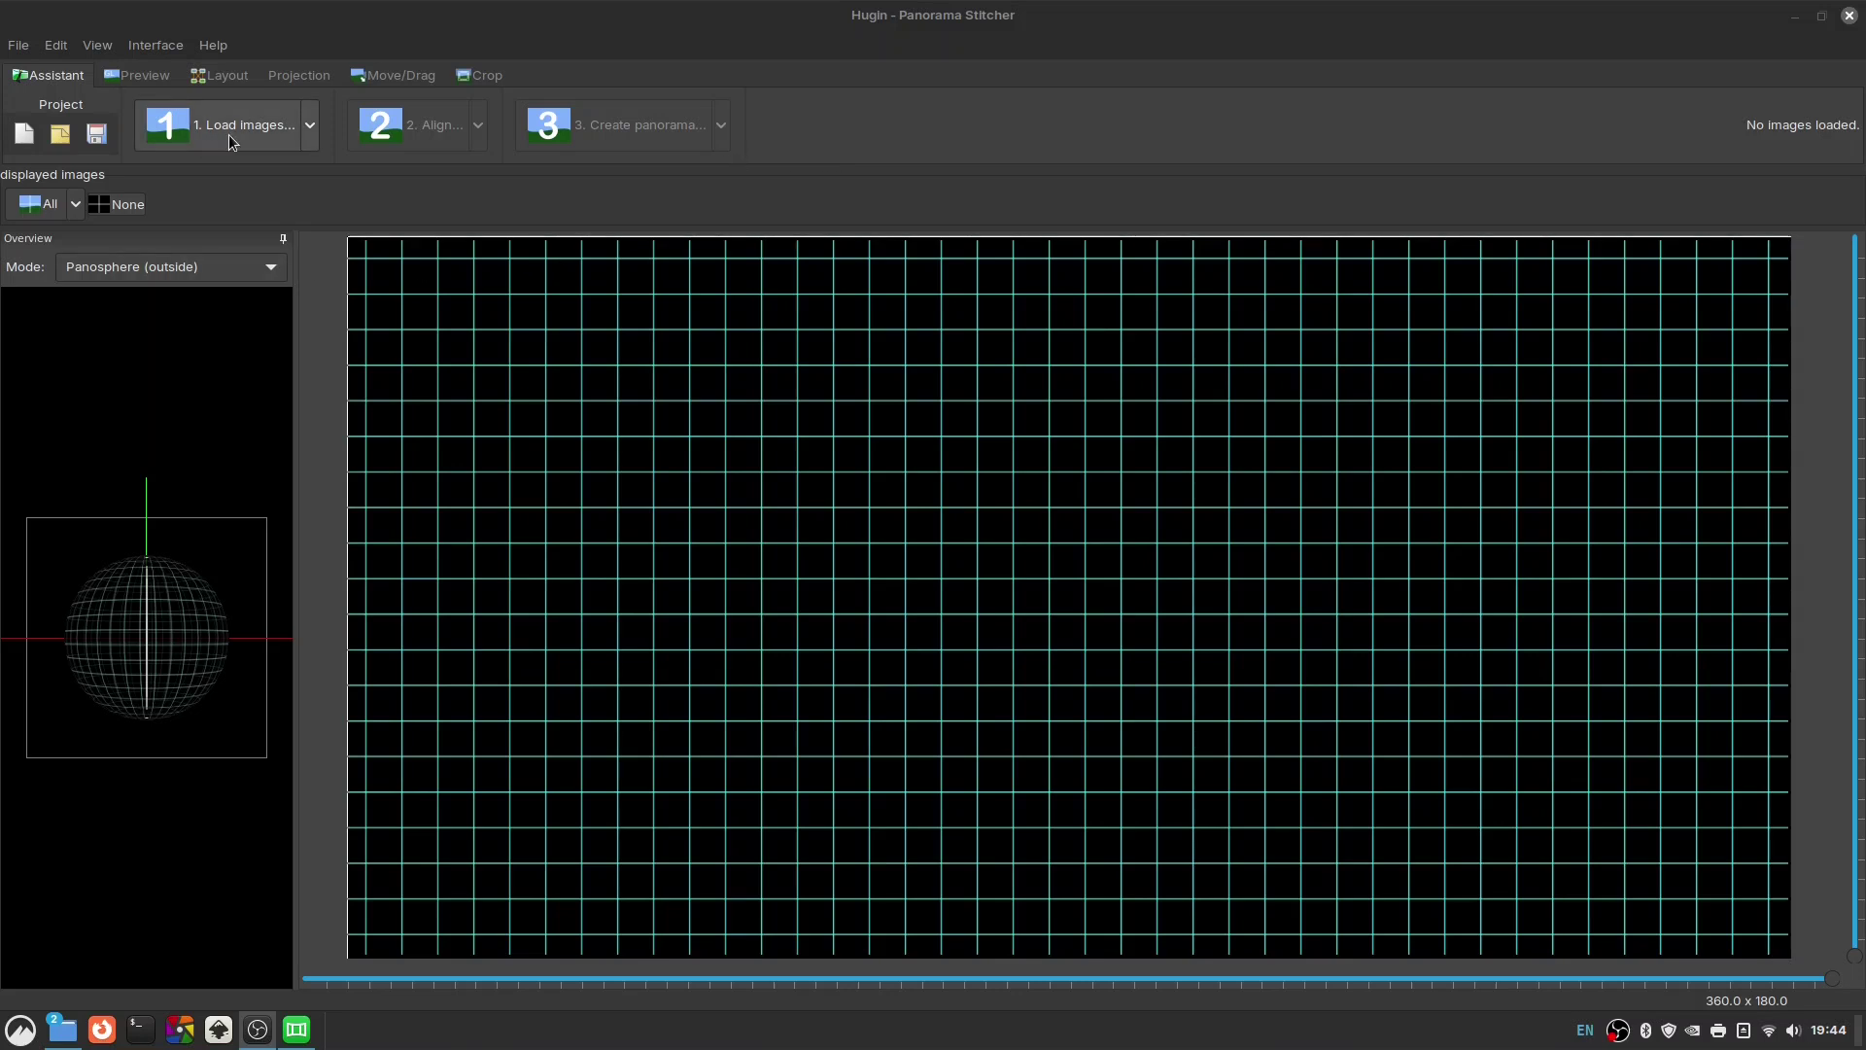
Load all eleven exported TIFFs into Hugin and align them automatically.
left_click(258, 132)
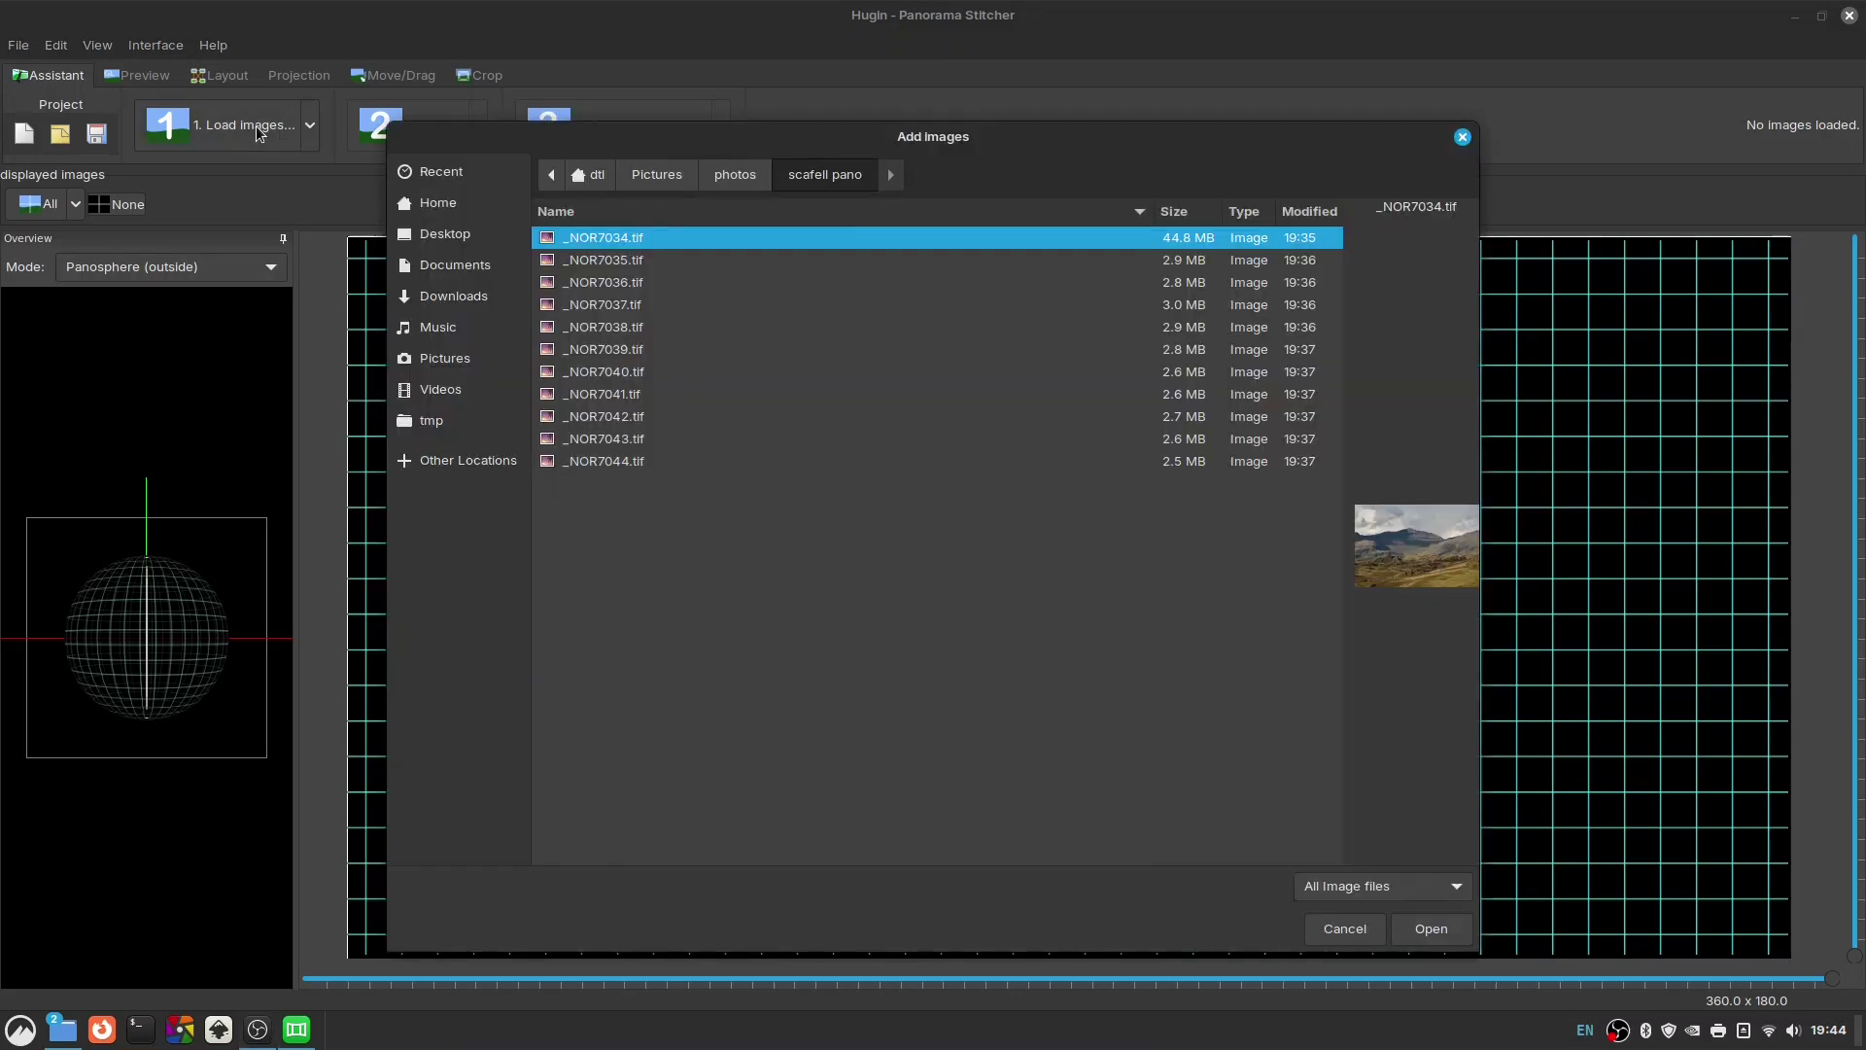
left_click(620, 457, "shift")
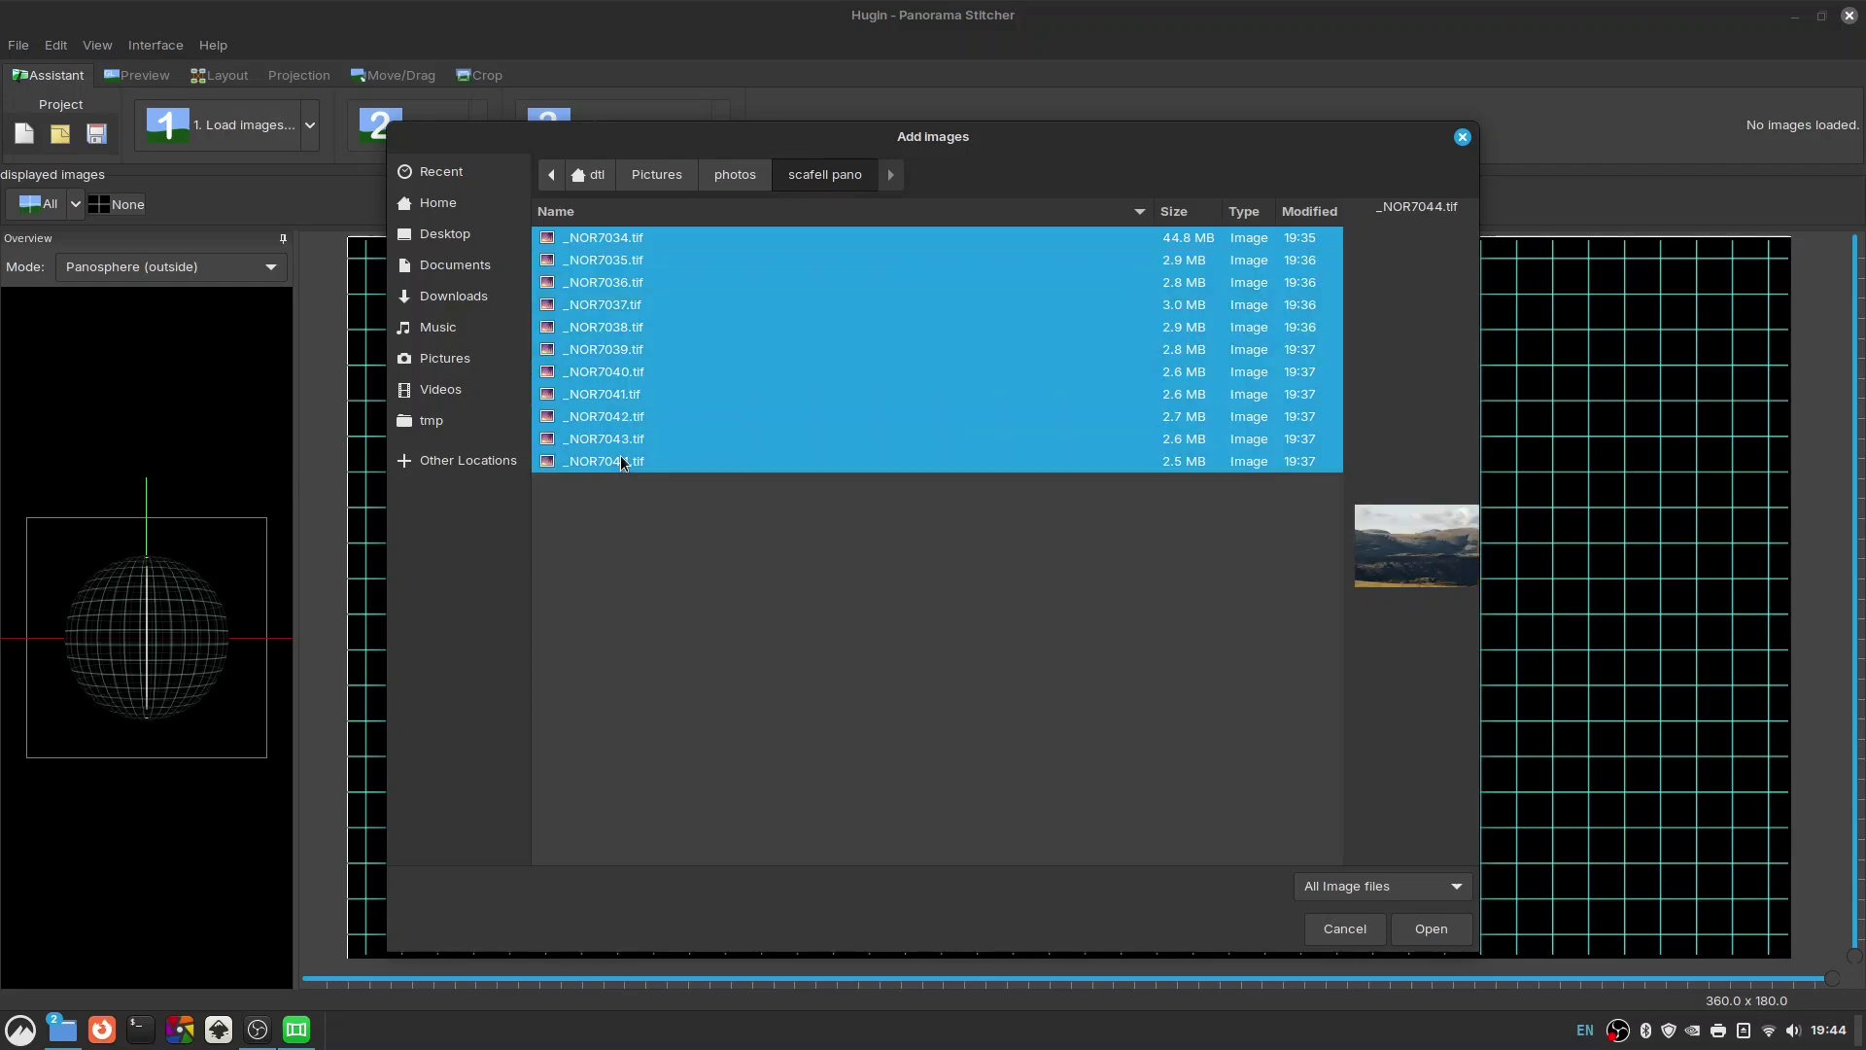
left_click(1433, 930)
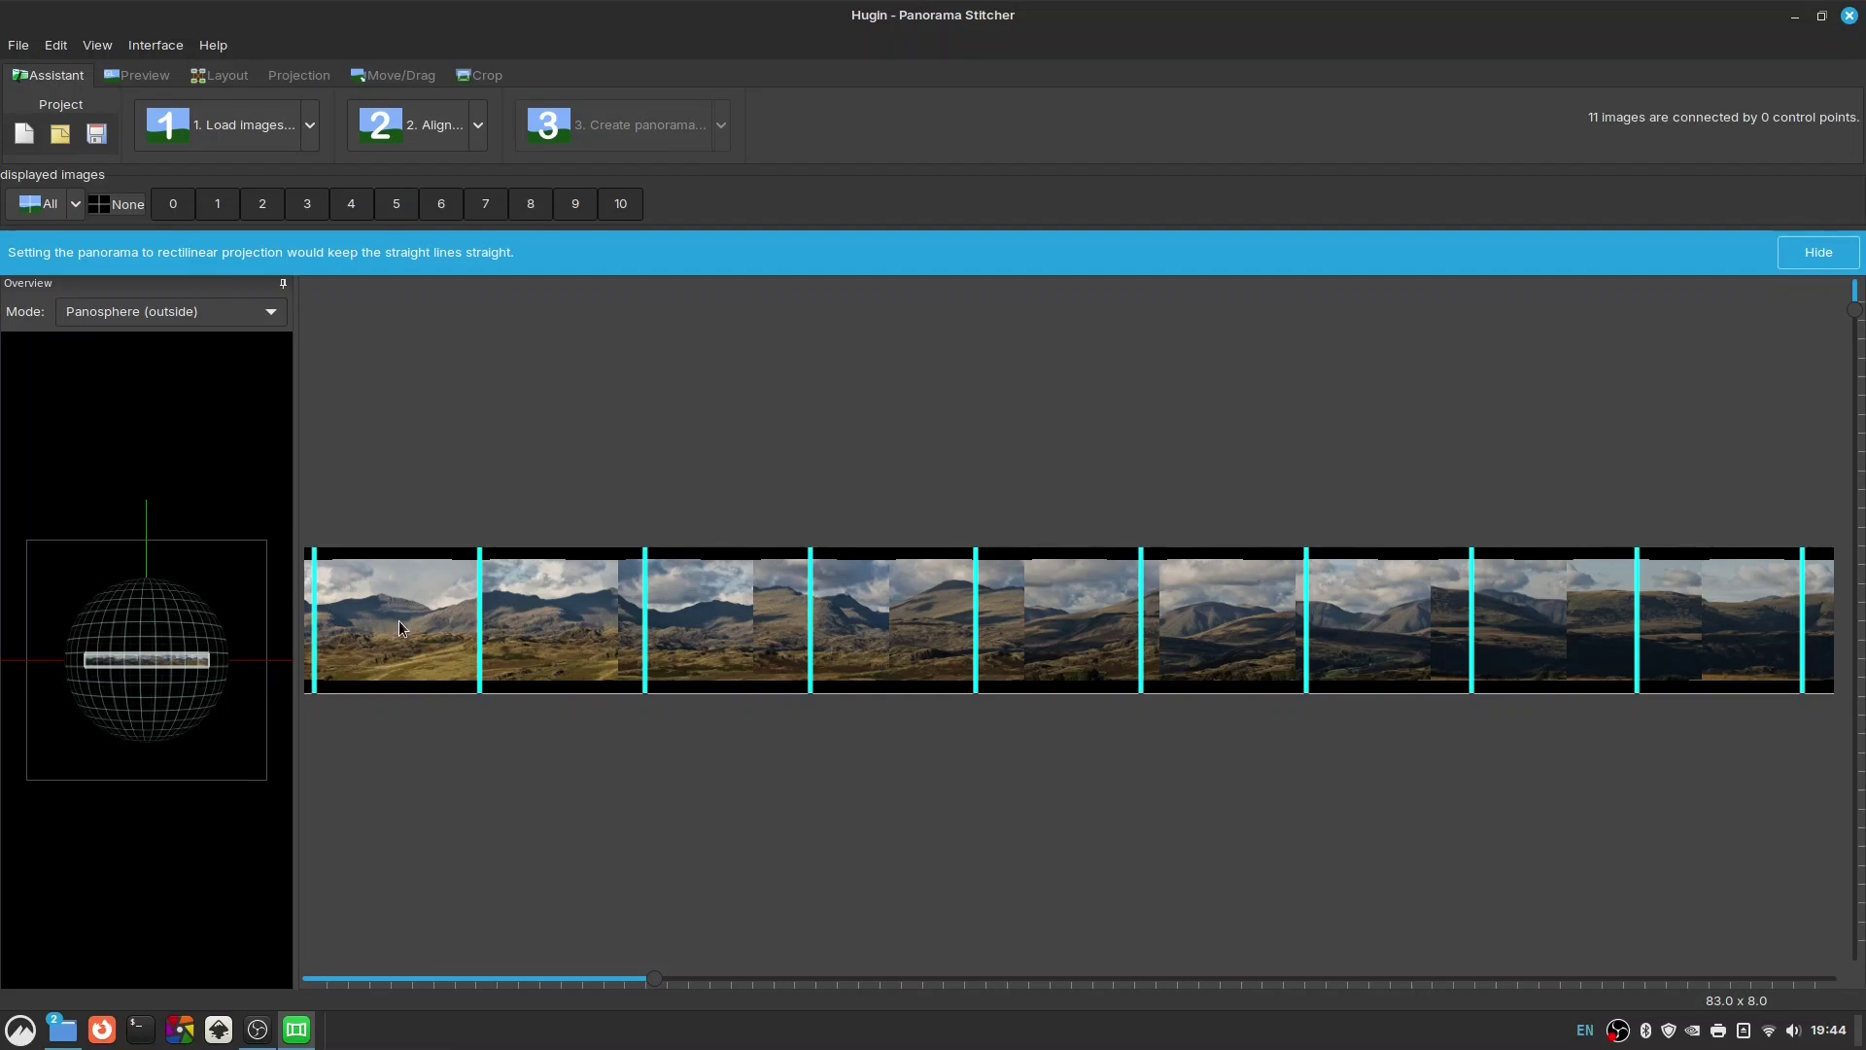
left_click(394, 134)
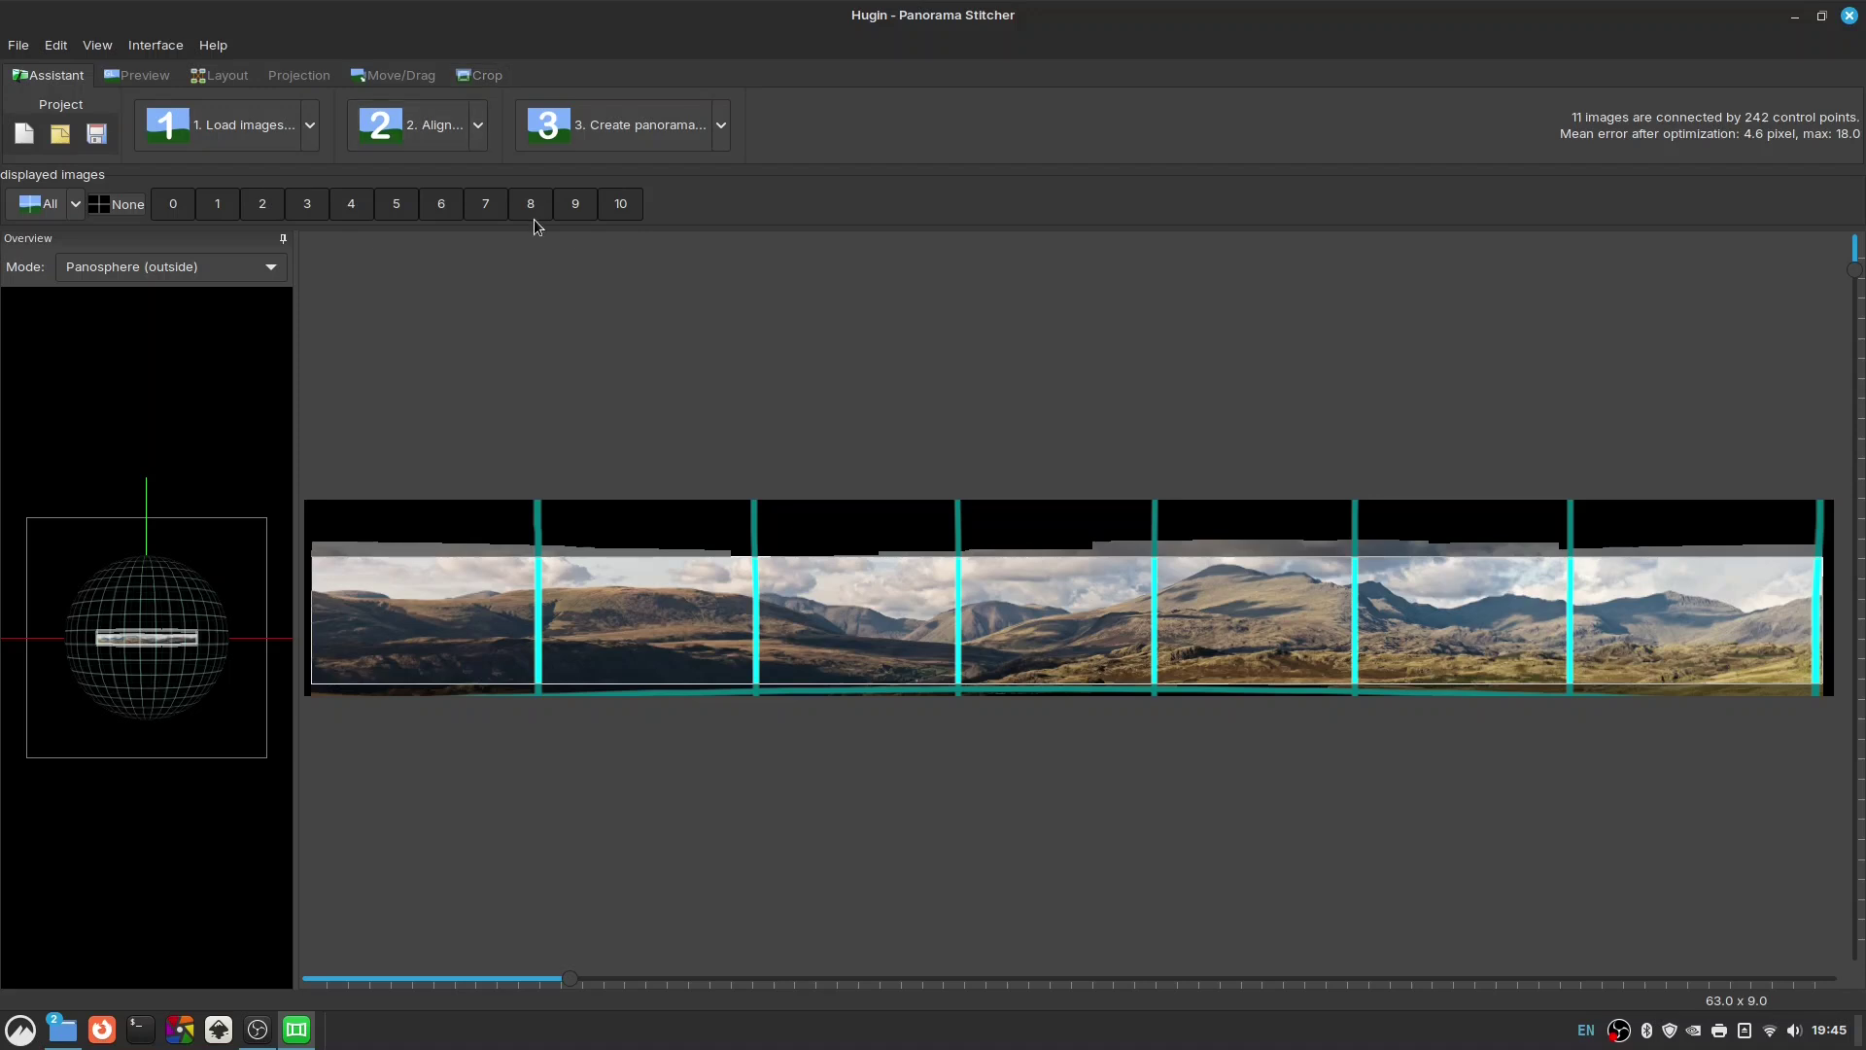
Stitch the panorama as a TIFF, saving the project and output with prefix stitched_pano.
left_click(616, 132)
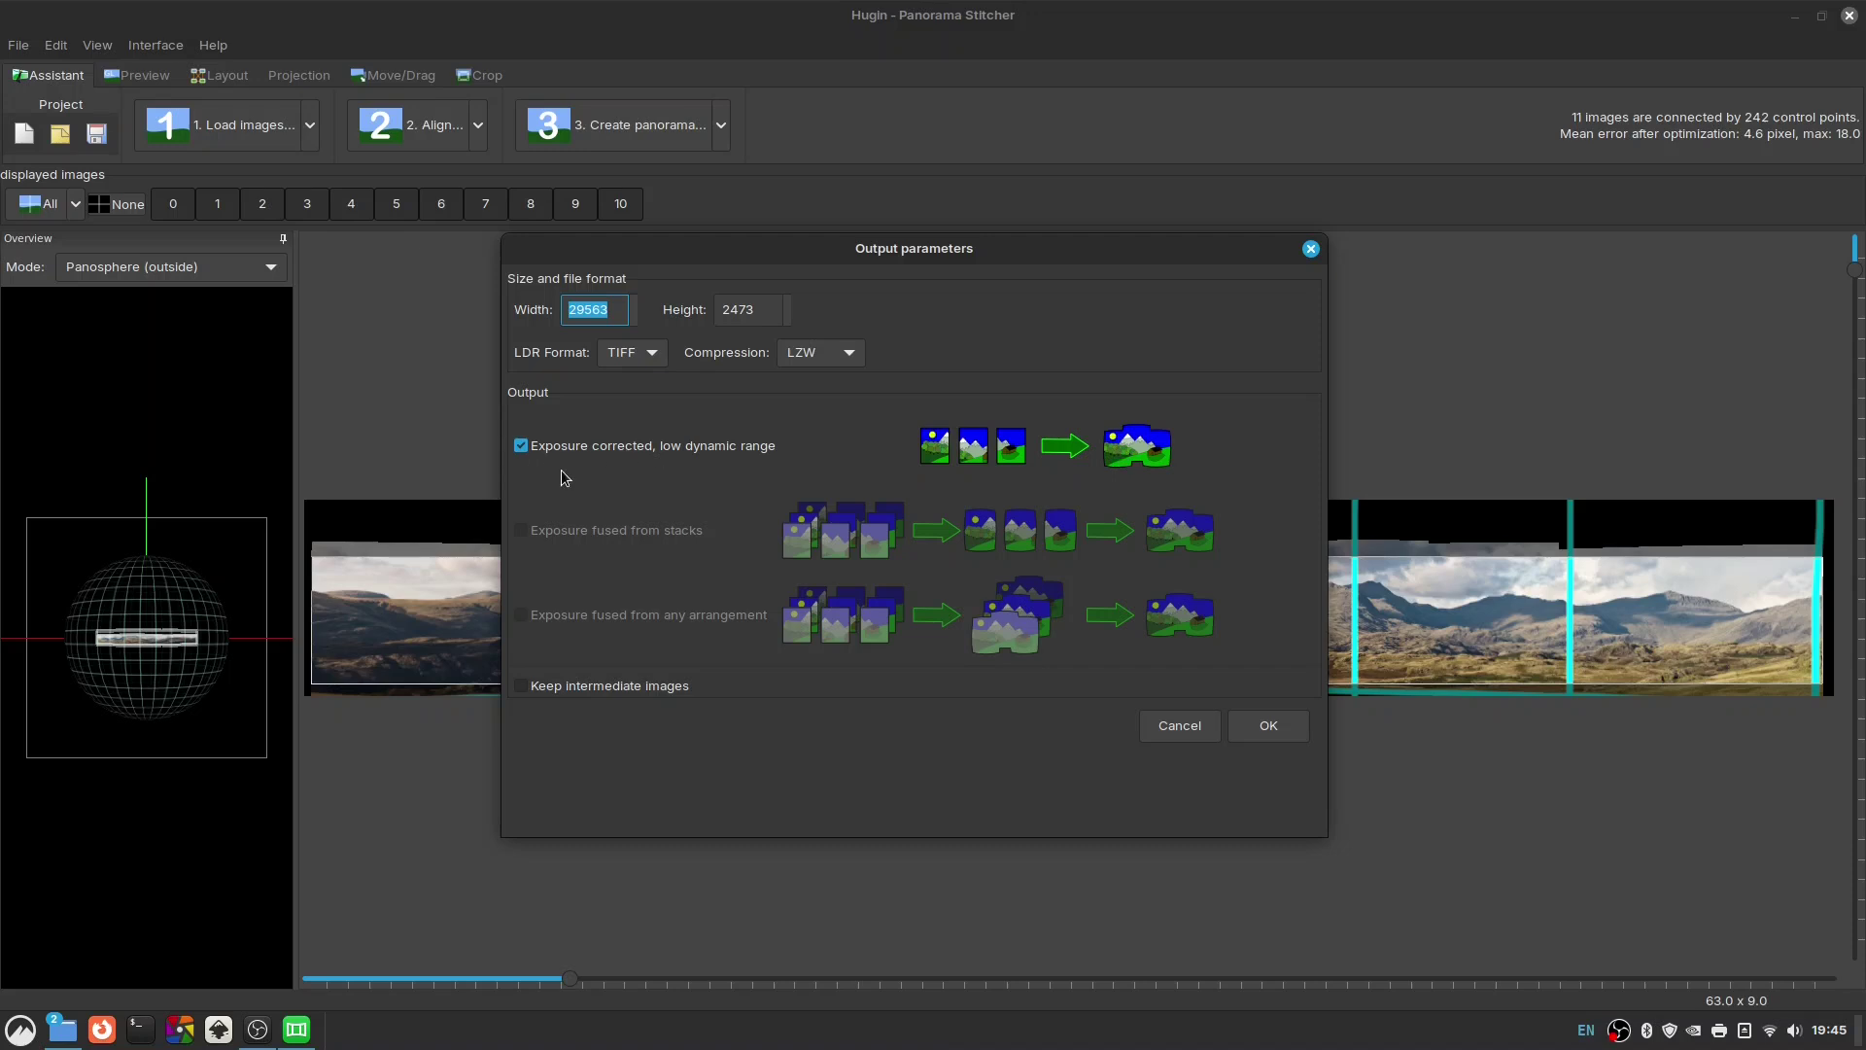
left_click(1271, 727)
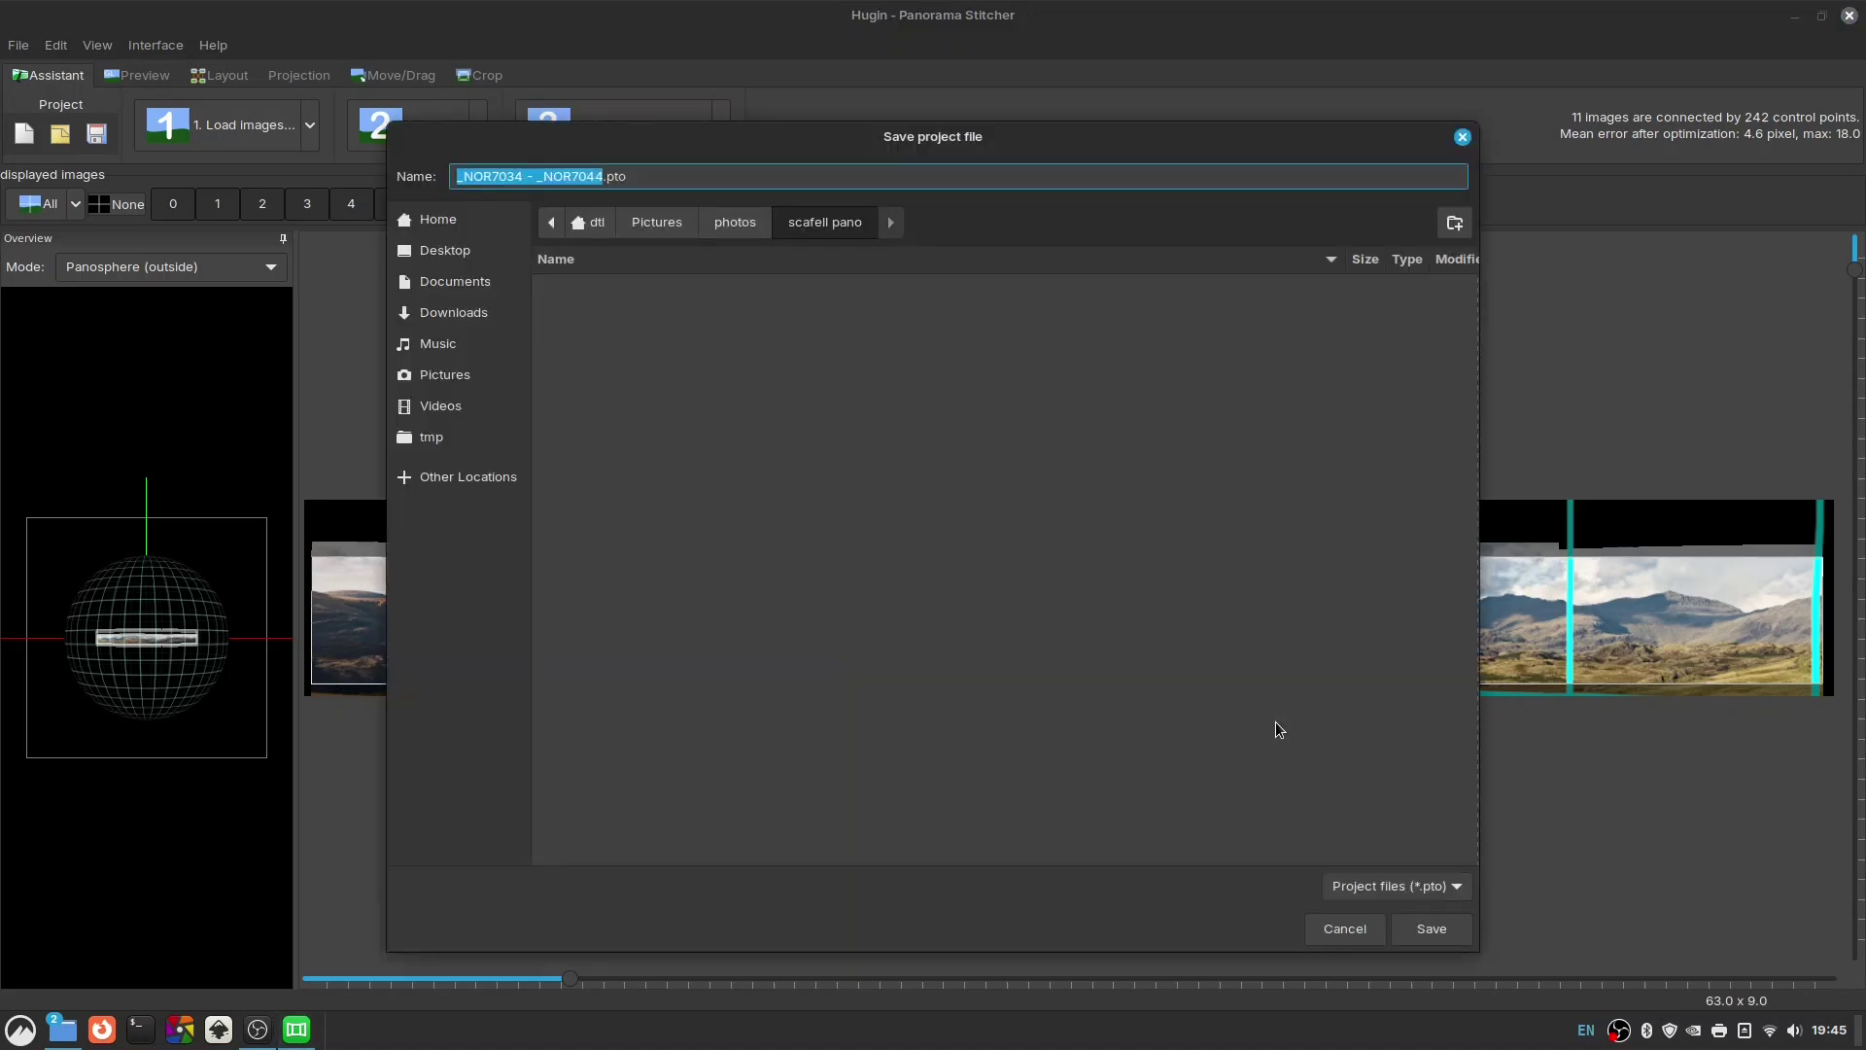
left_click(1455, 931)
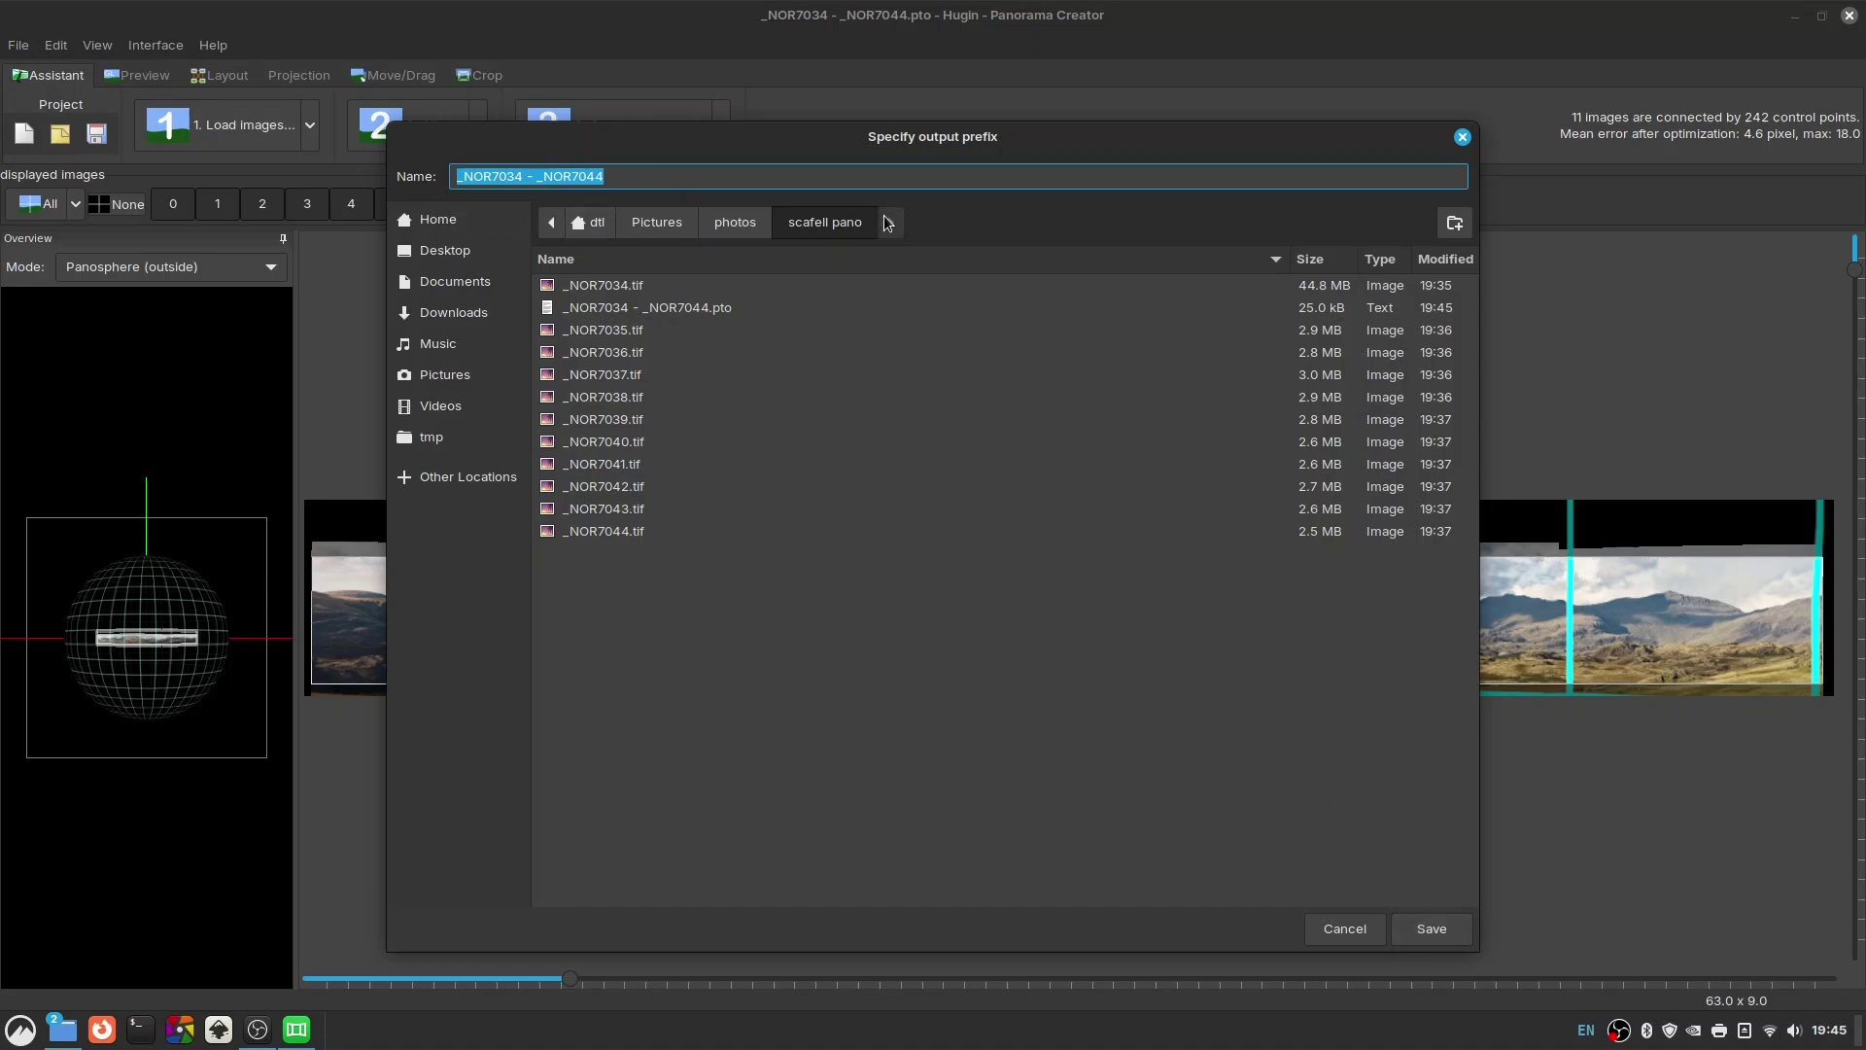
type("stic")
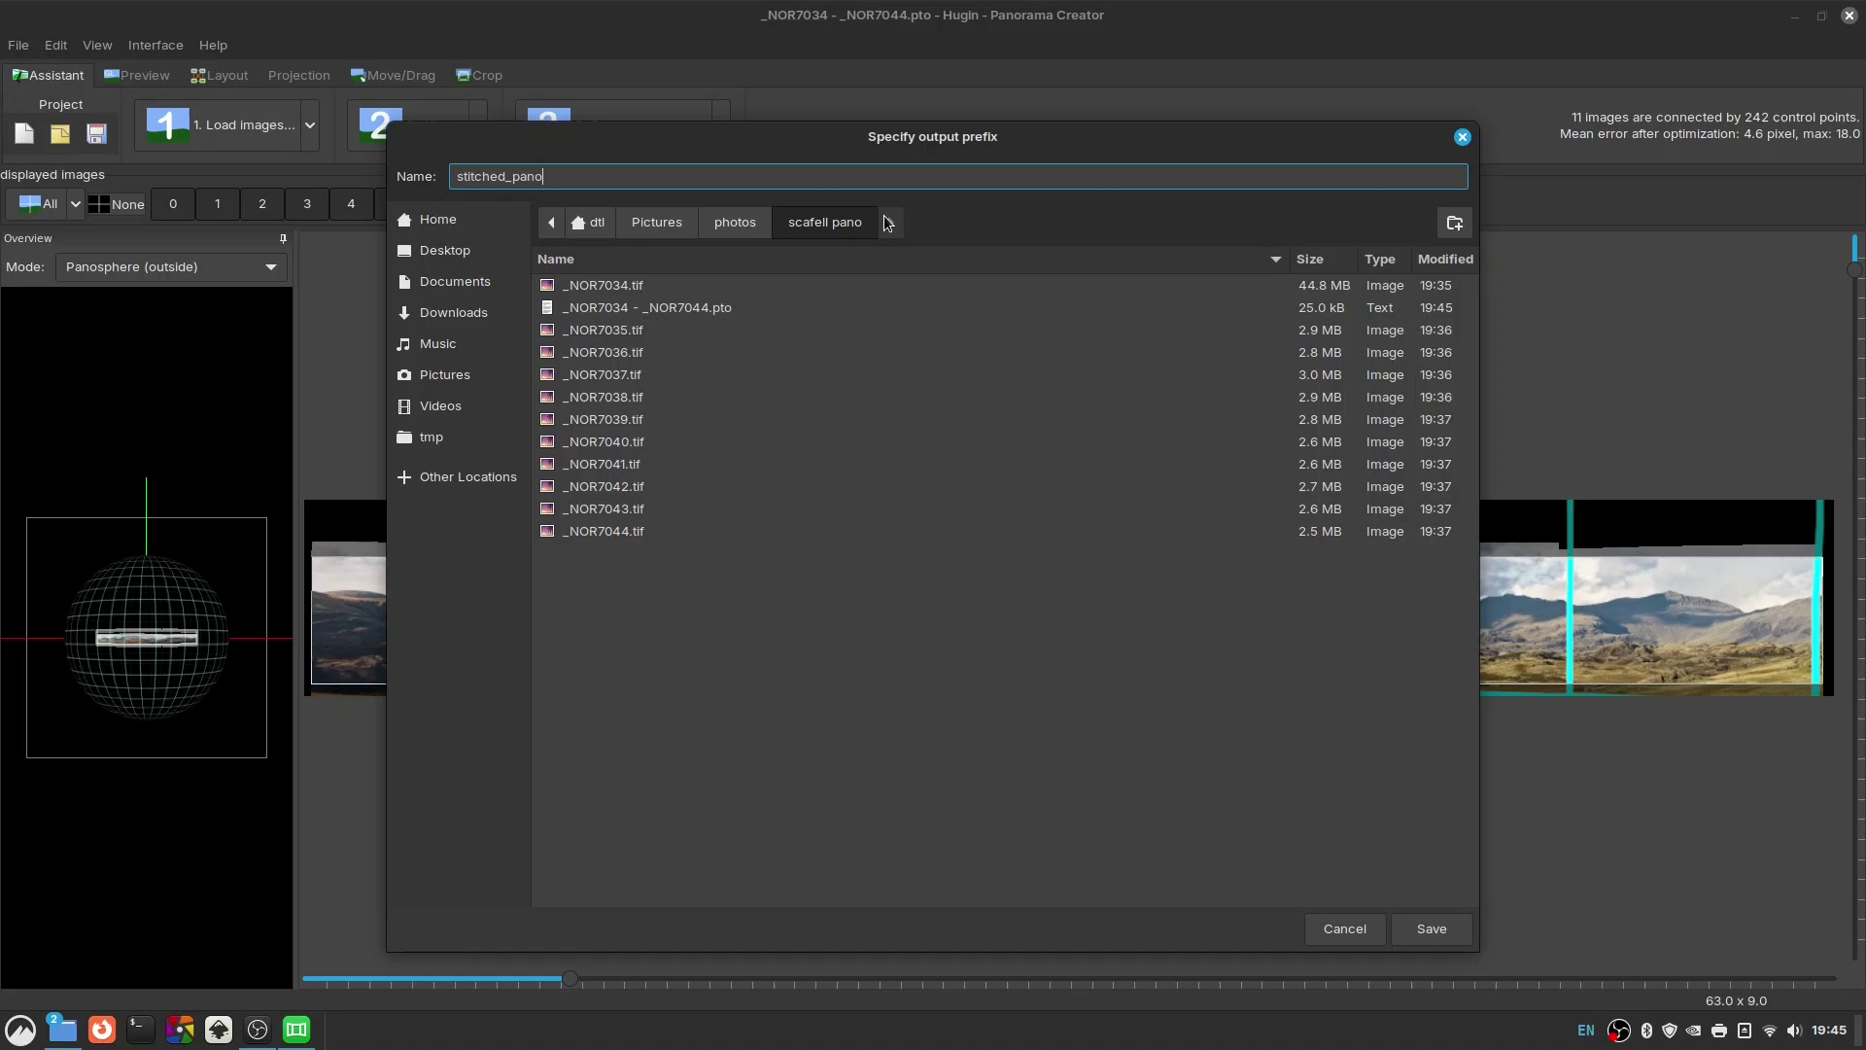
key("Return")
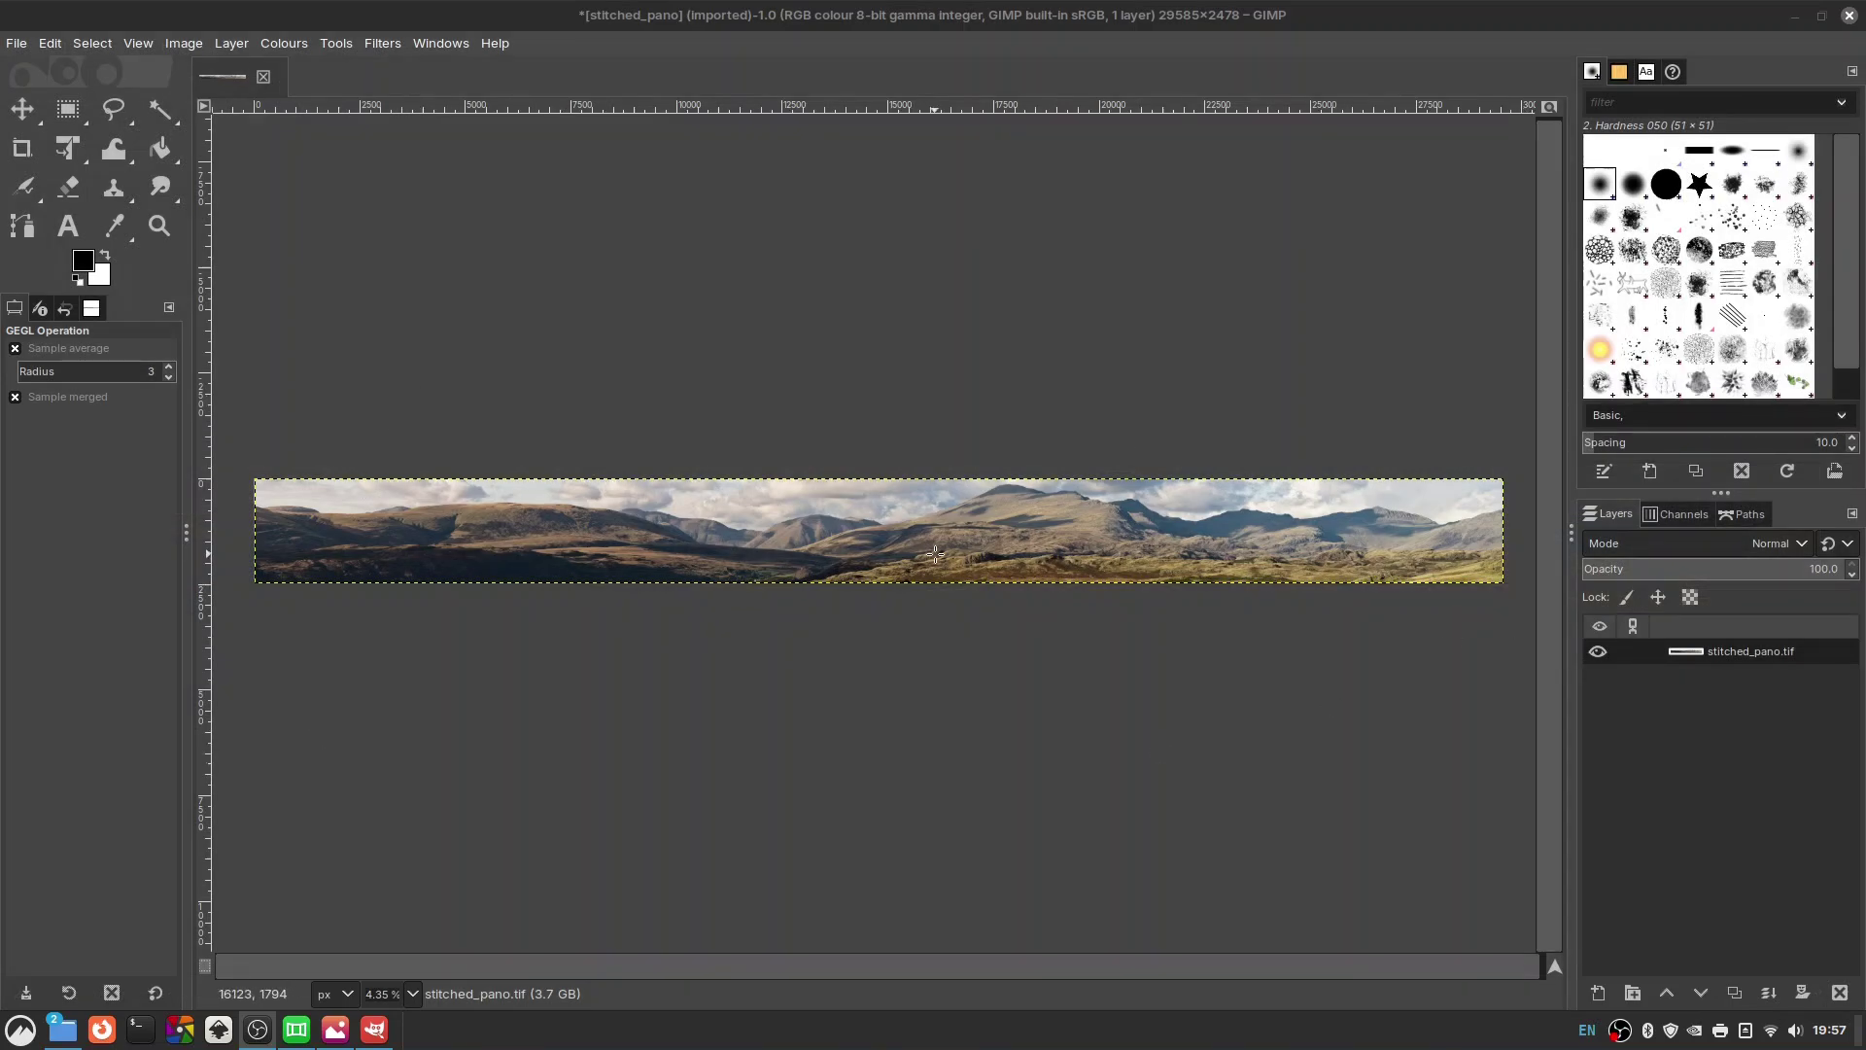
Duplicate the panorama layer and apply the High Pass filter to the copy.
left_click(413, 993)
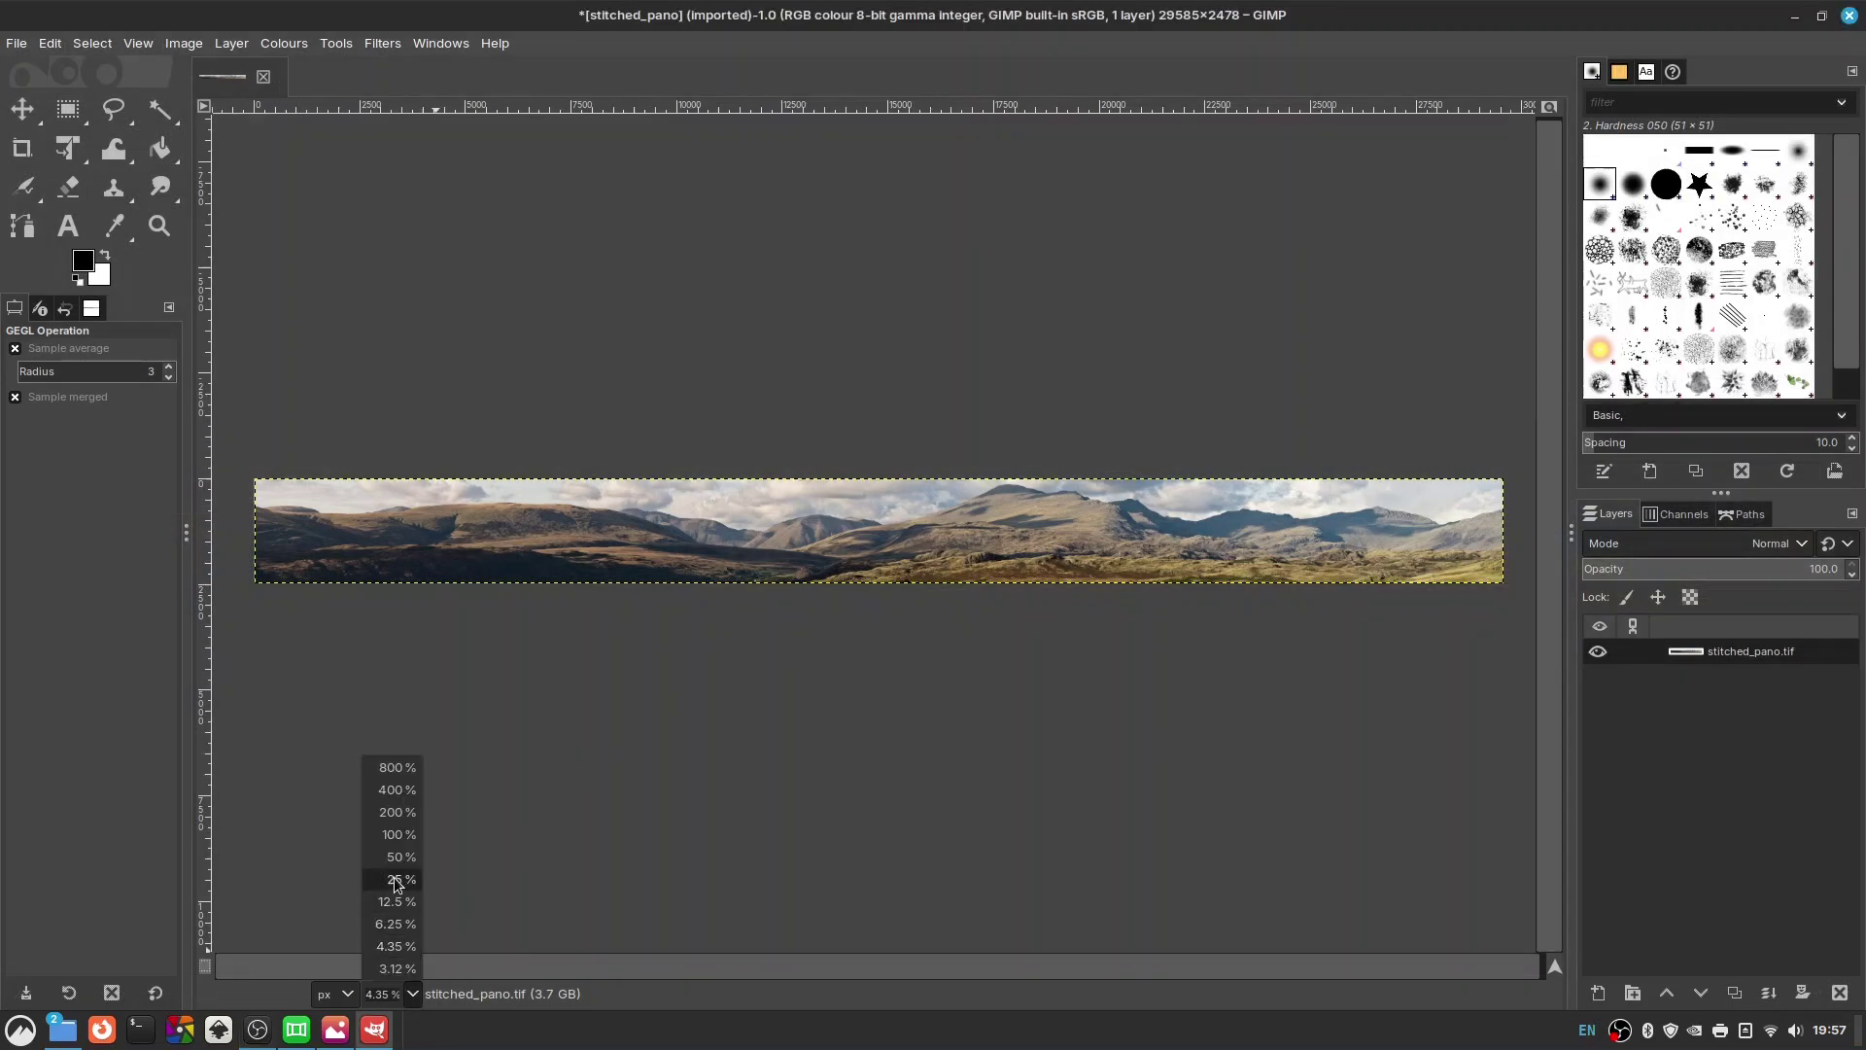
left_click(402, 865)
left_click(414, 993)
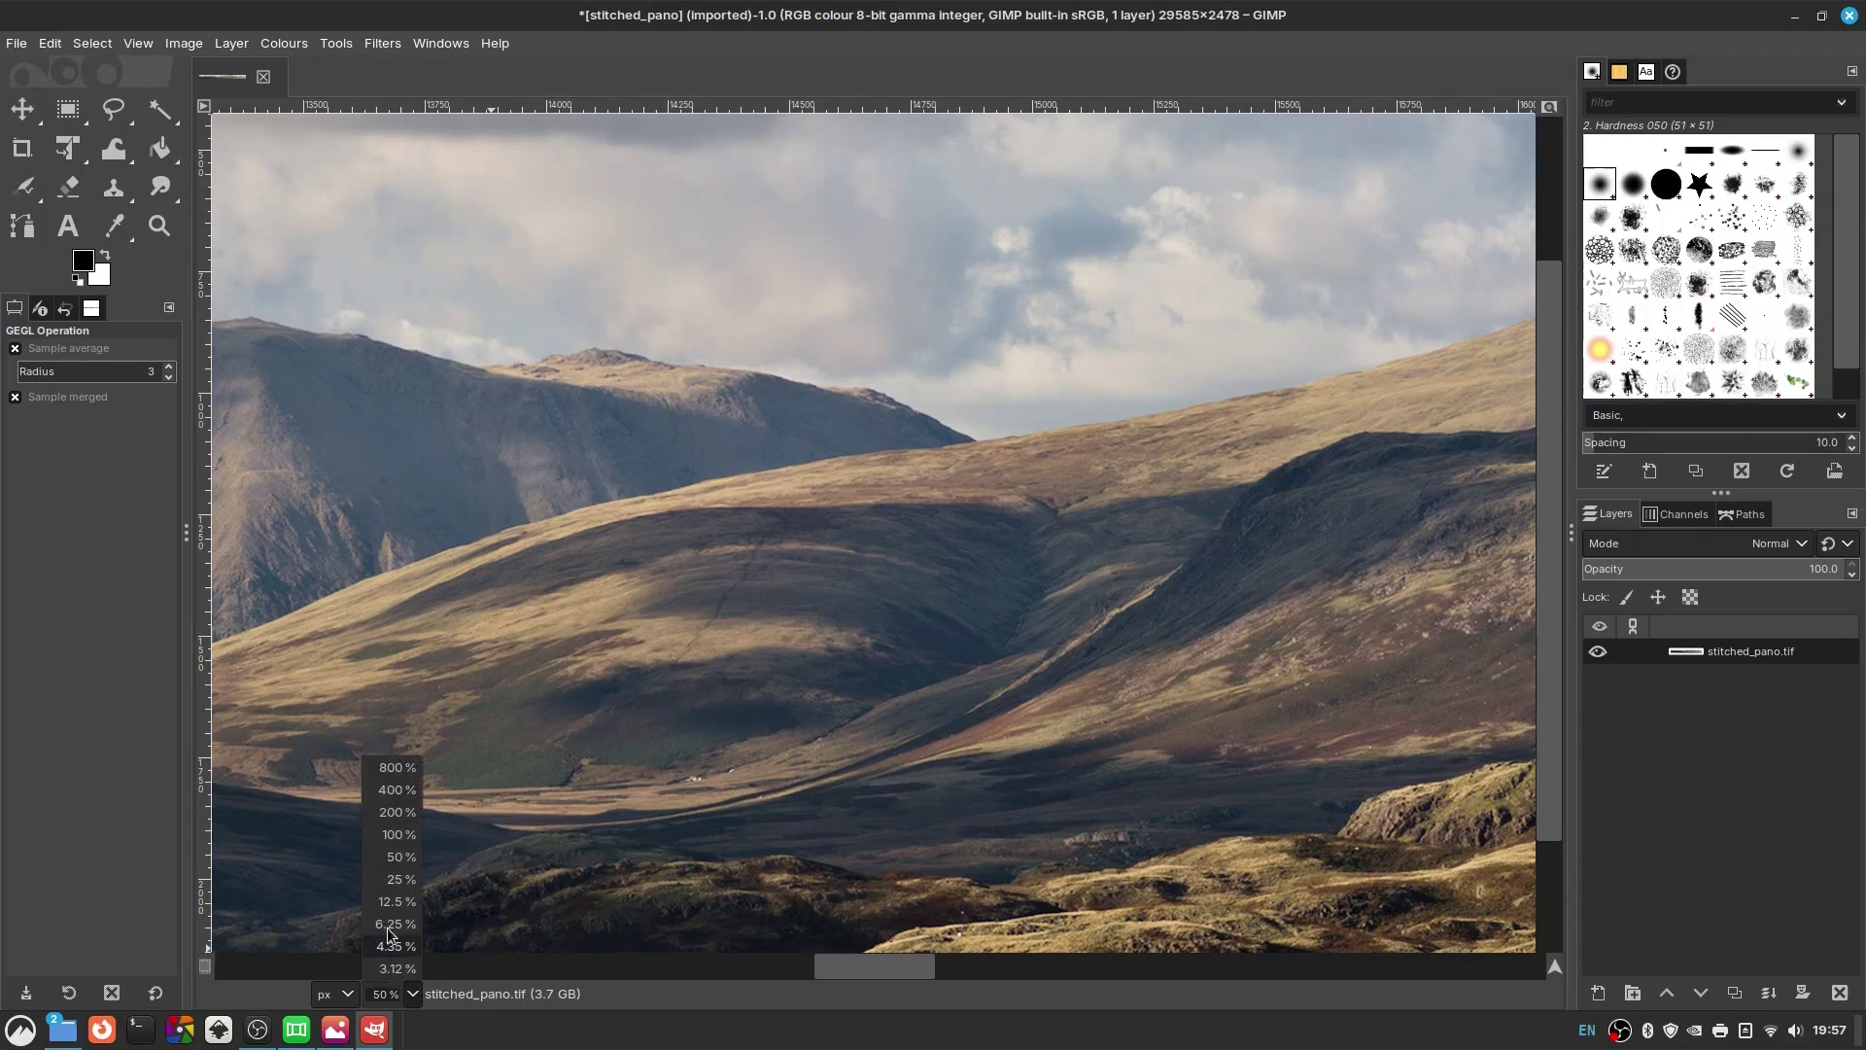
left_click(396, 879)
left_click_drag(1351, 564, 874, 600)
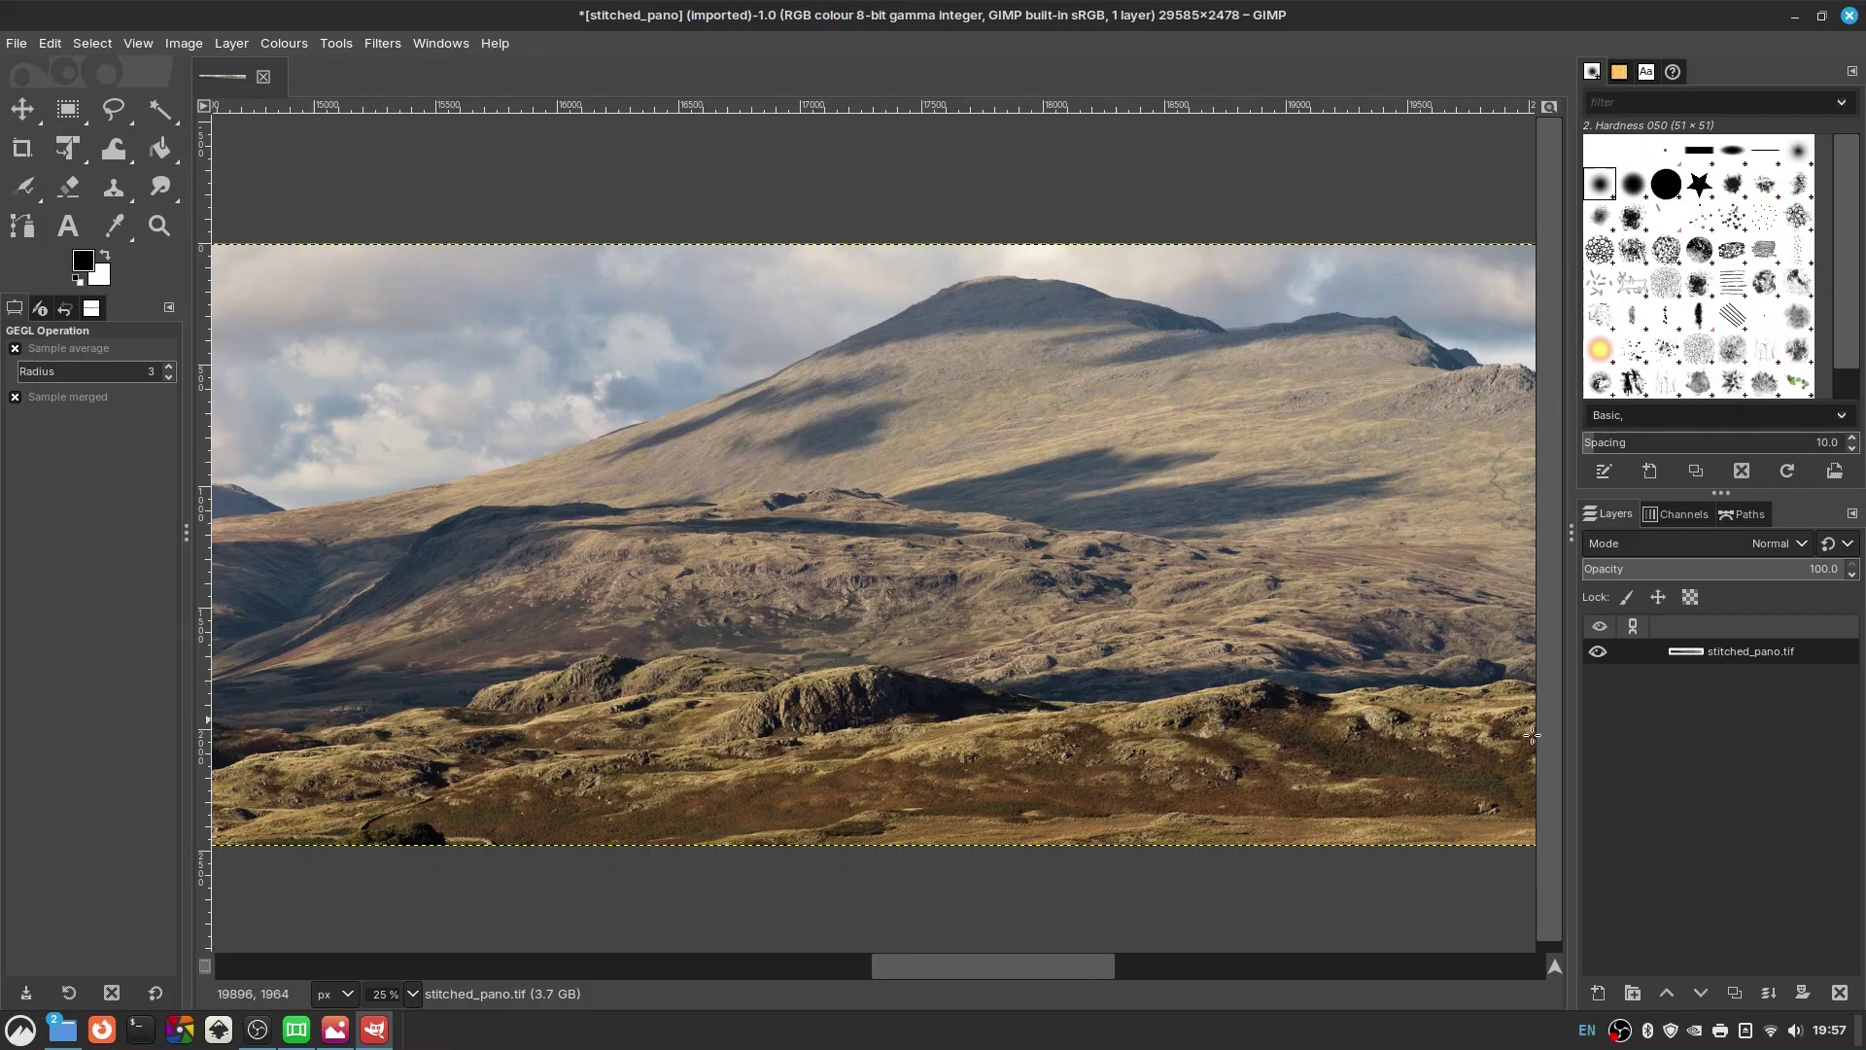
left_click(1736, 993)
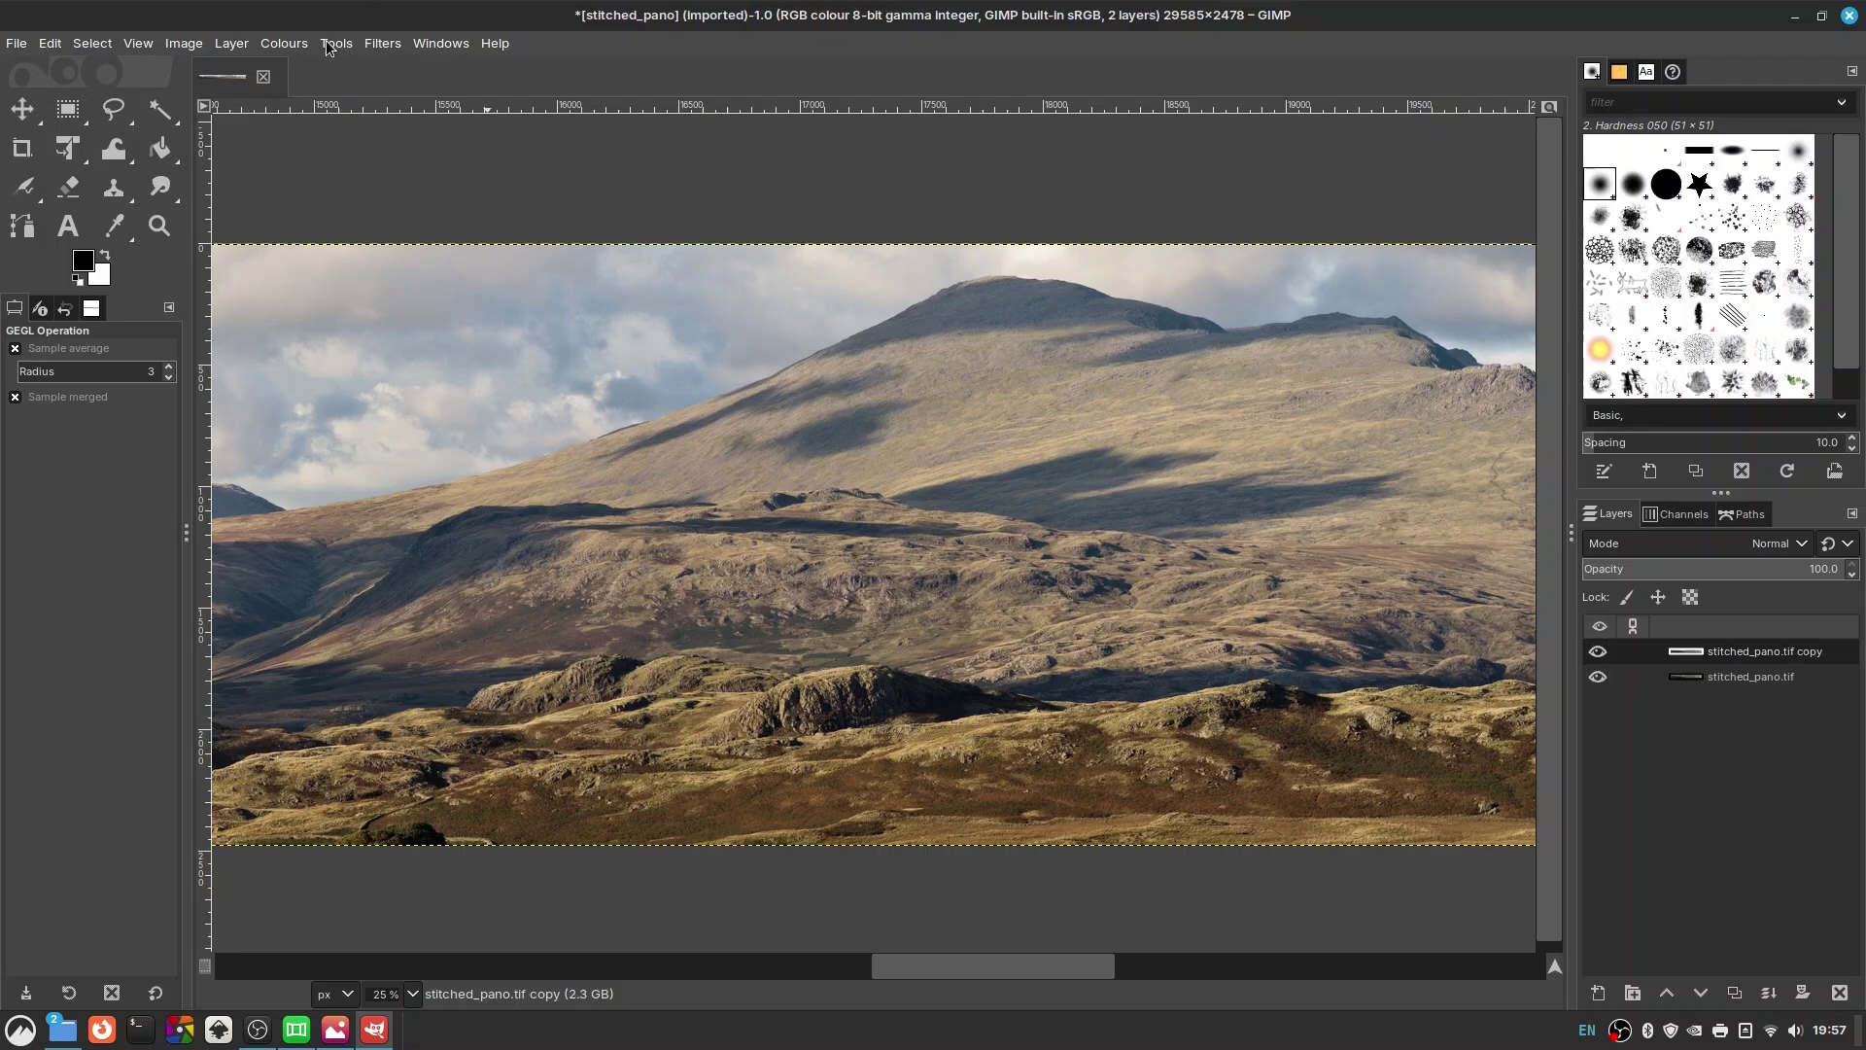
left_click(382, 43)
mouse_move(627, 216)
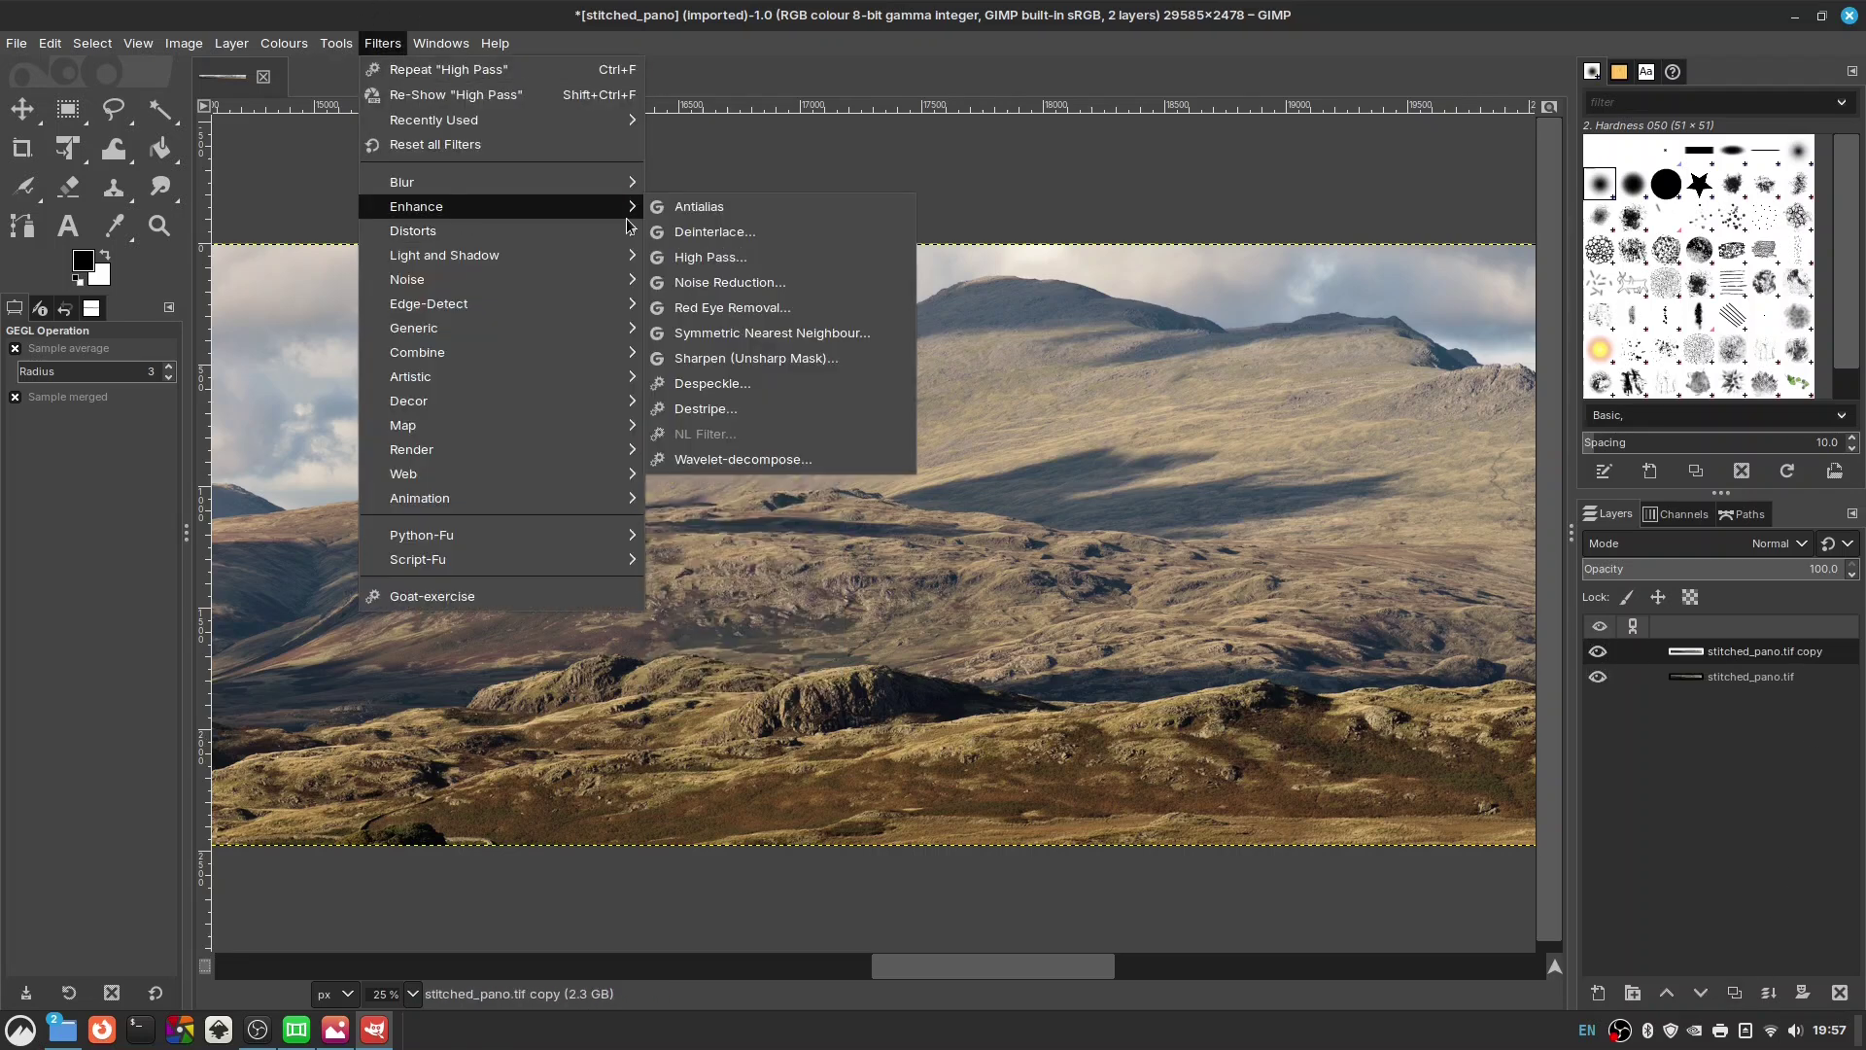
left_click(739, 257)
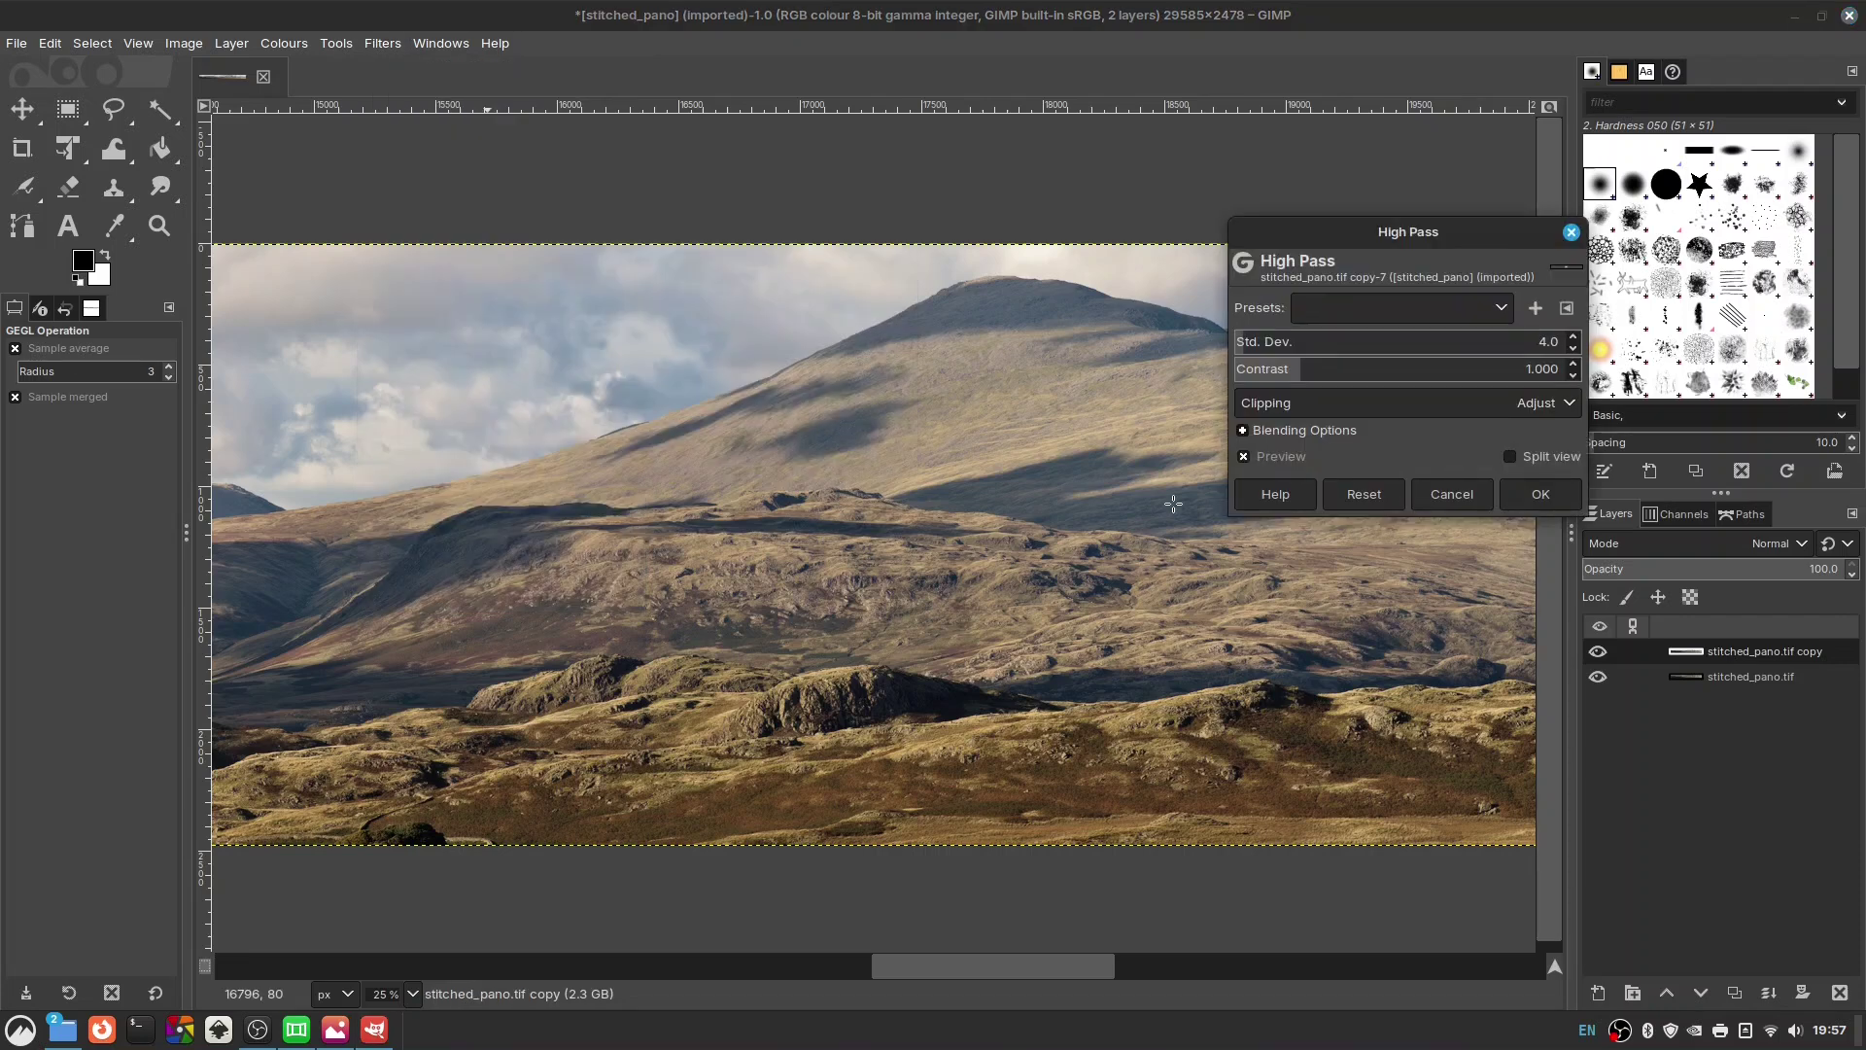
left_click(1536, 498)
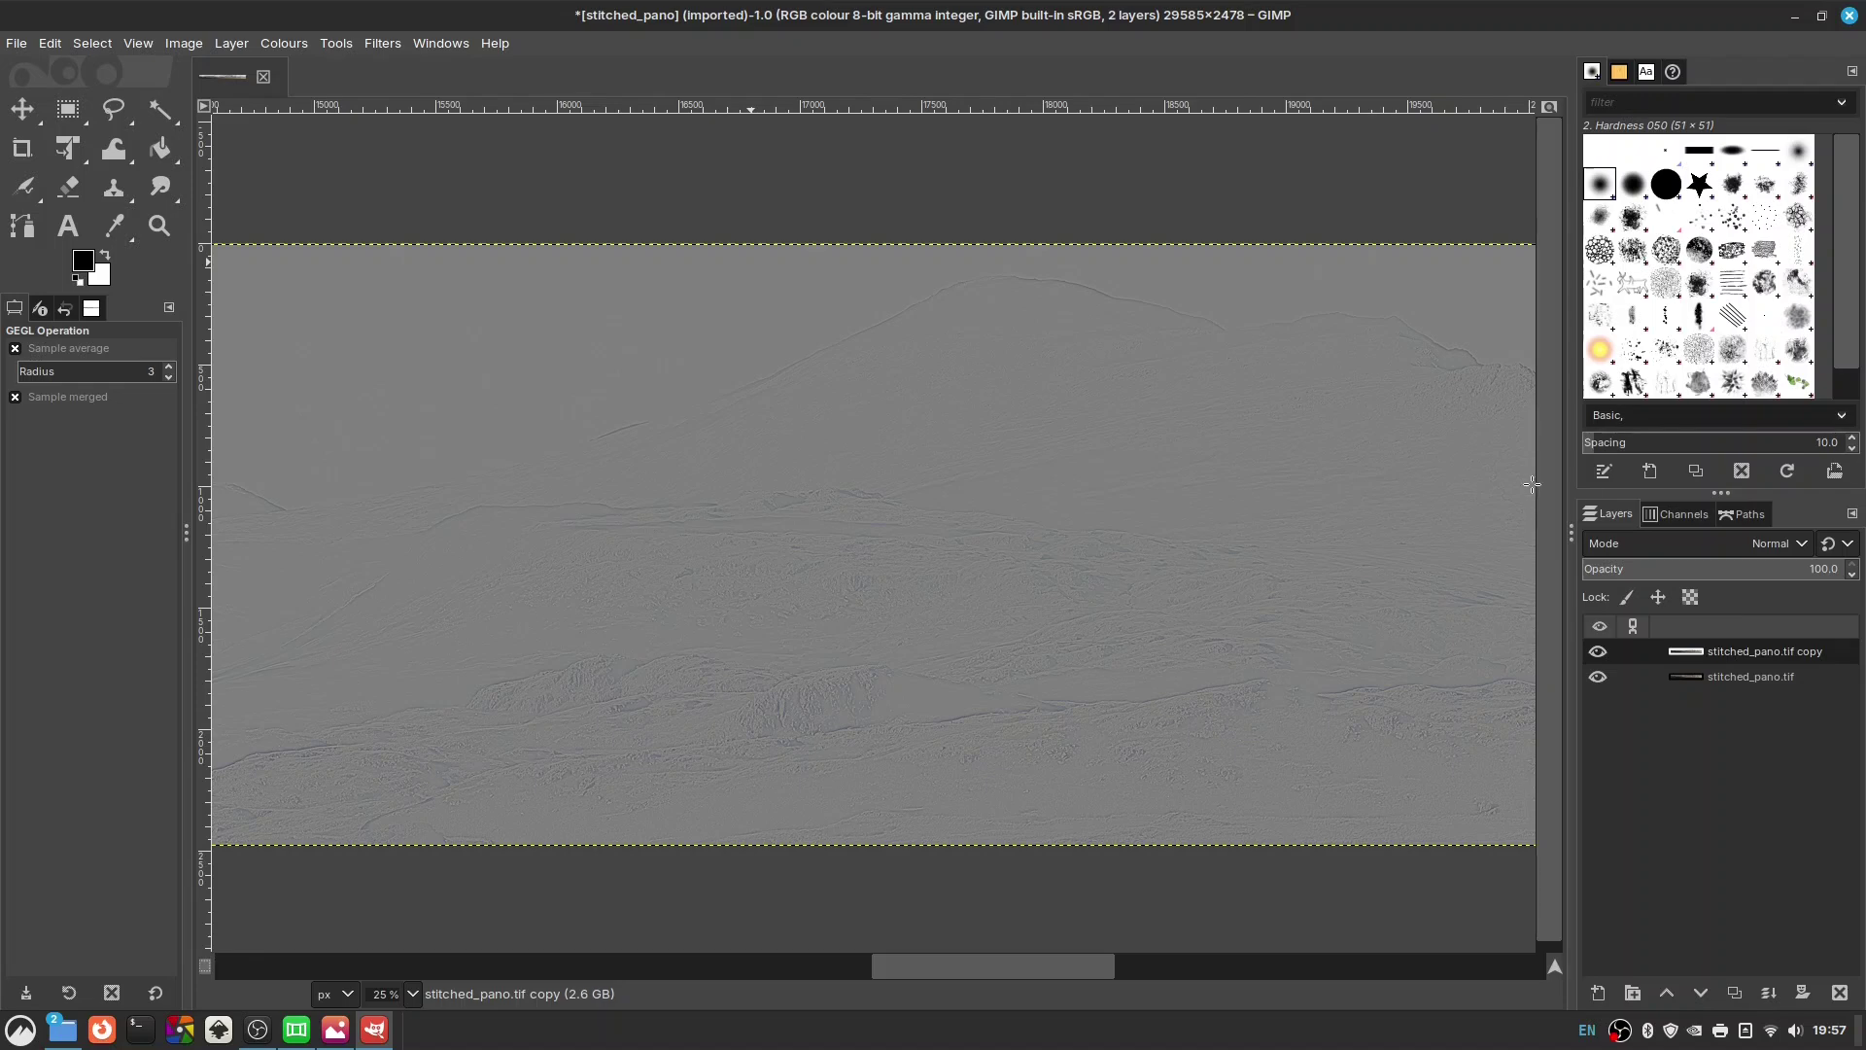
Blend the high-pass copy in Overlay mode at about 78% opacity, toggling it to compare.
left_click(1761, 545)
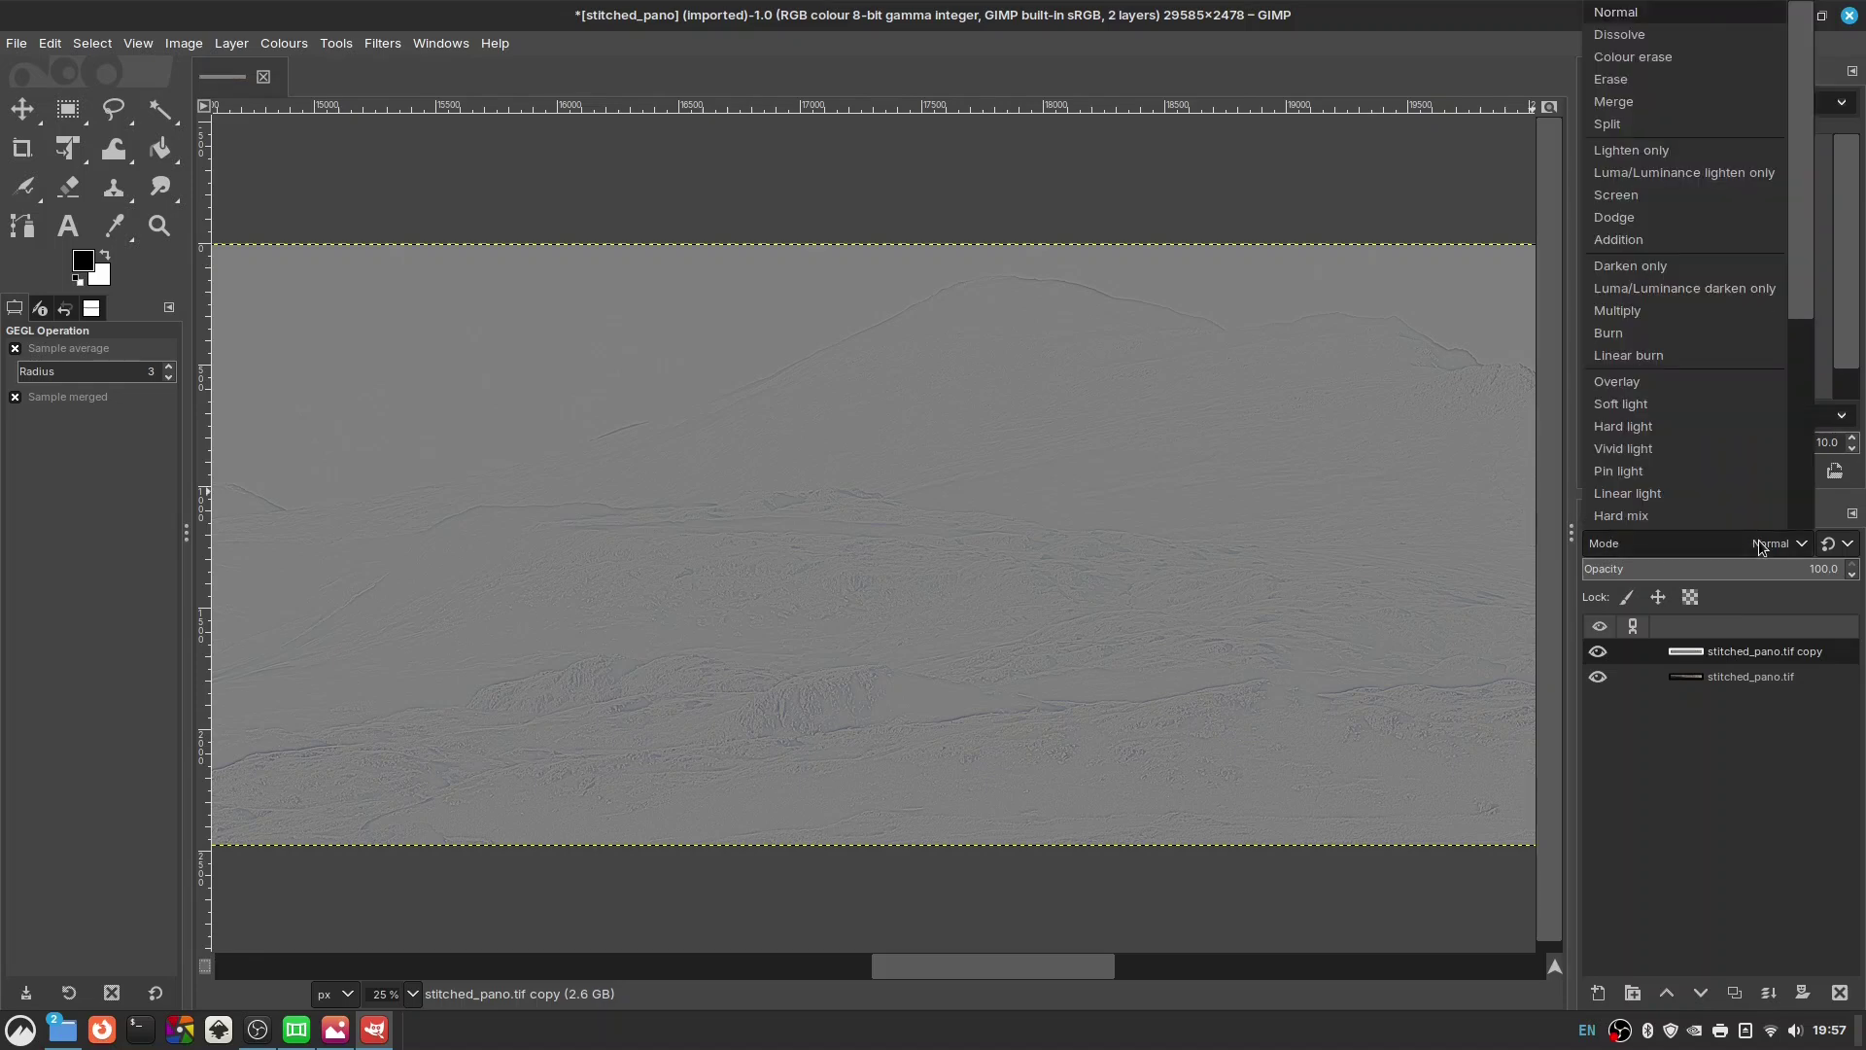
left_click(1676, 381)
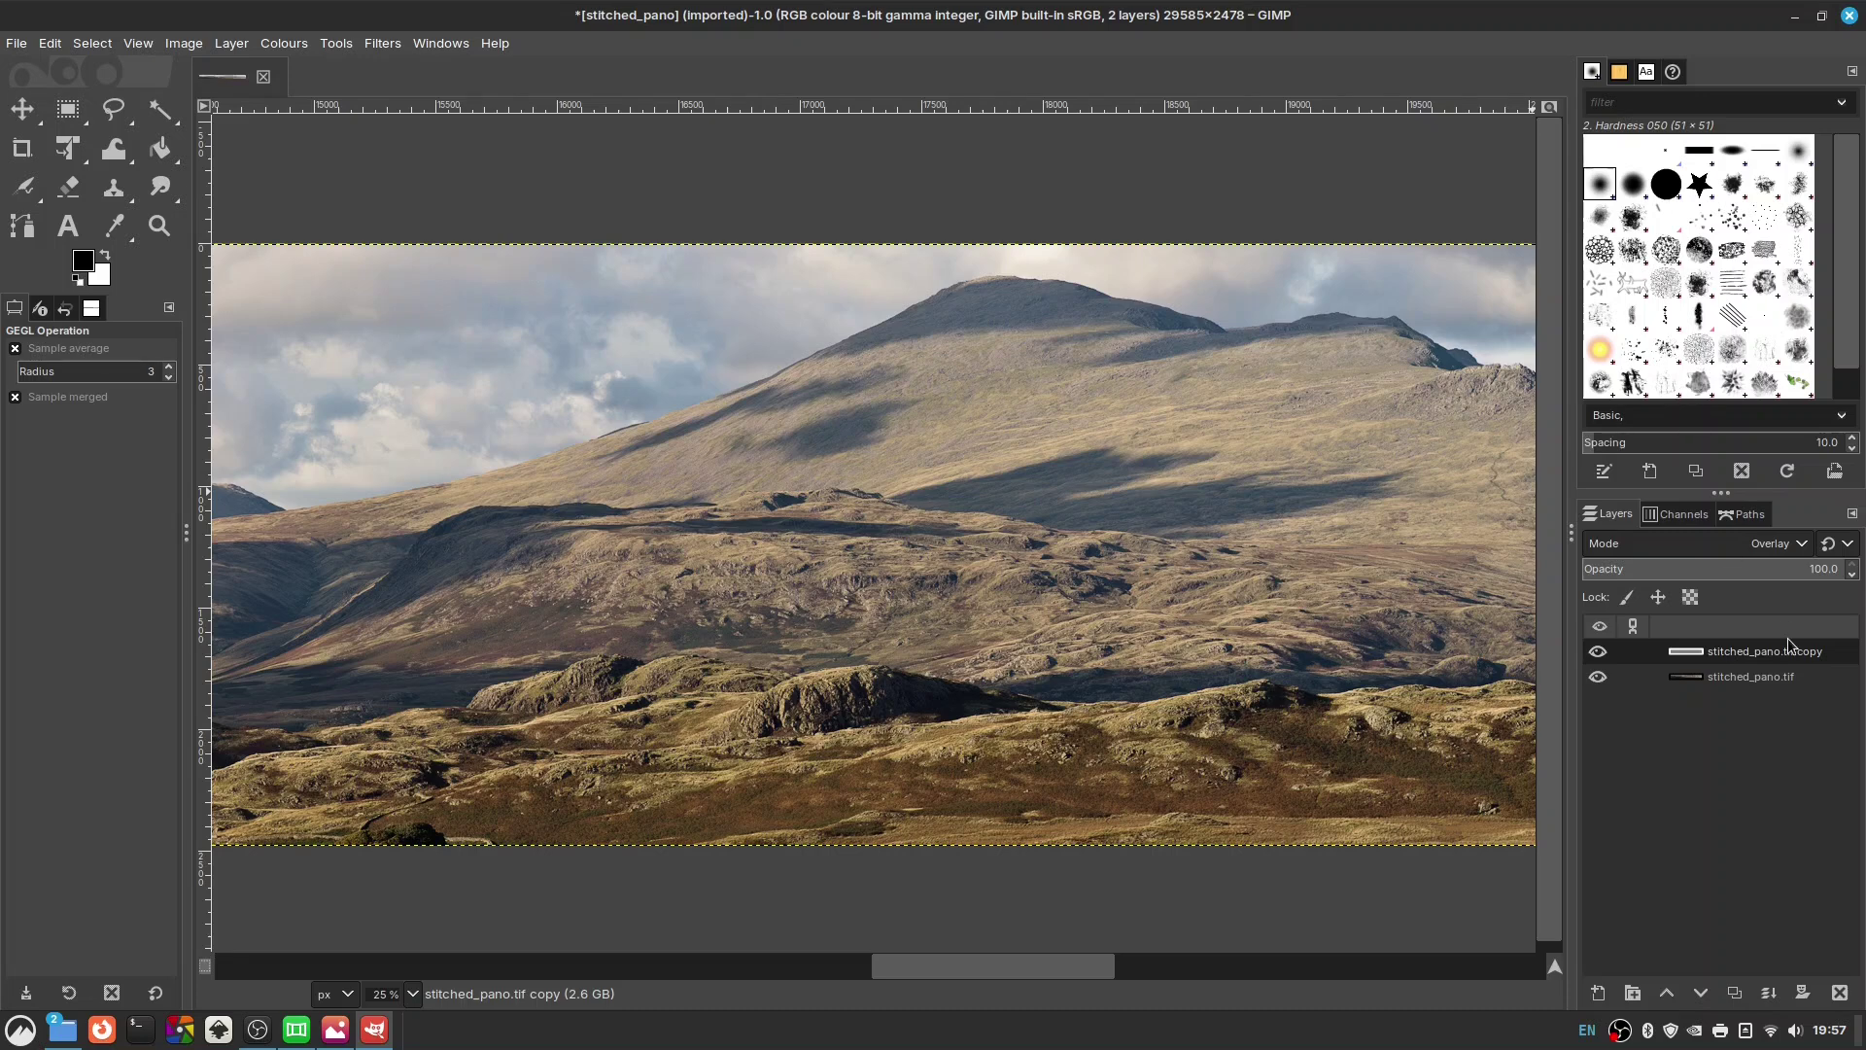
left_click_drag(1822, 575, 1787, 575)
left_click(1600, 653)
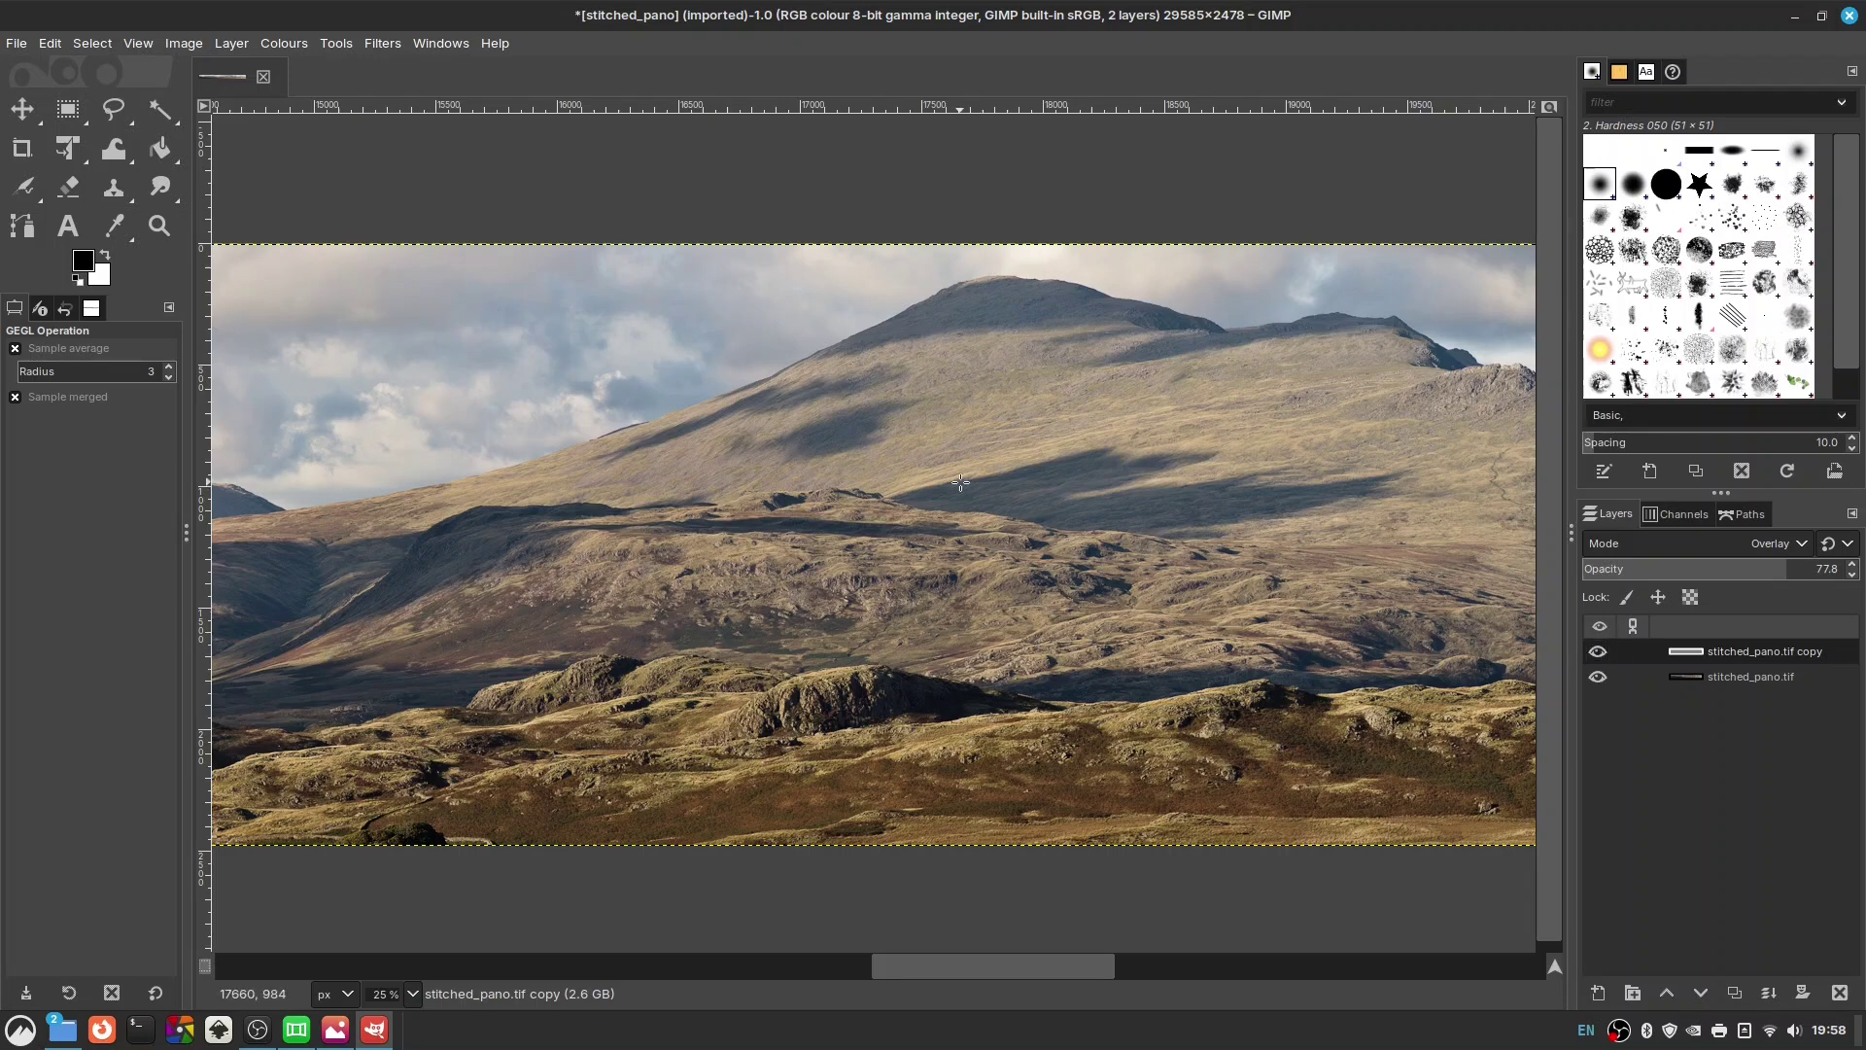
scroll(961, 482, "down", 5)
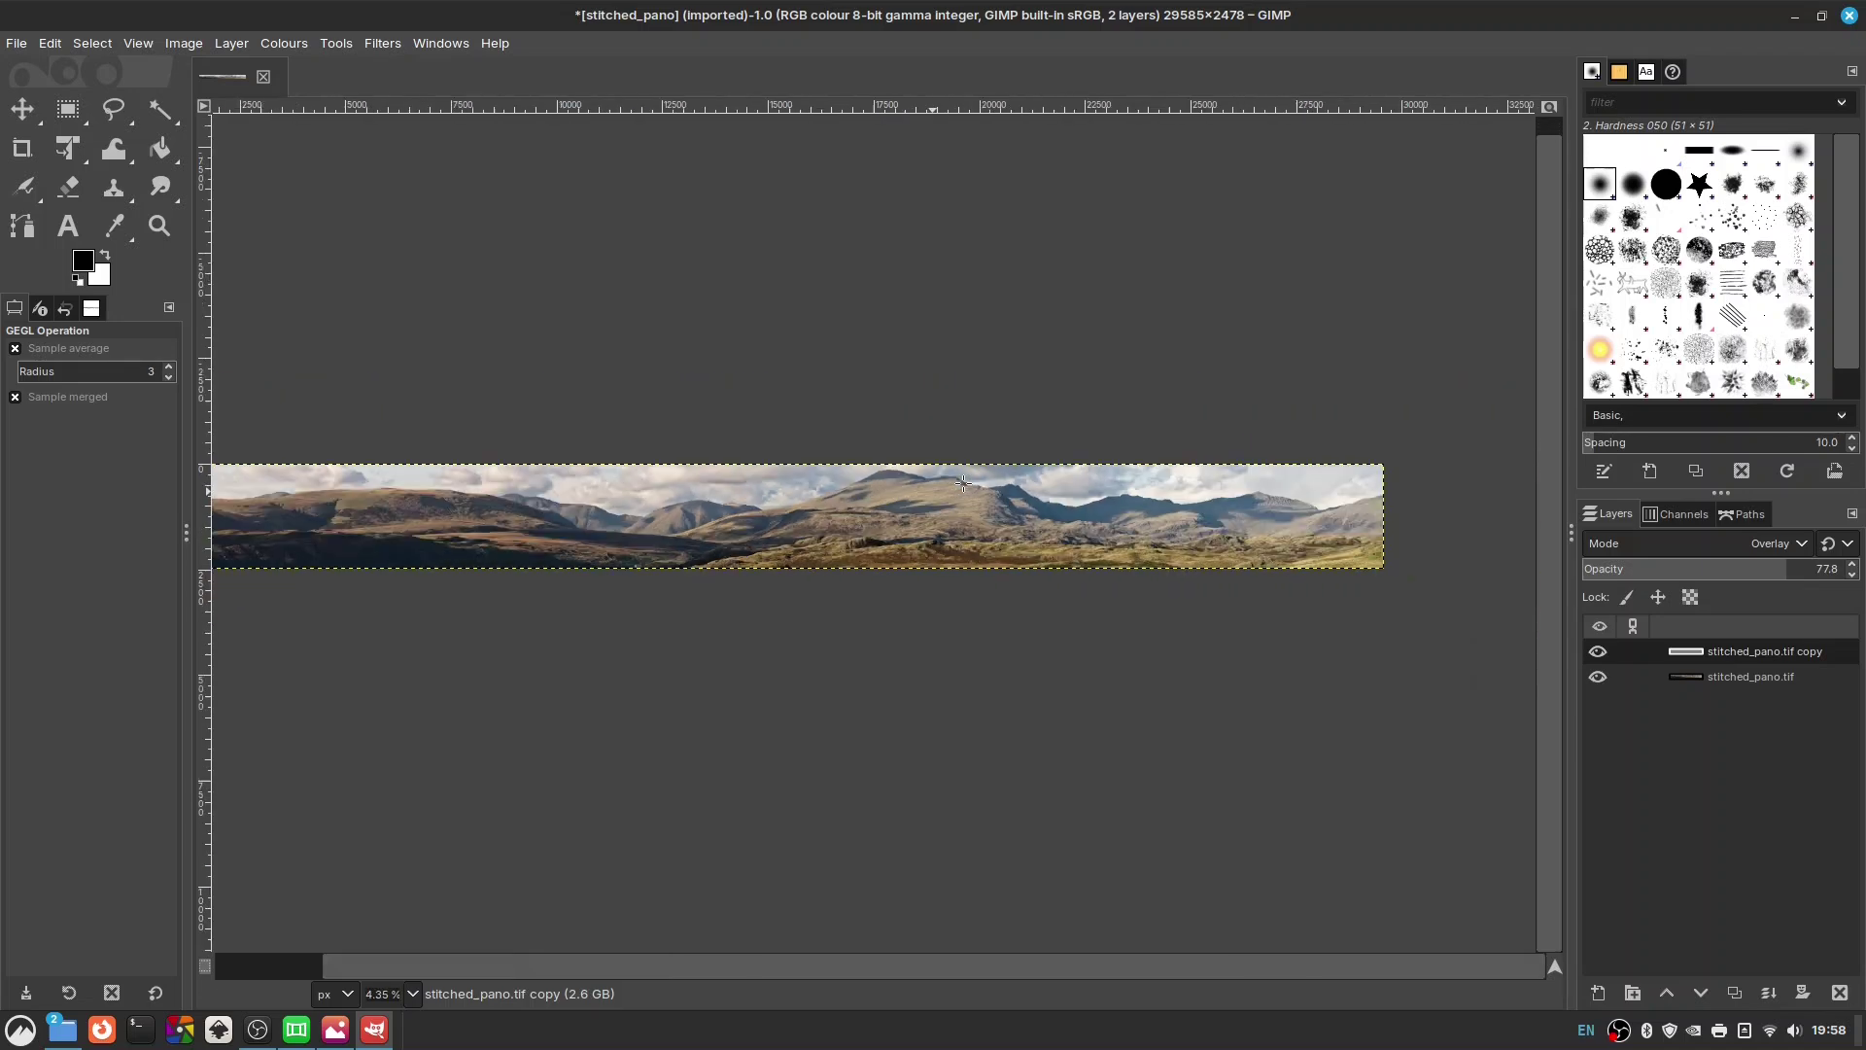
Merge the sharpening layer down and enlarge the canvas to 29821×2714 pixels, centred.
left_click(1775, 1001)
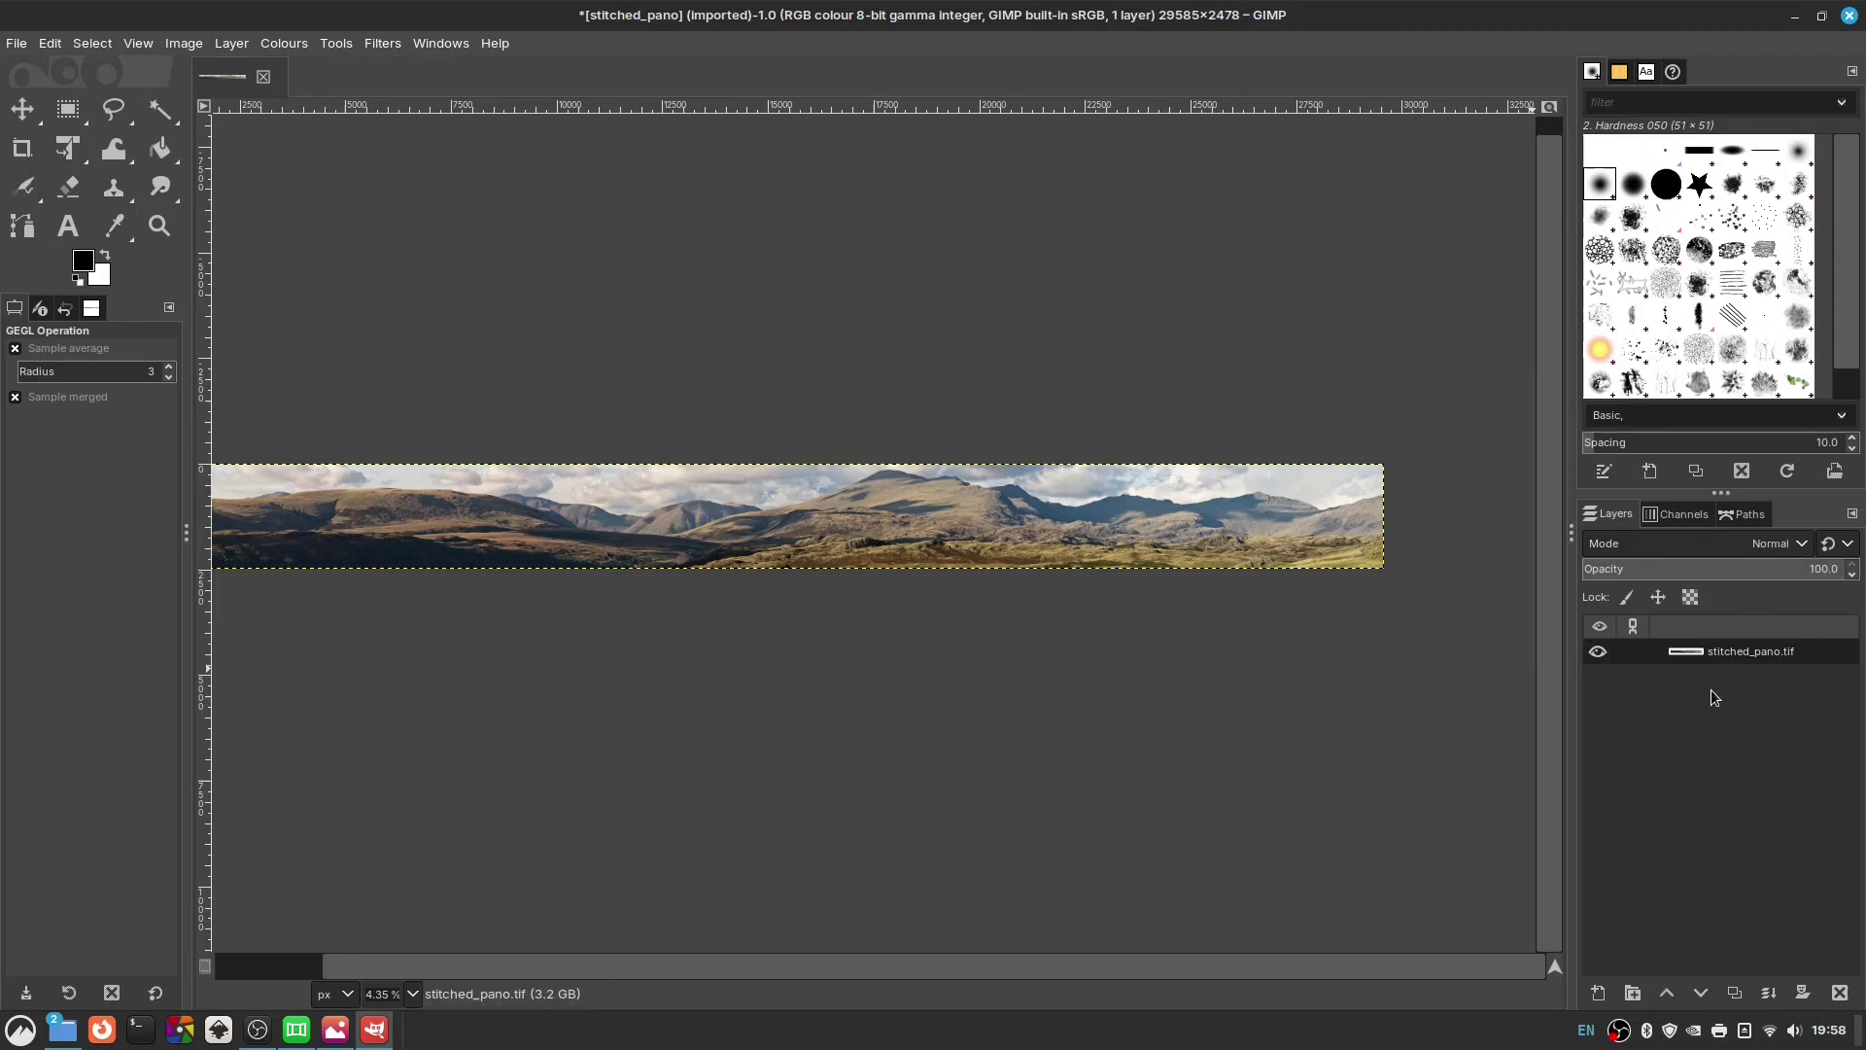
left_click_drag(946, 597, 1032, 628)
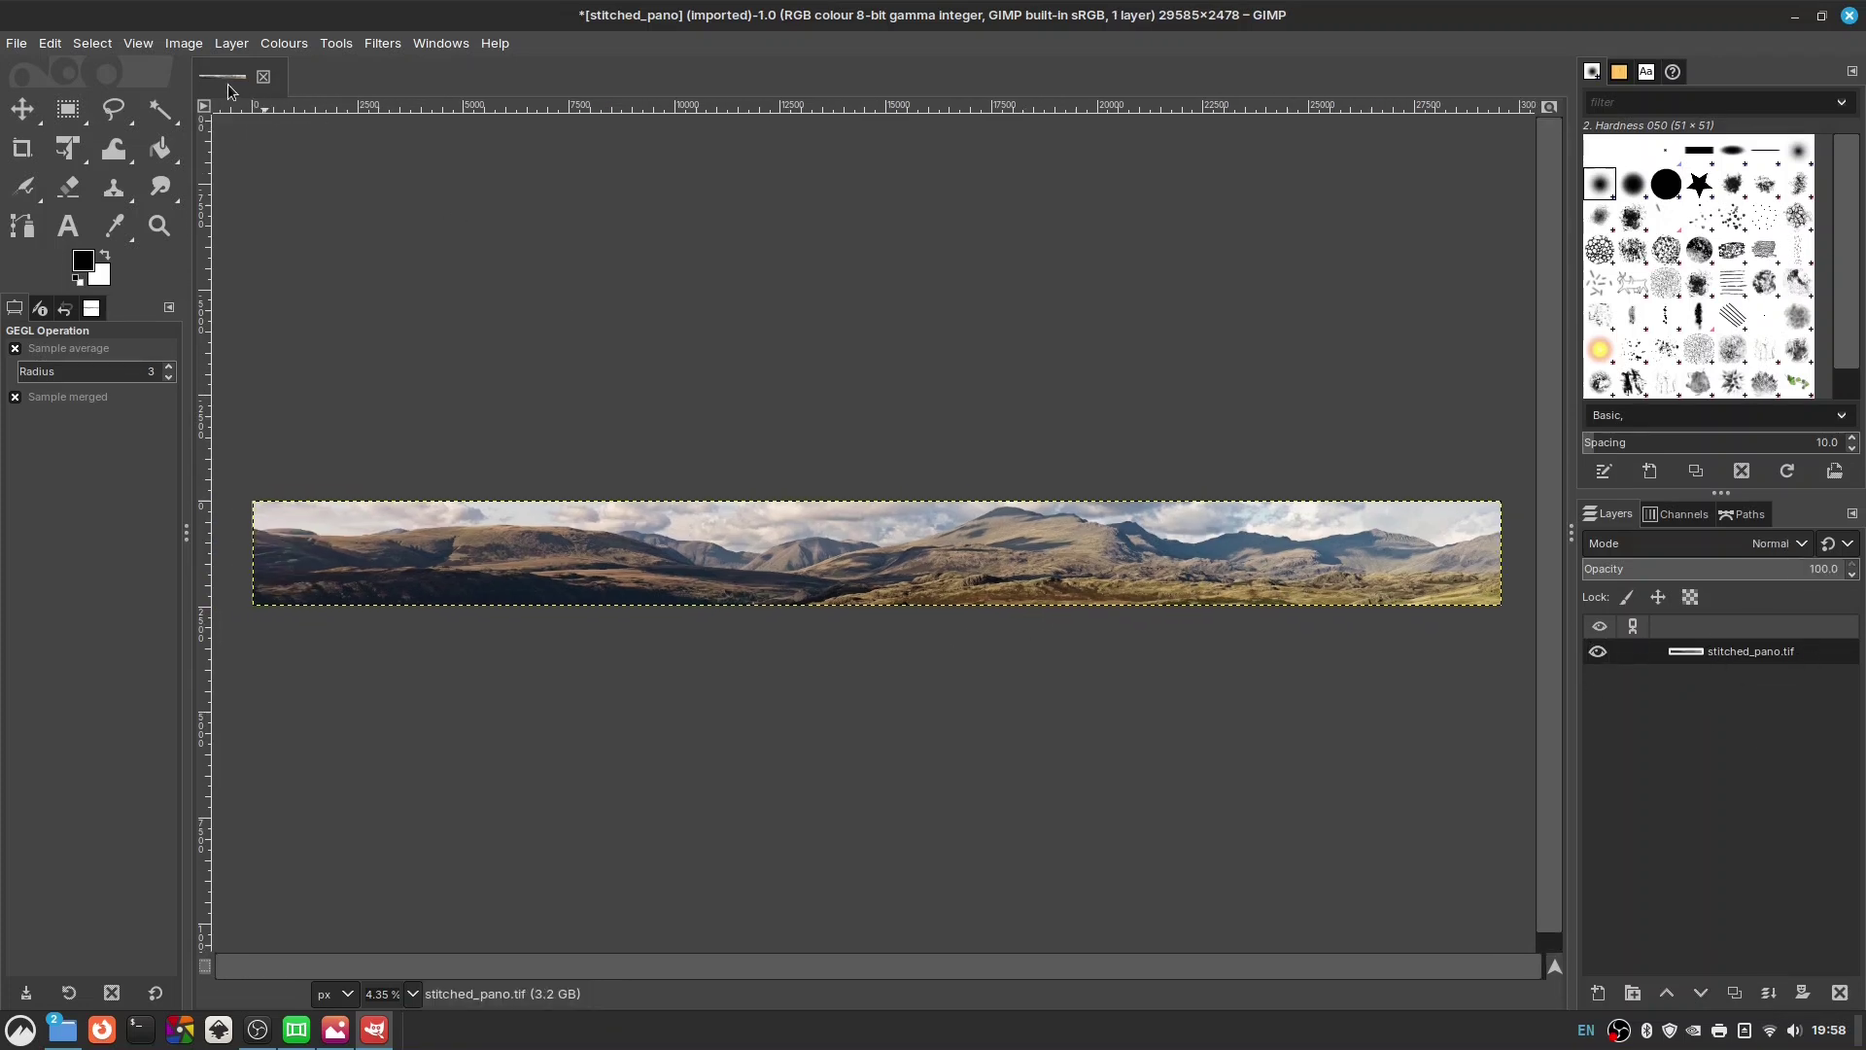
left_click(206, 43)
left_click(206, 44)
left_click(199, 43)
left_click(258, 218)
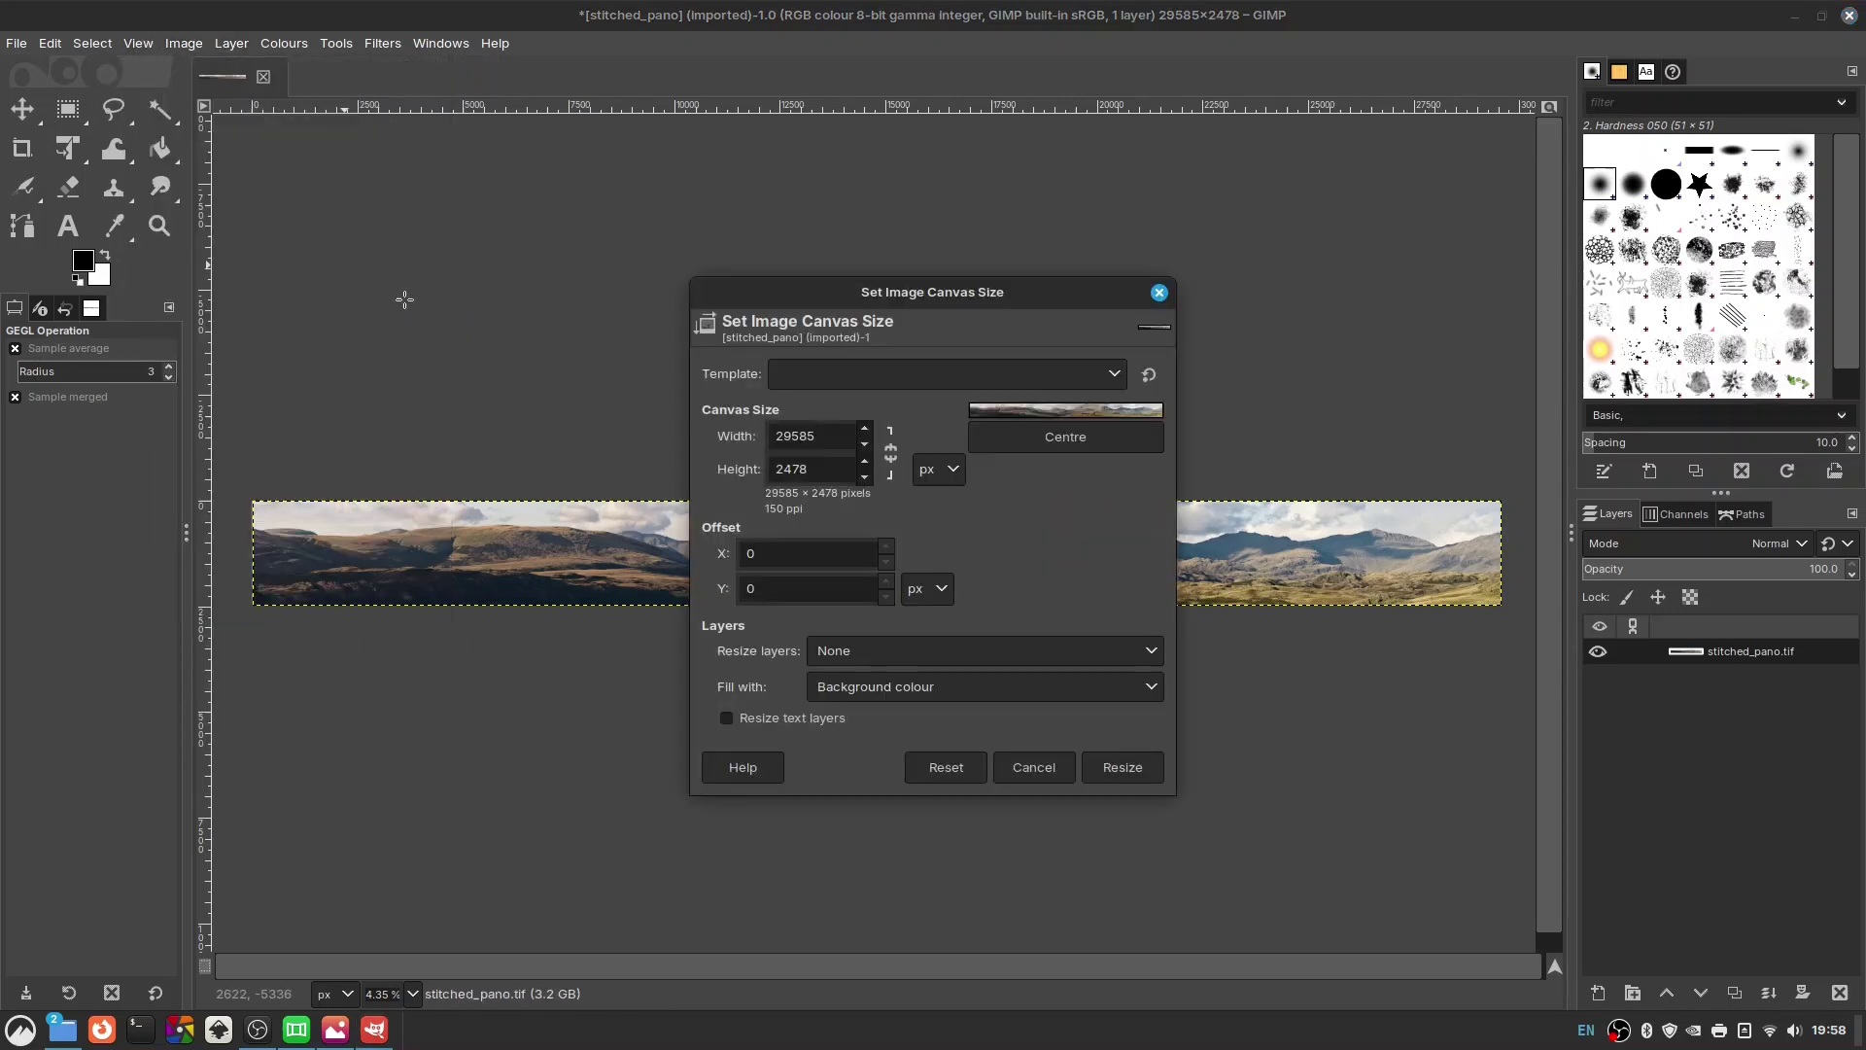
left_click(949, 480)
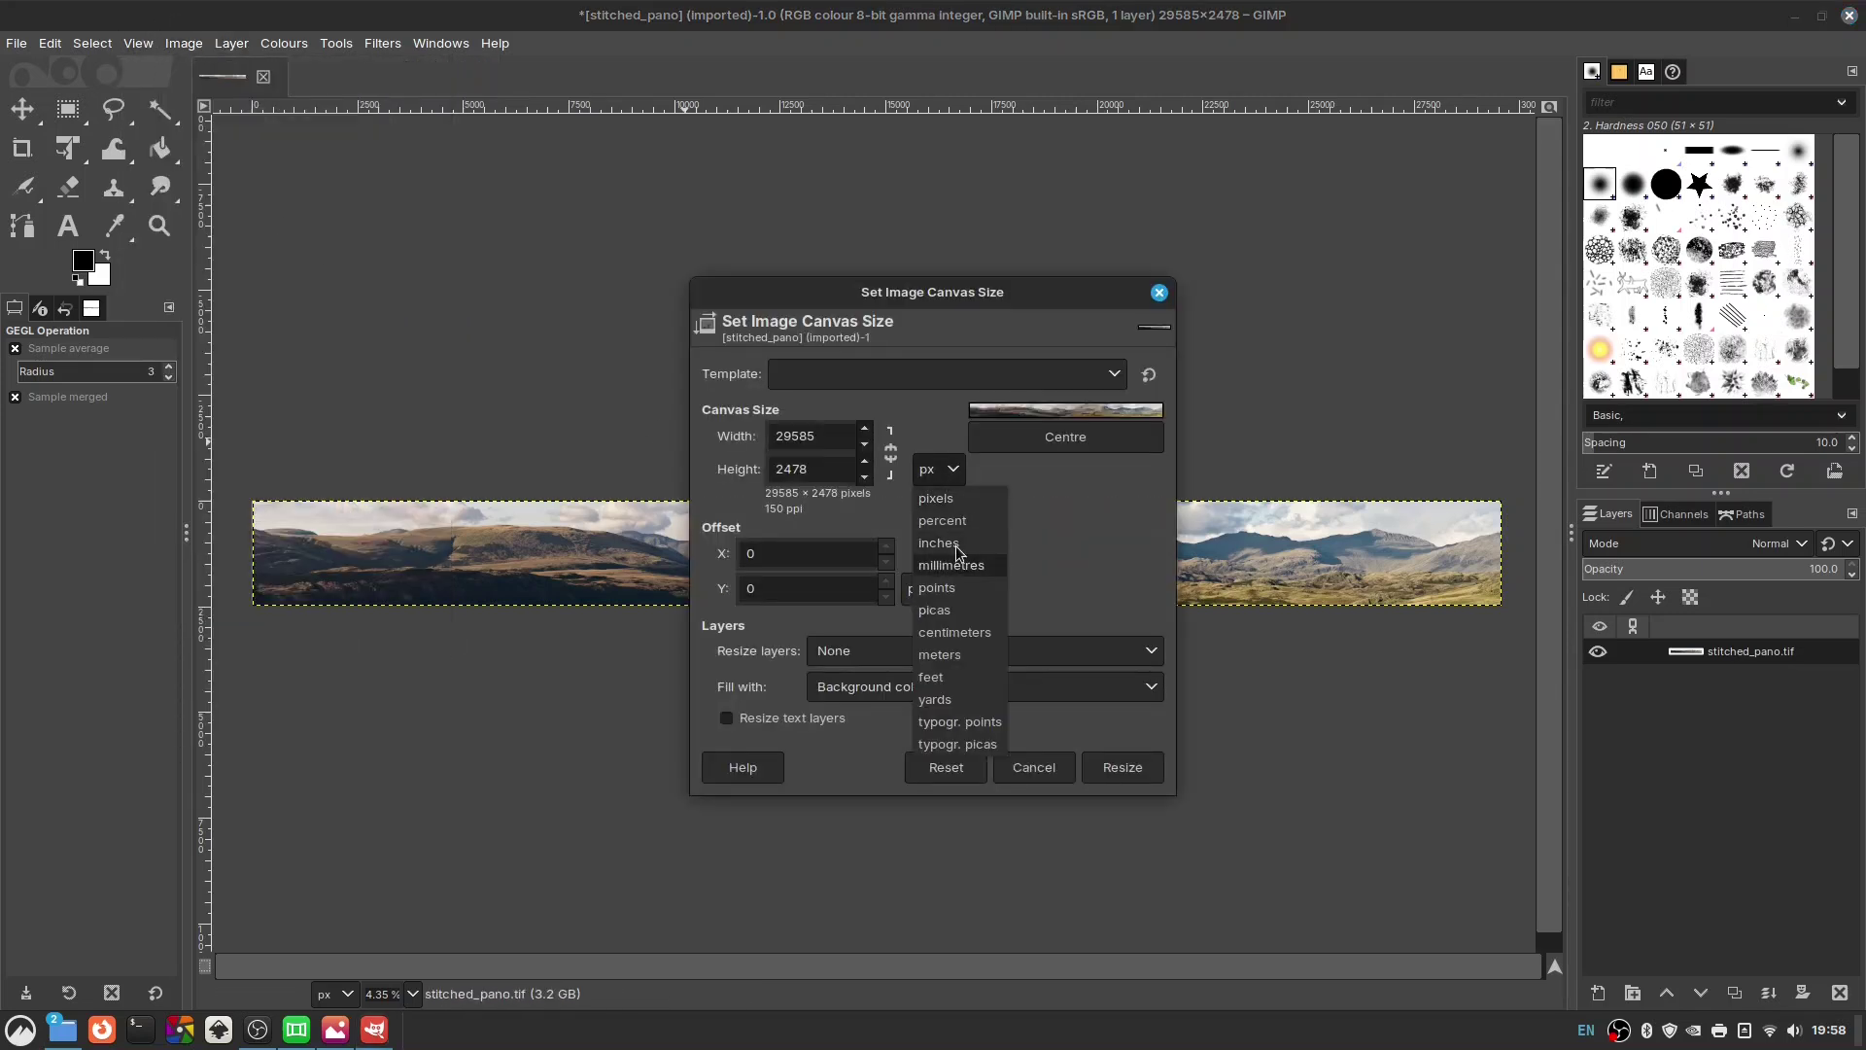
left_click(969, 635)
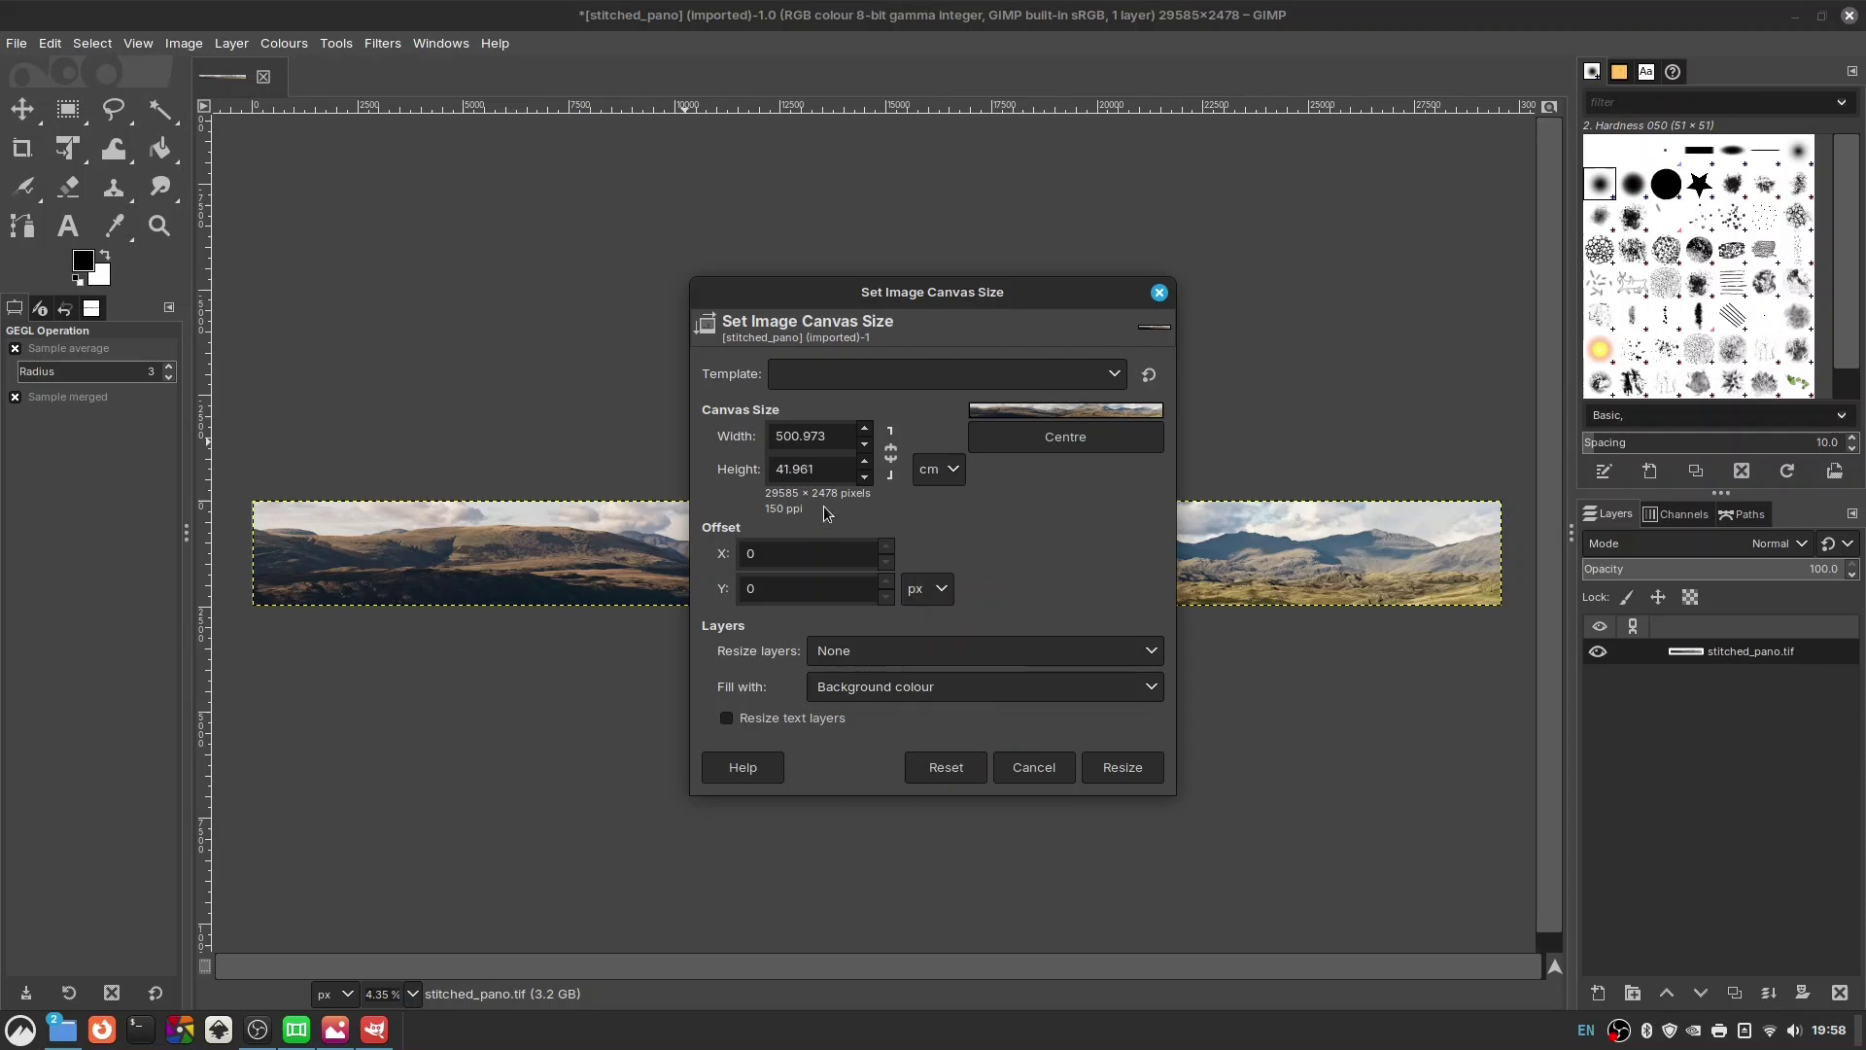
left_click(796, 437)
left_click(792, 470)
key("BackSpace")
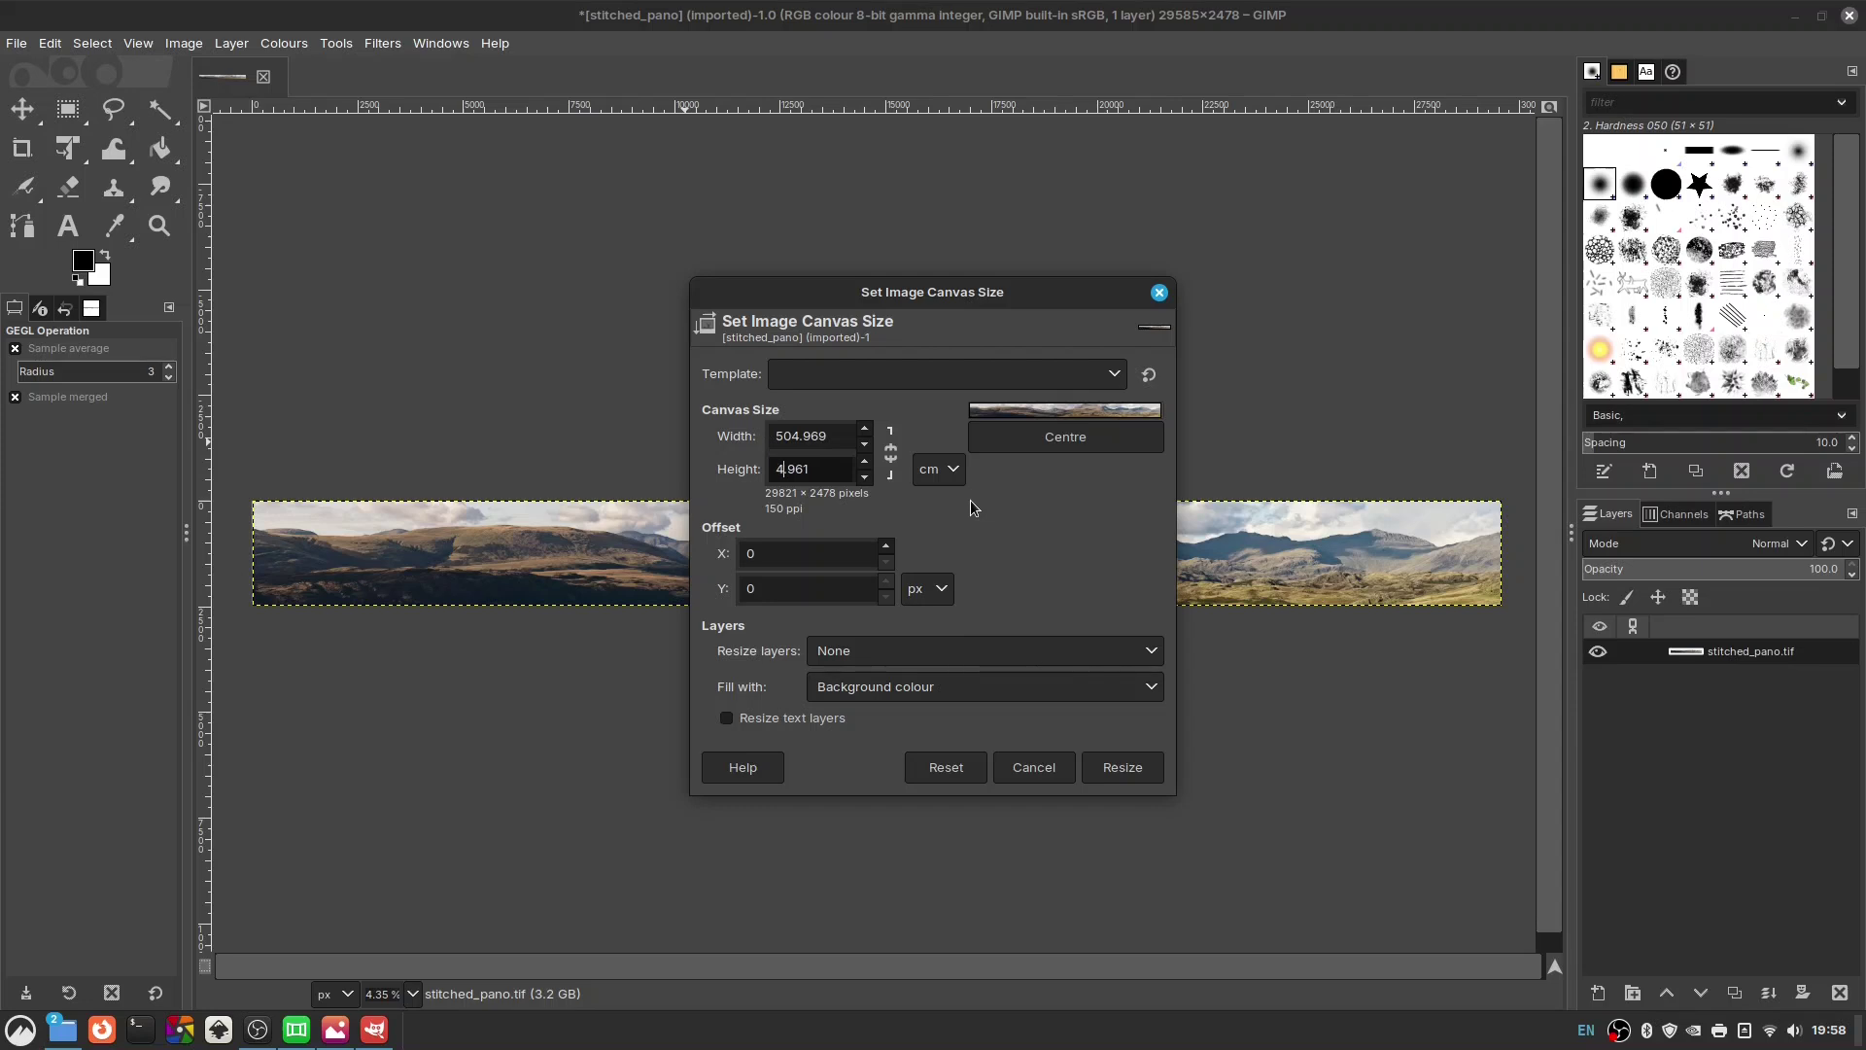
type("5")
left_click(1054, 444)
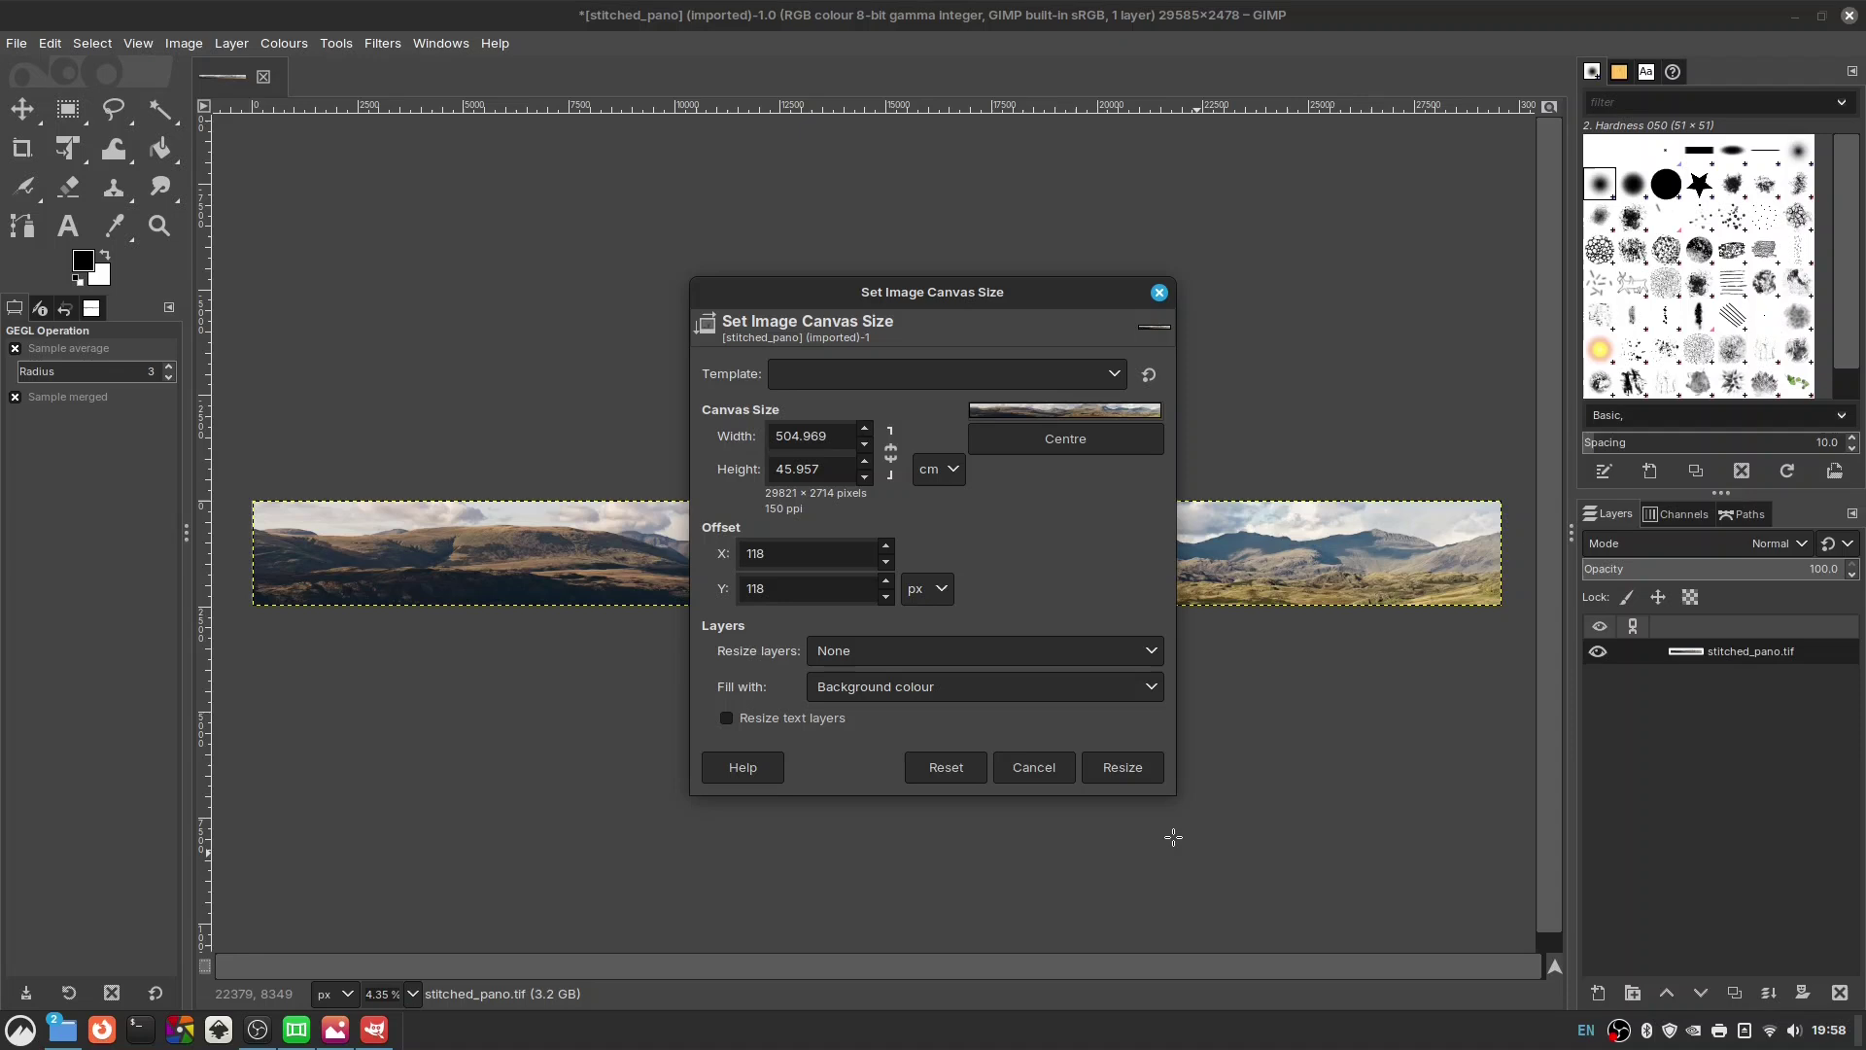
left_click(1123, 768)
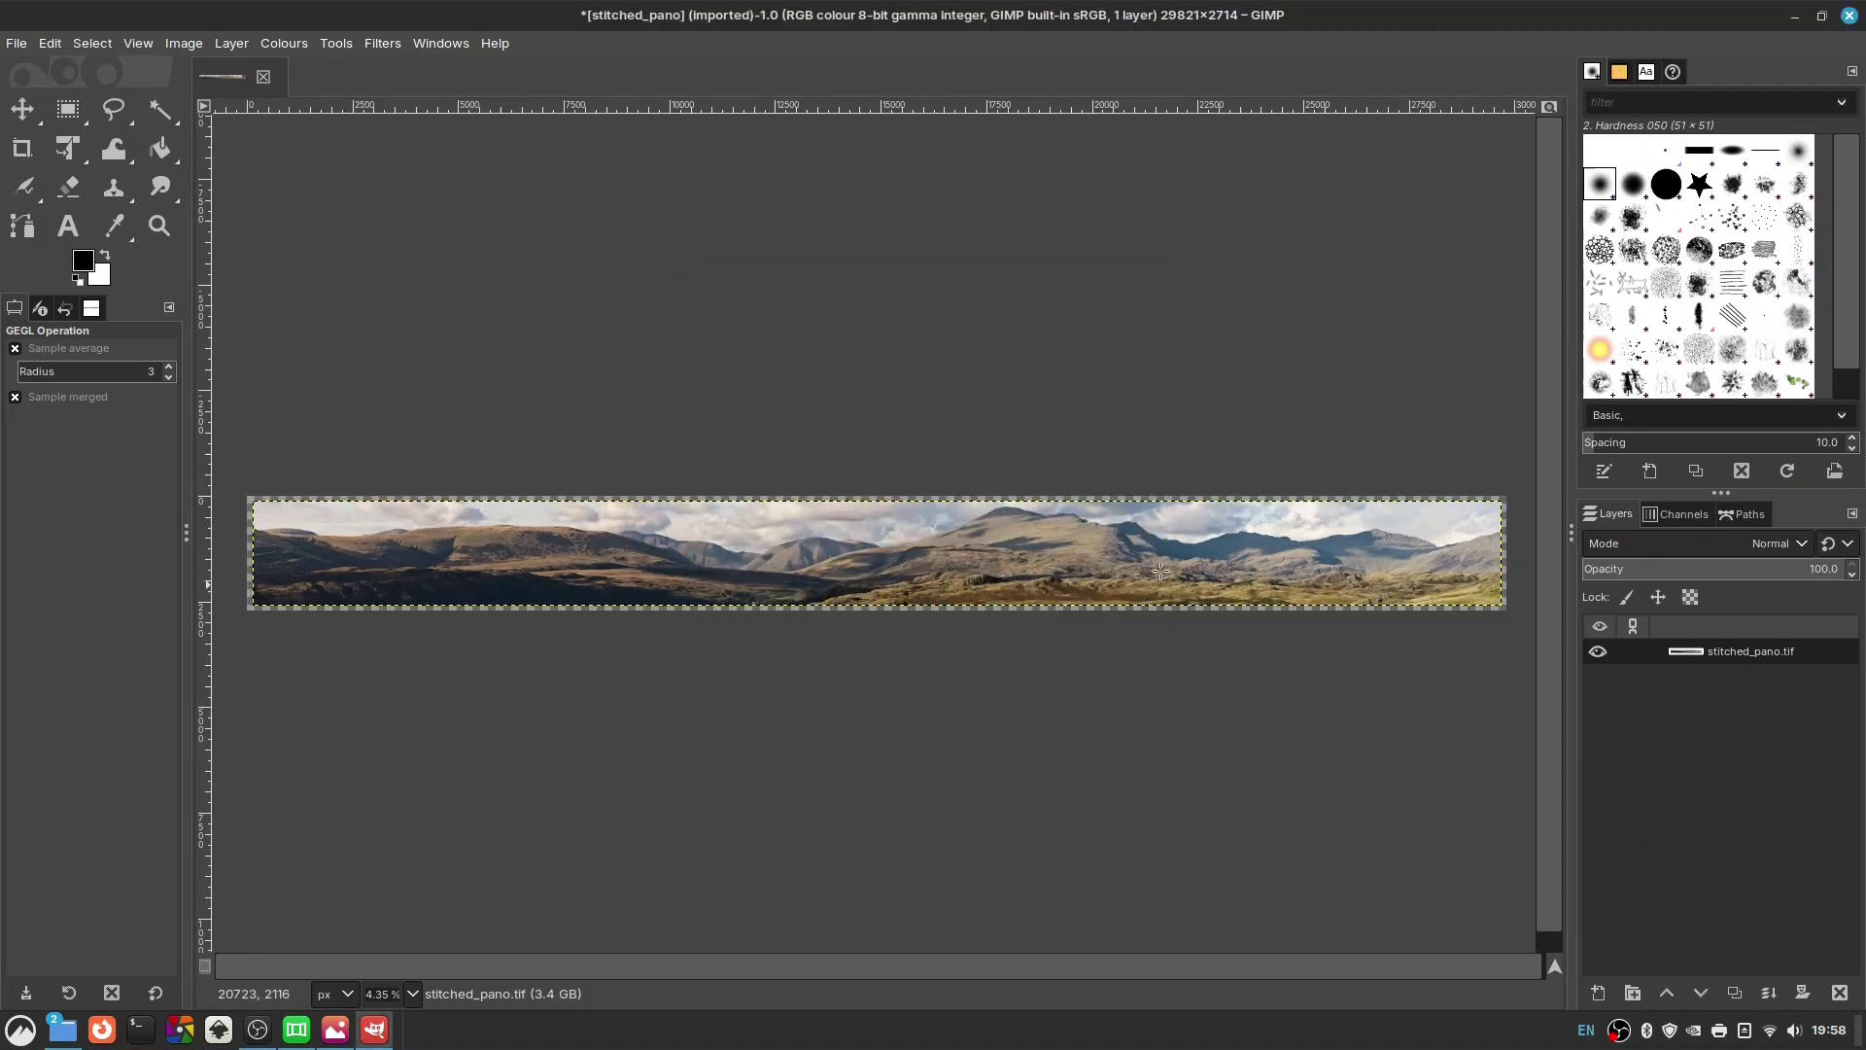
Add a new White-filled layer and place it beneath stitched_pano.tif.
left_click(1599, 992)
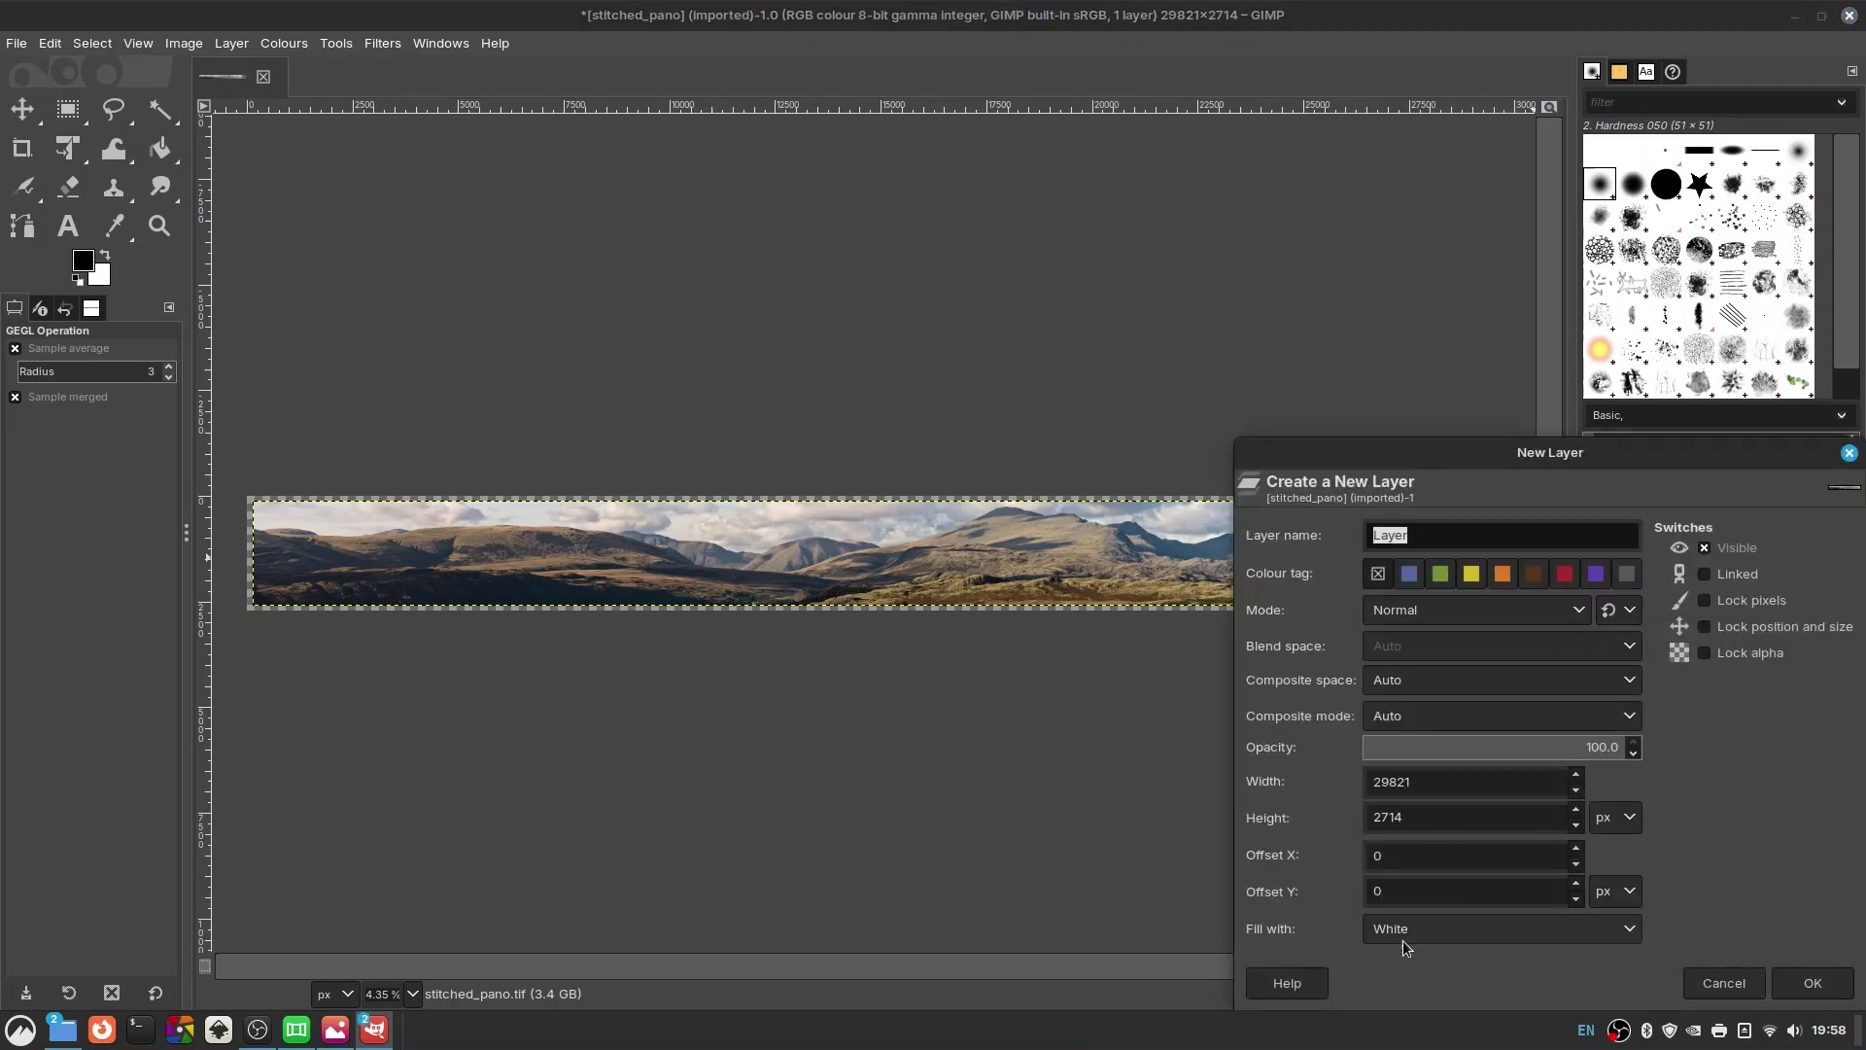
left_click(1813, 983)
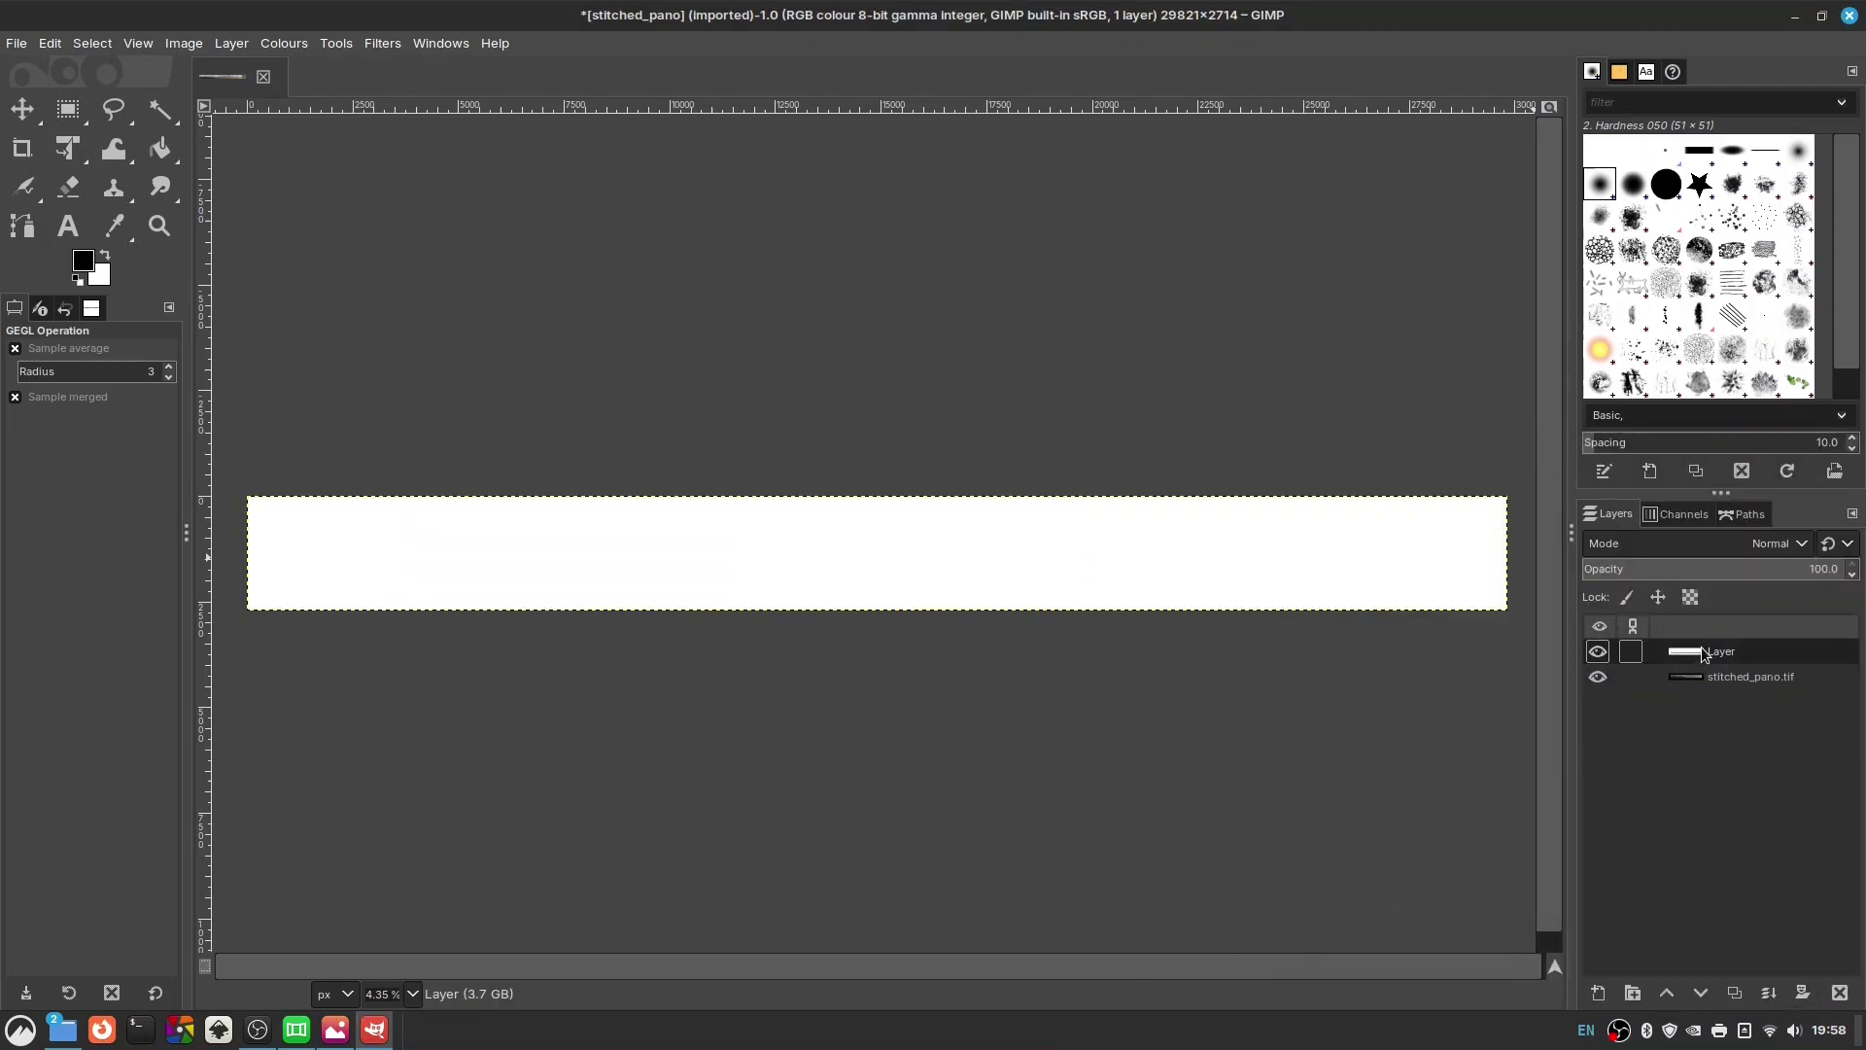
left_click_drag(1716, 651, 1708, 692)
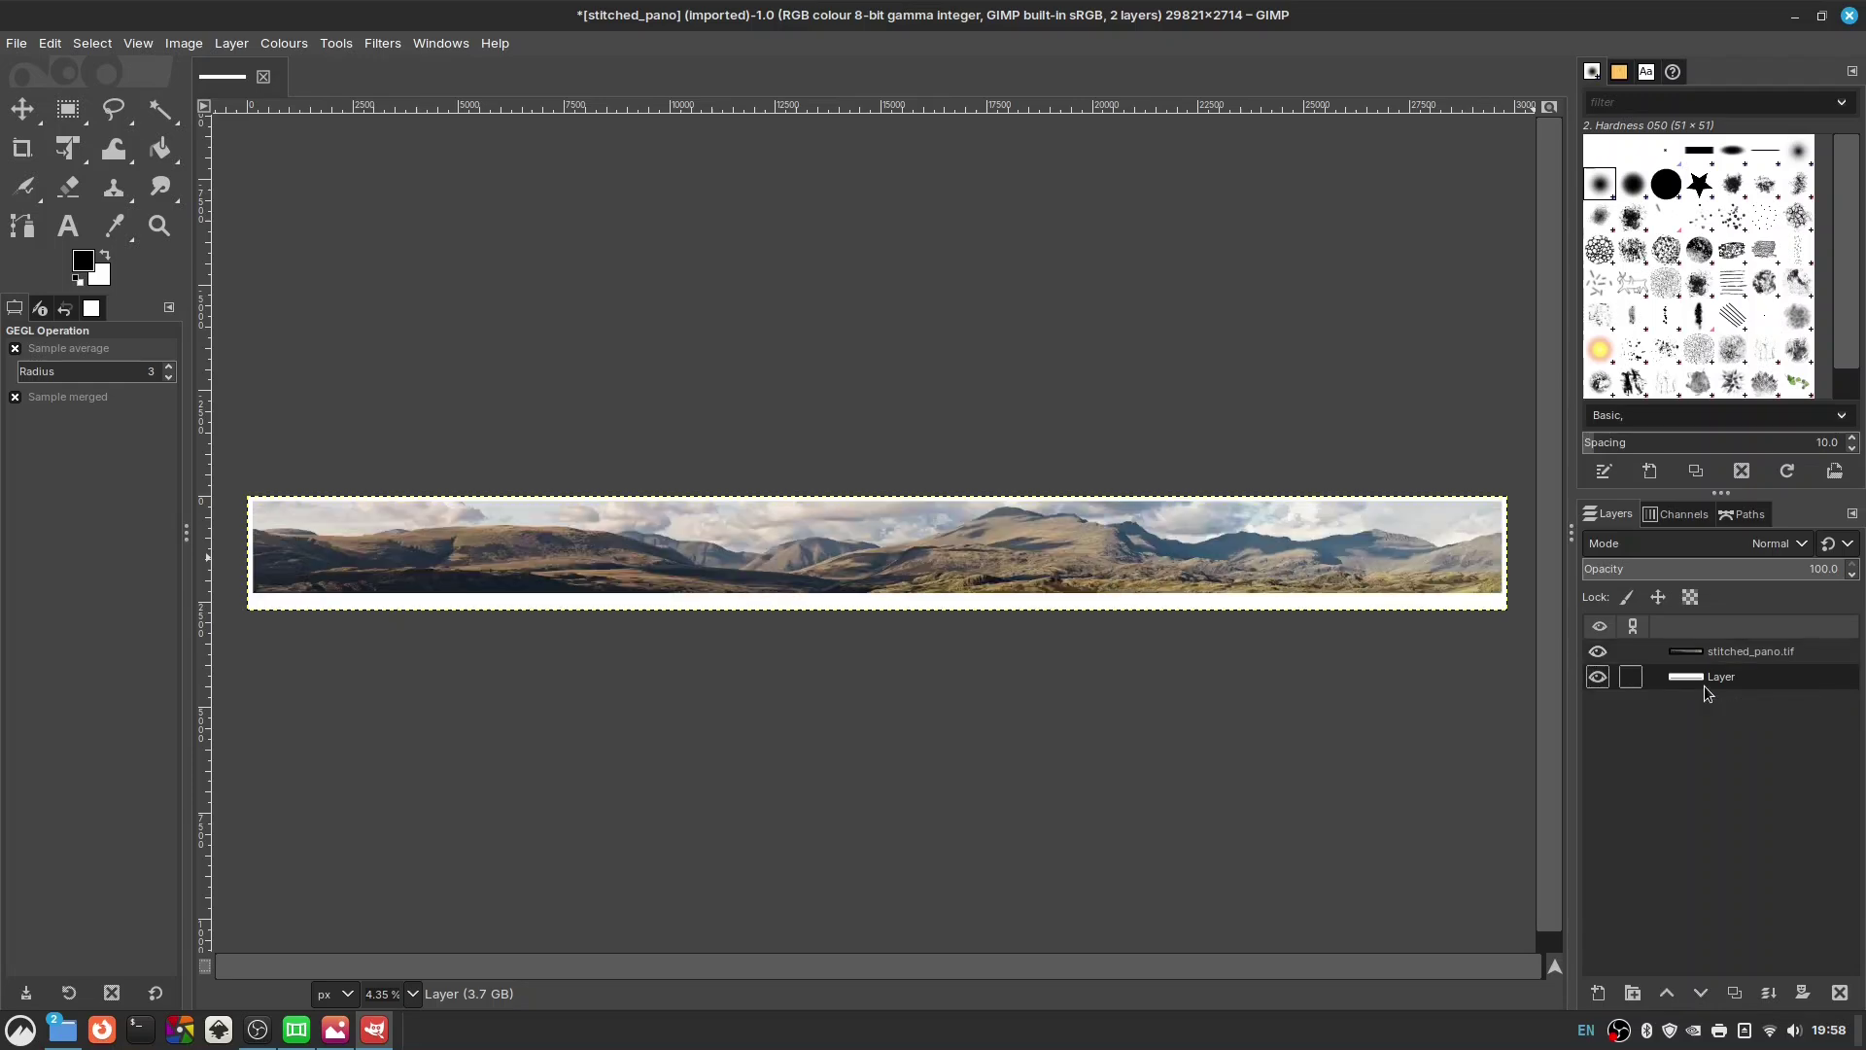
Pan and scroll along the panorama to inspect the white border on its edges.
scroll(822, 552, "up", 5)
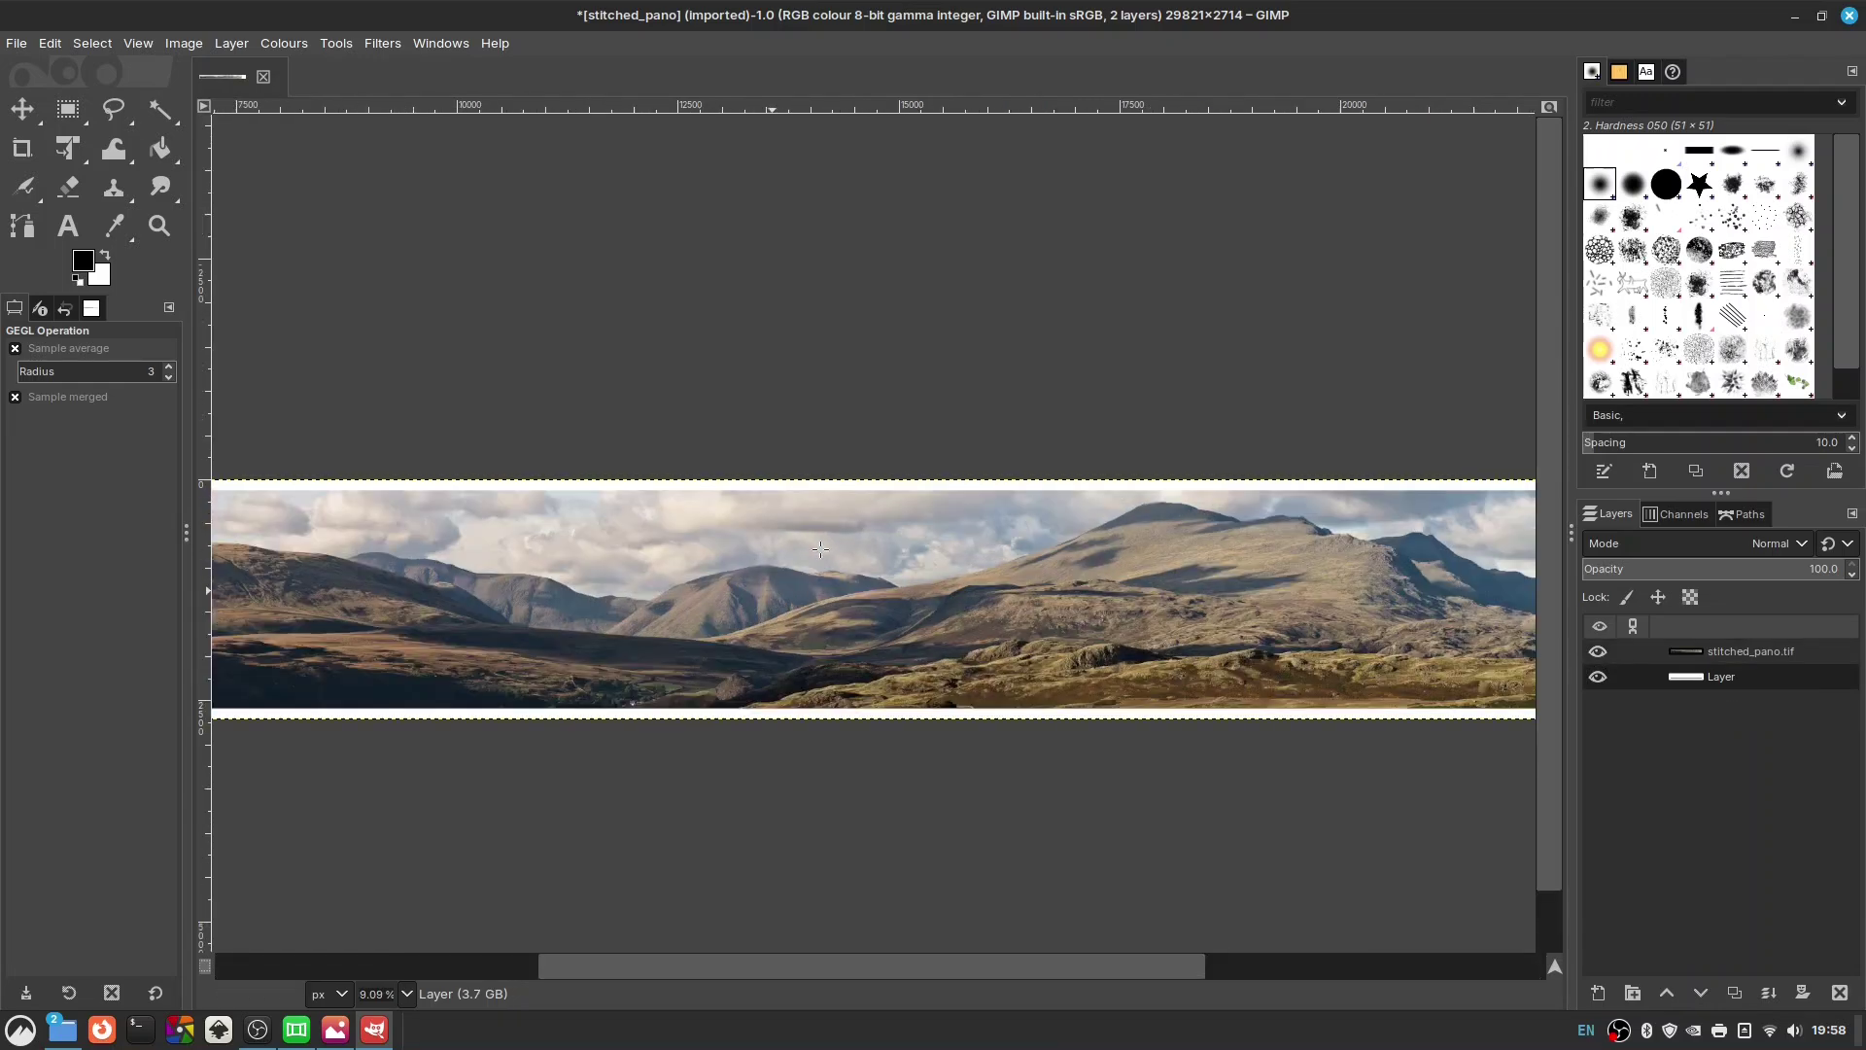
scroll(821, 552, "down", 2)
left_click_drag(844, 546, 591, 545)
scroll(1069, 525, "right", 10)
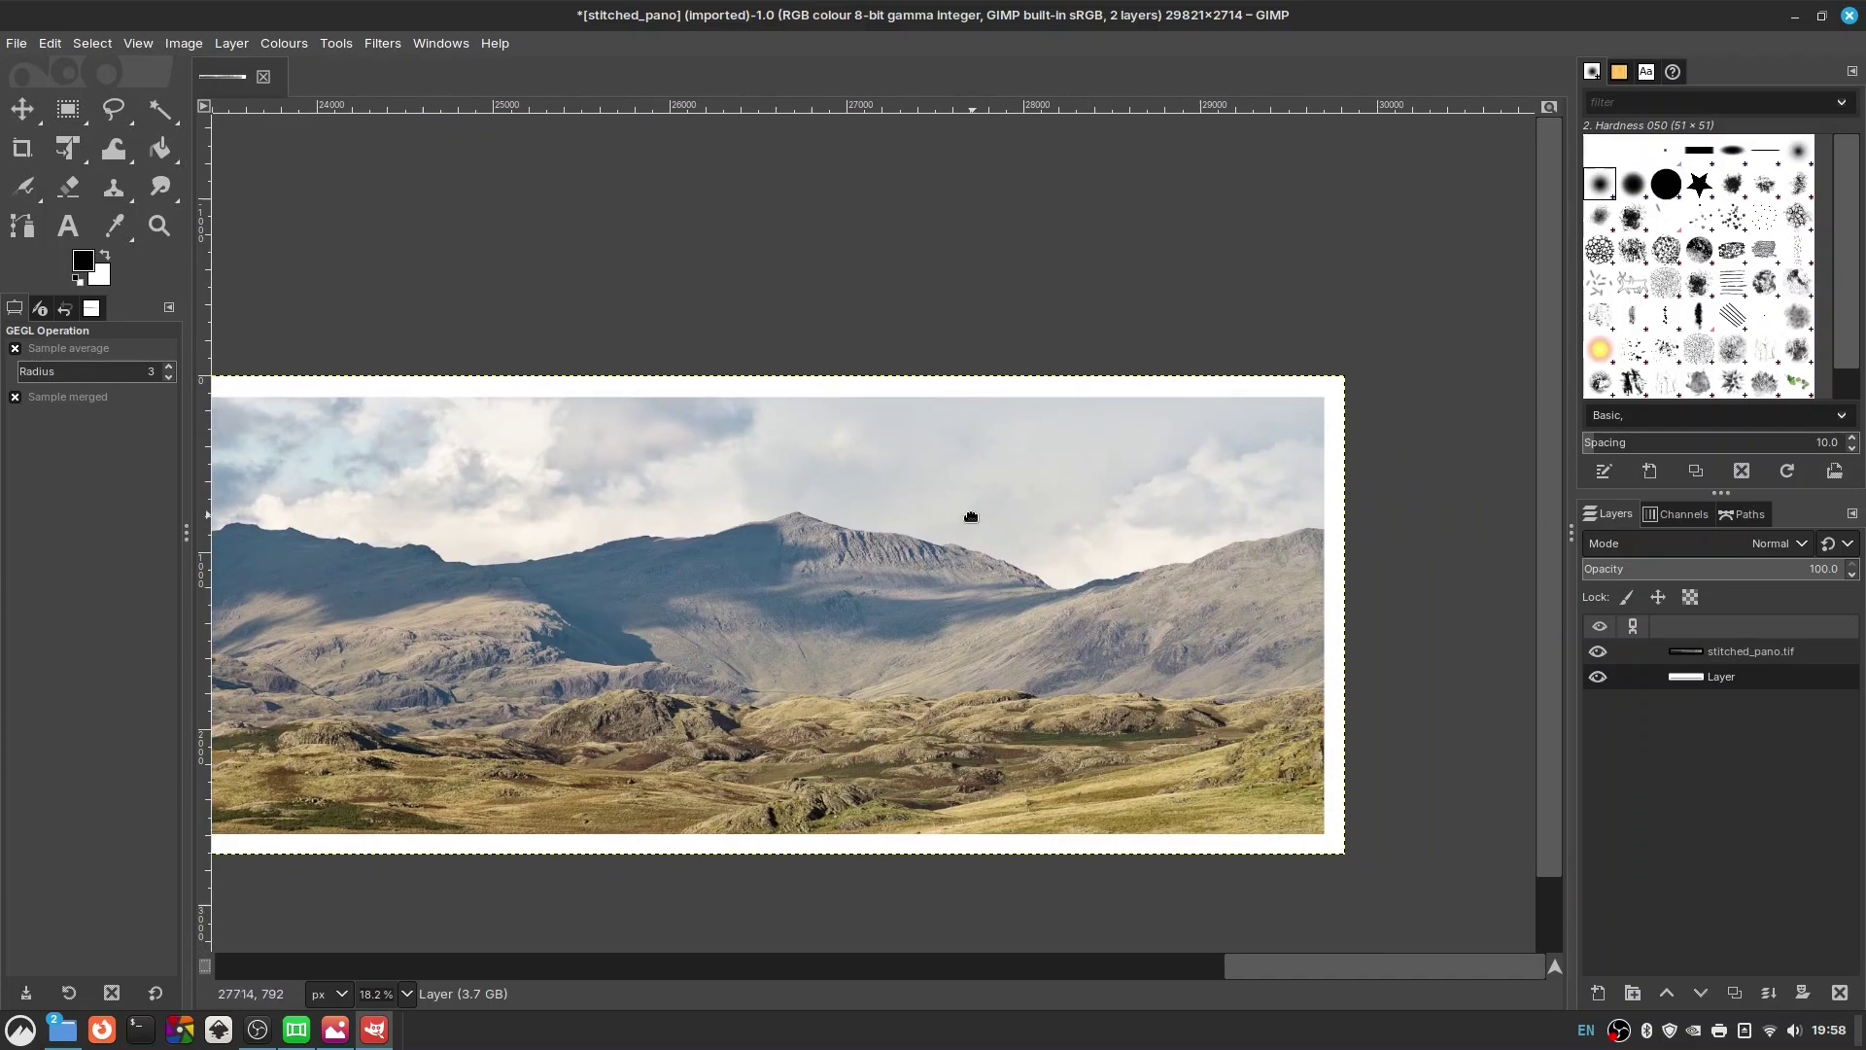
scroll(967, 521, "left", 10)
scroll(967, 521, "down", 2)
scroll(1394, 496, "left", 11)
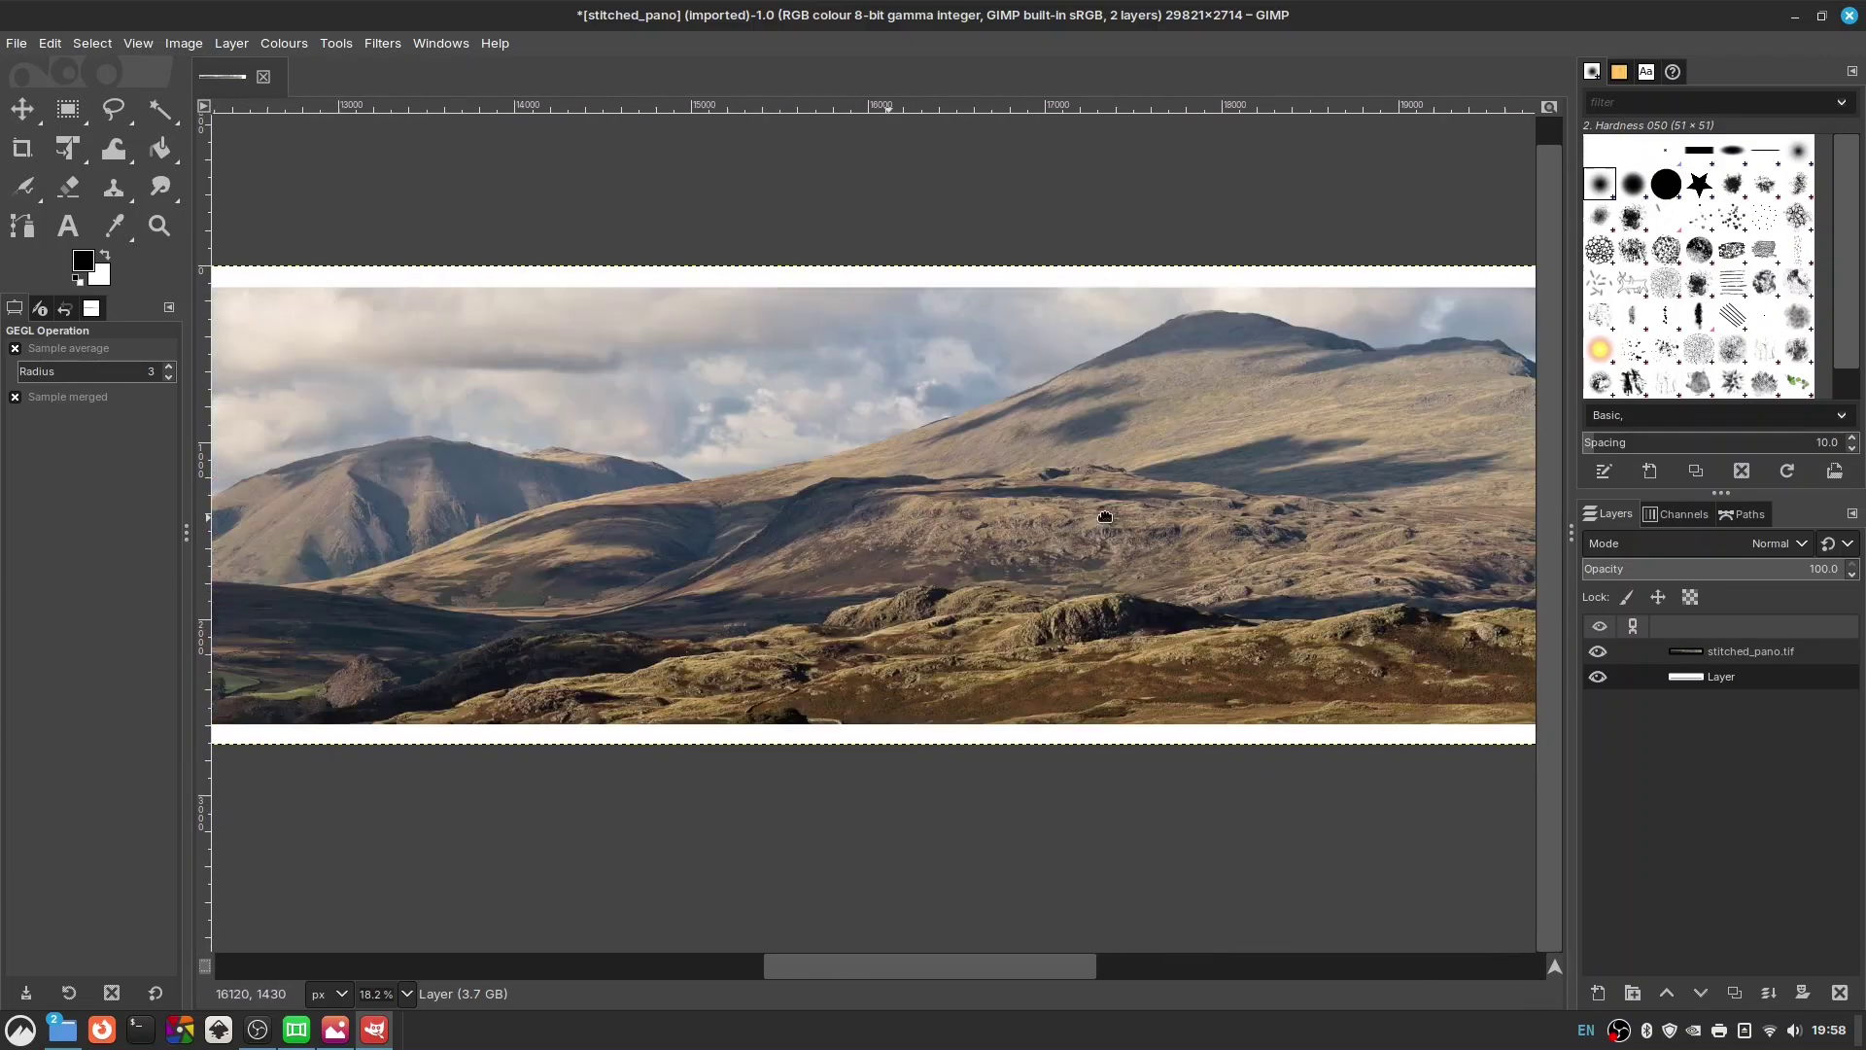
left_click_drag(715, 513, 1400, 528)
scroll(1401, 528, "right", 12)
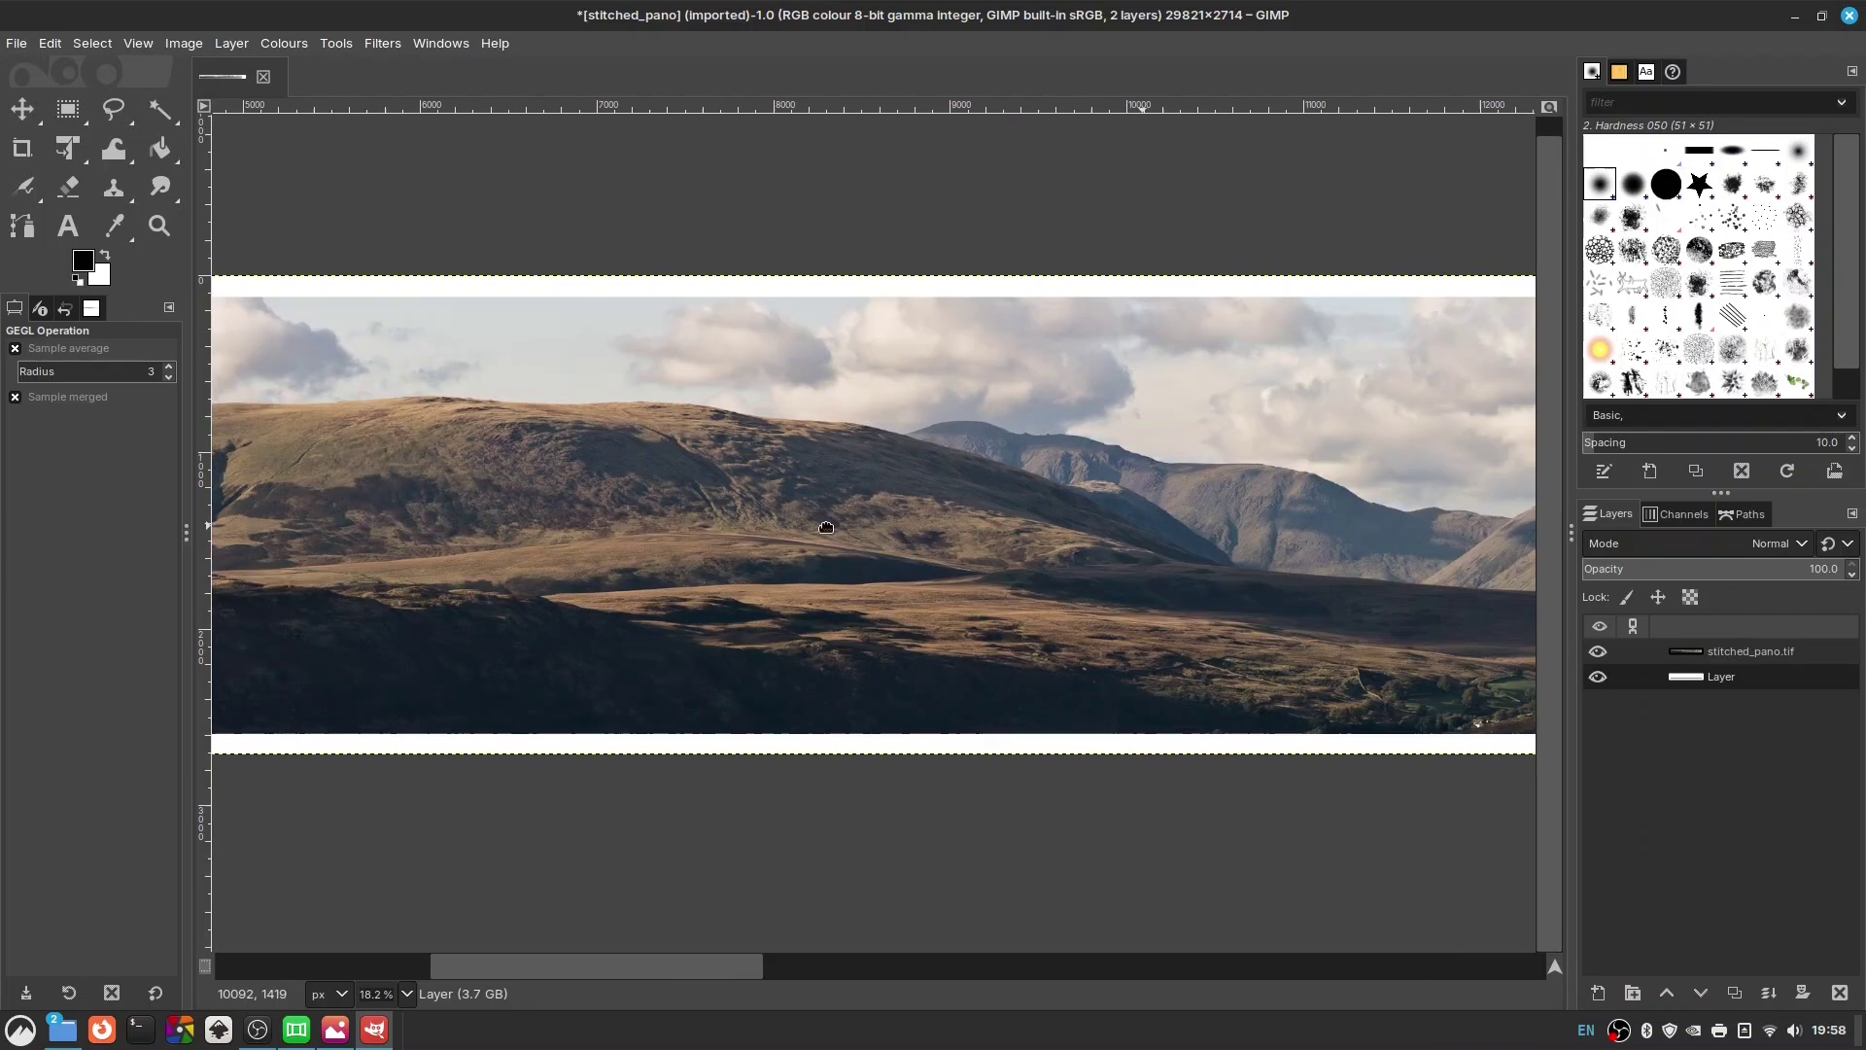
scroll(913, 539, "down", 5)
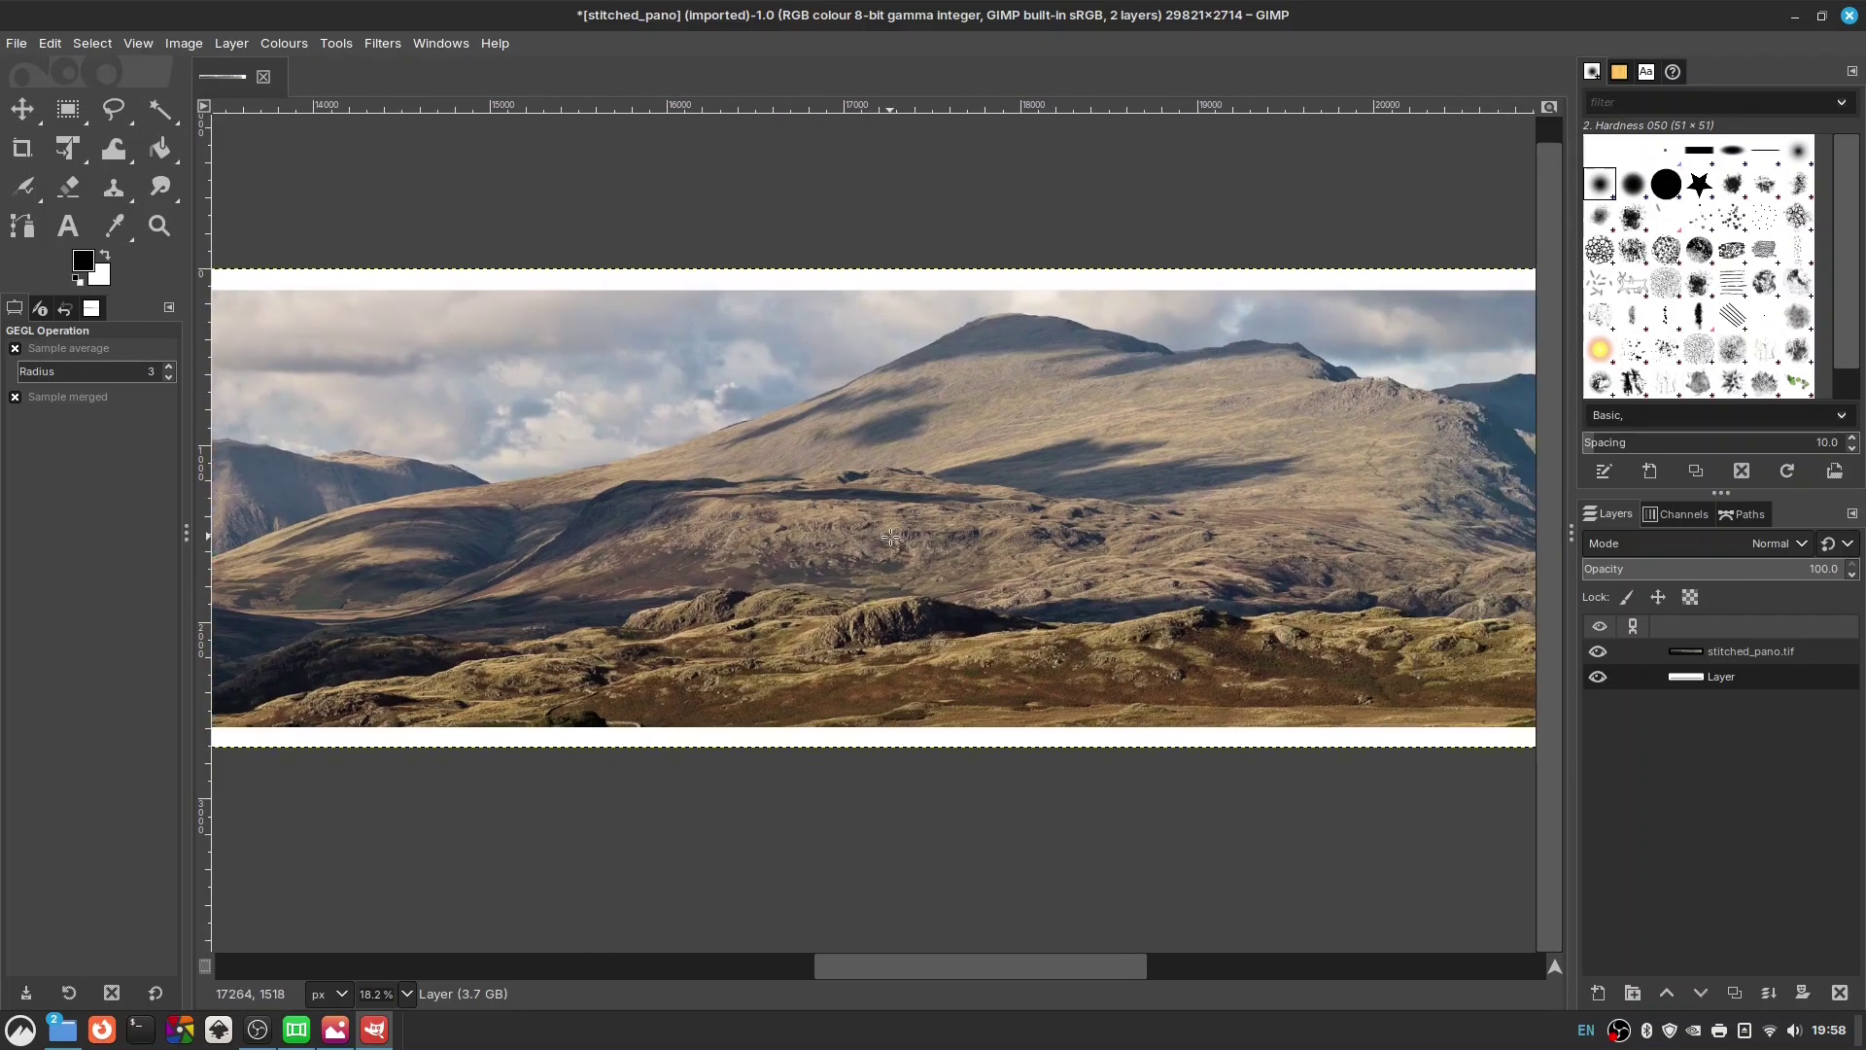